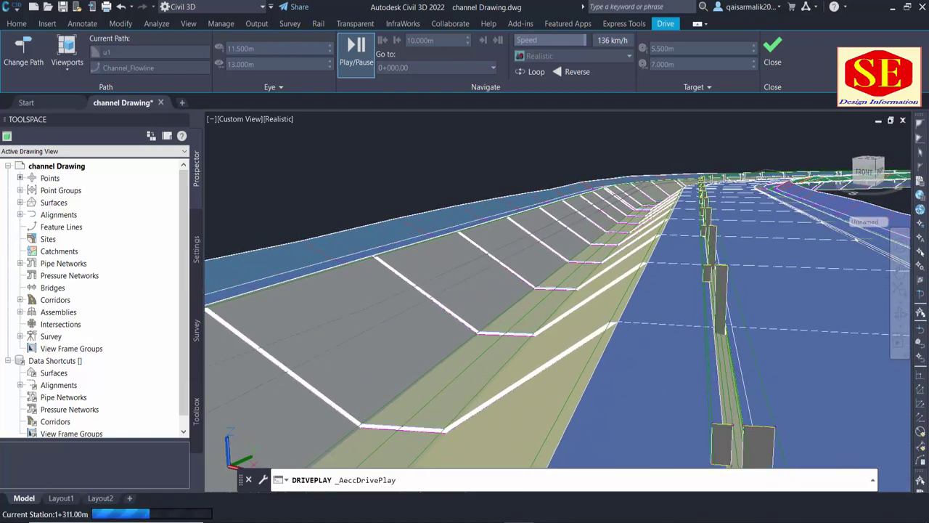
# Pause the channel drive-through at station 1+398.03m and exit Drive mode to the plan view
pyautogui.click(354, 58)
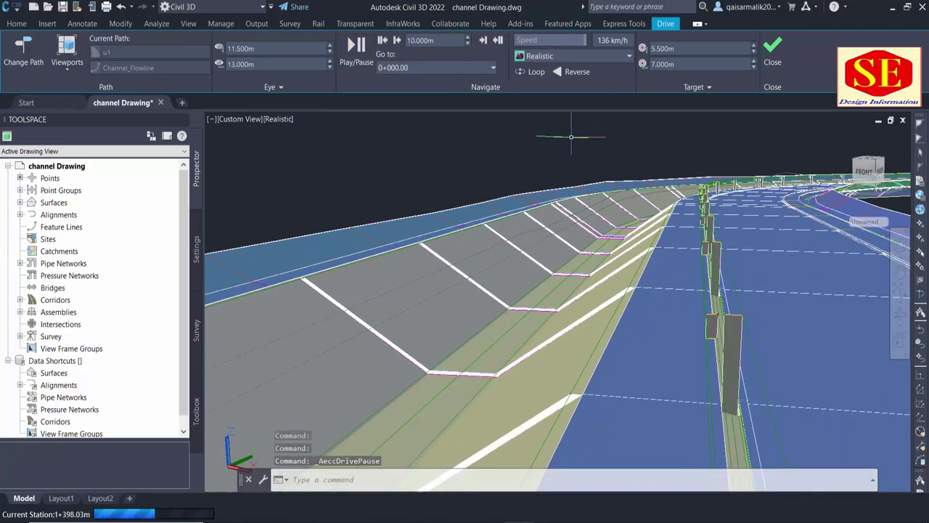
pyautogui.click(16, 24)
# Pan and zoom from the corridor plan over to the Chanel Invert Level profile view
pyautogui.press('Escape')
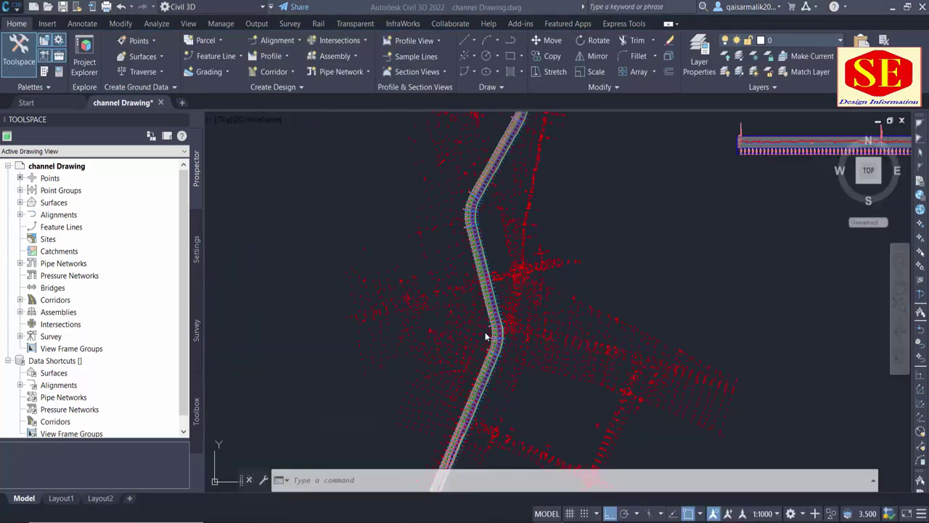
pyautogui.scroll(3, 479, 334)
pyautogui.moveTo(479, 291); pyautogui.dragTo(476, 342, button='middle')
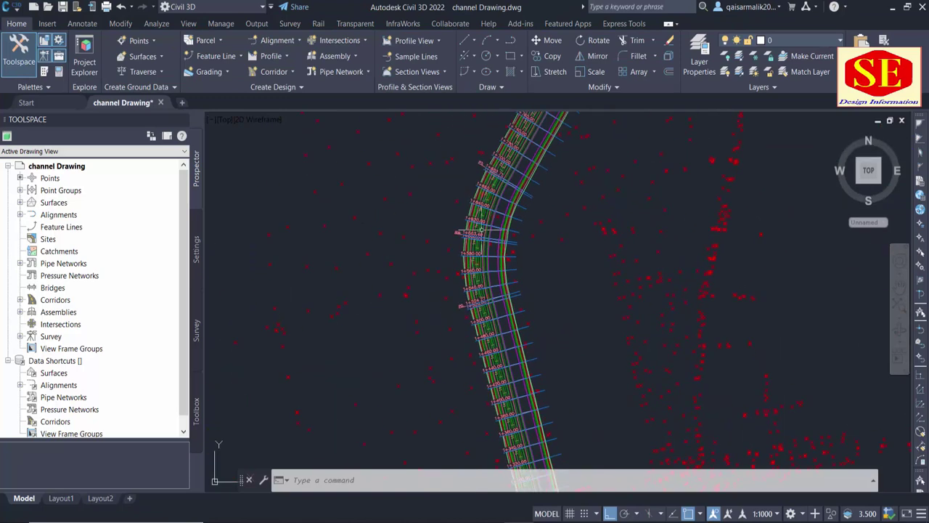
pyautogui.scroll(-3, 476, 335)
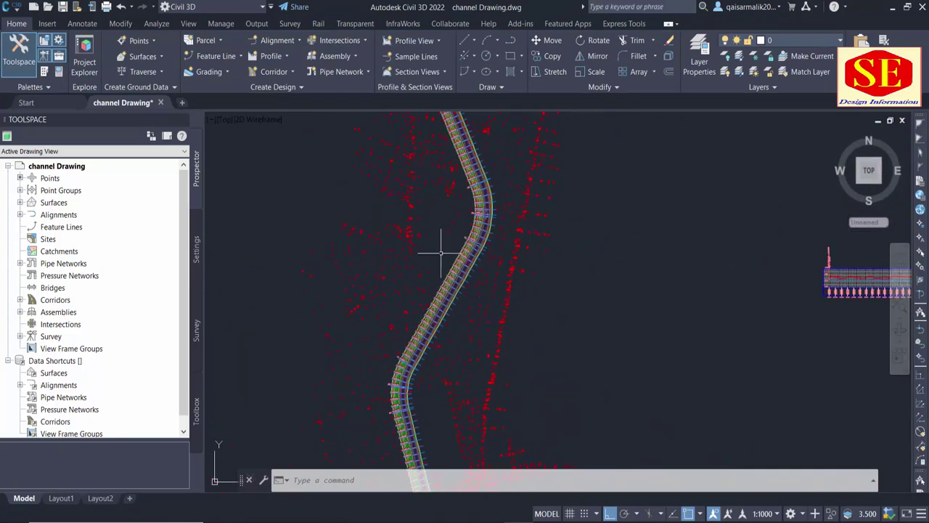
pyautogui.scroll(-2, 436, 254)
pyautogui.scroll(2, 603, 259)
pyautogui.scroll(3, 603, 259)
pyautogui.scroll(4, 603, 259)
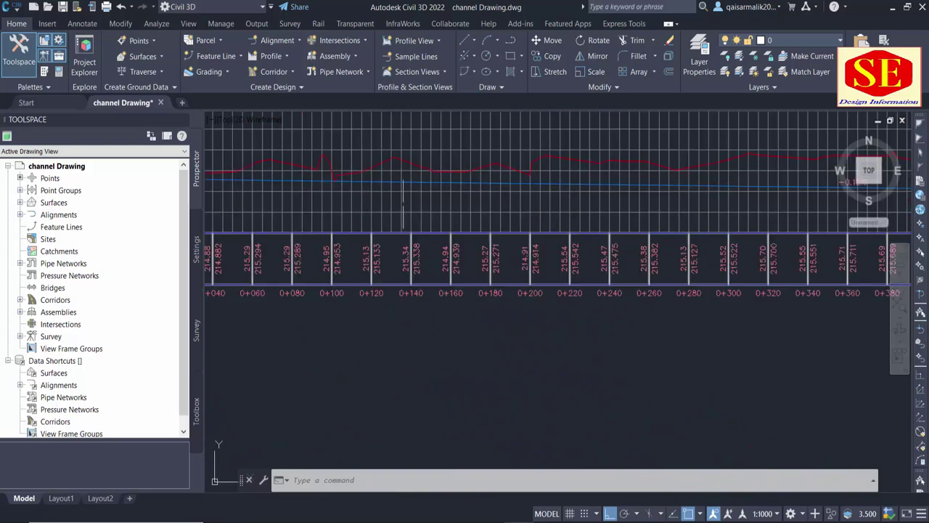
# Select the Chanel Invert Level profile, zoom back to the corridor plan and save the drawing
pyautogui.click(373, 181)
pyautogui.scroll(-3, 534, 239)
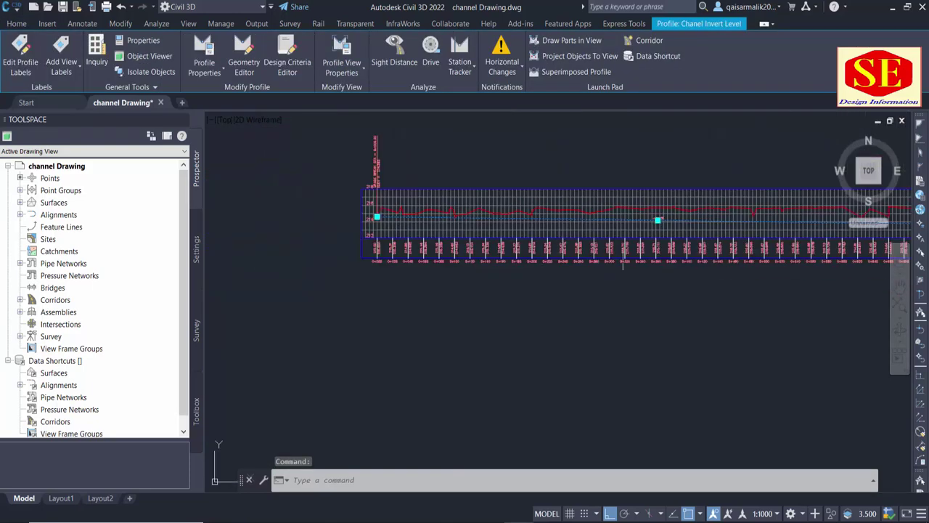
pyautogui.scroll(-2, 654, 232)
pyautogui.scroll(-2, 738, 232)
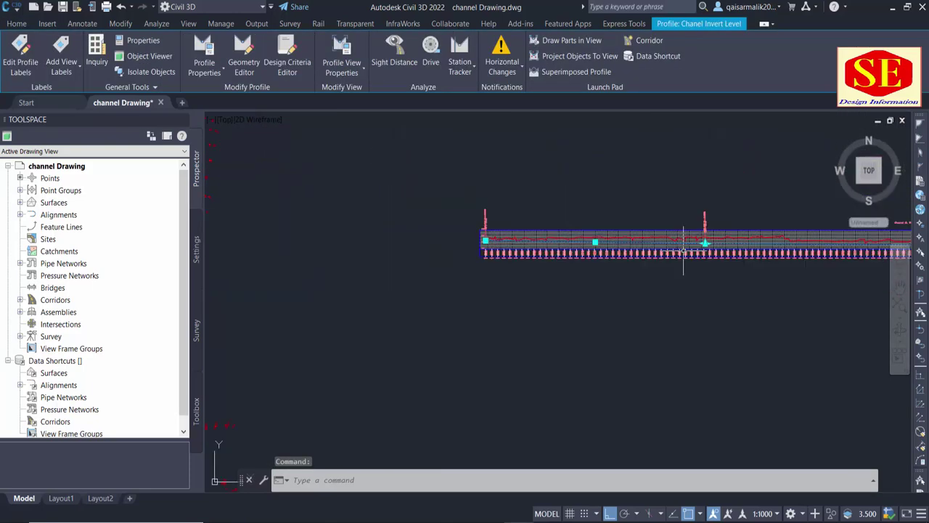
pyautogui.scroll(-1, 632, 332)
pyautogui.scroll(-2, 465, 334)
pyautogui.scroll(3, 439, 332)
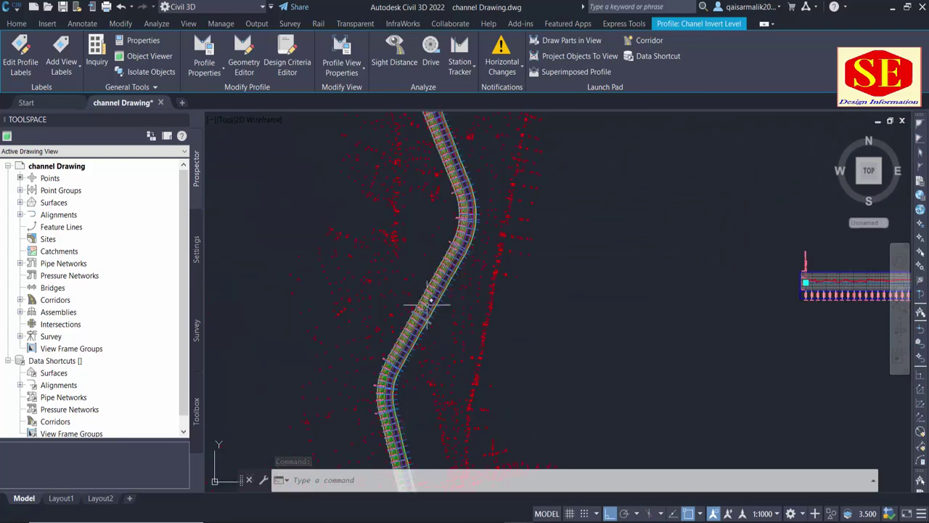
pyautogui.hotkey('ctrl', 's')
pyautogui.press('Escape')
pyautogui.scroll(-2, 459, 204)
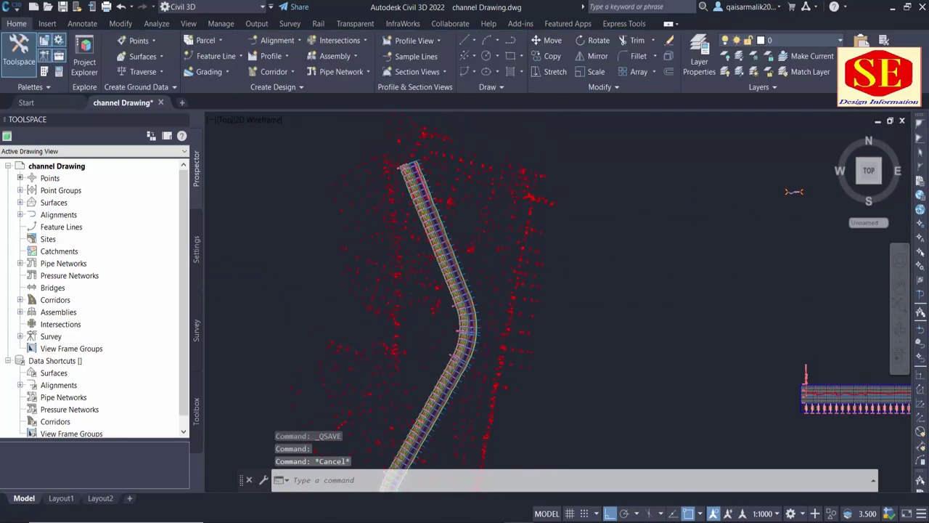
pyautogui.scroll(3, 653, 234)
pyautogui.scroll(3, 639, 231)
pyautogui.scroll(2, 633, 230)
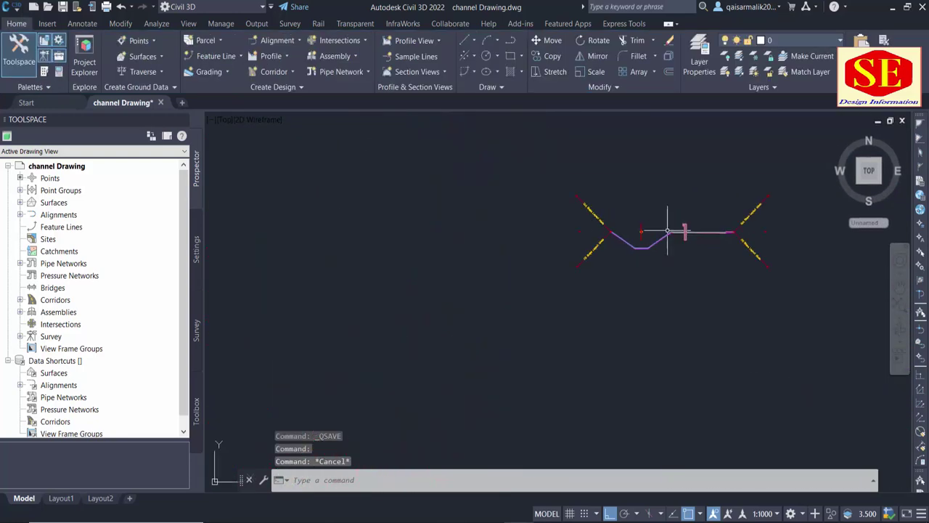
pyautogui.scroll(1, 664, 222)
pyautogui.scroll(3, 565, 264)
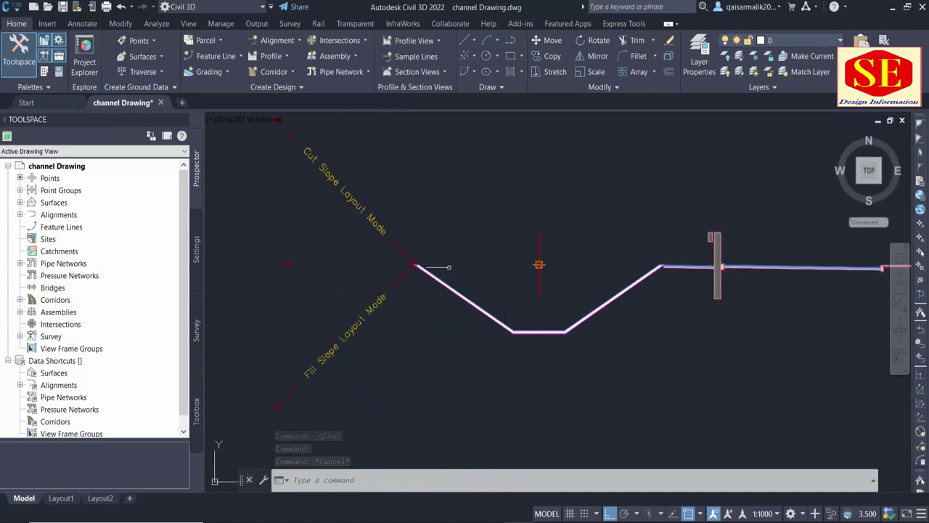
pyautogui.scroll(-2, 610, 295)
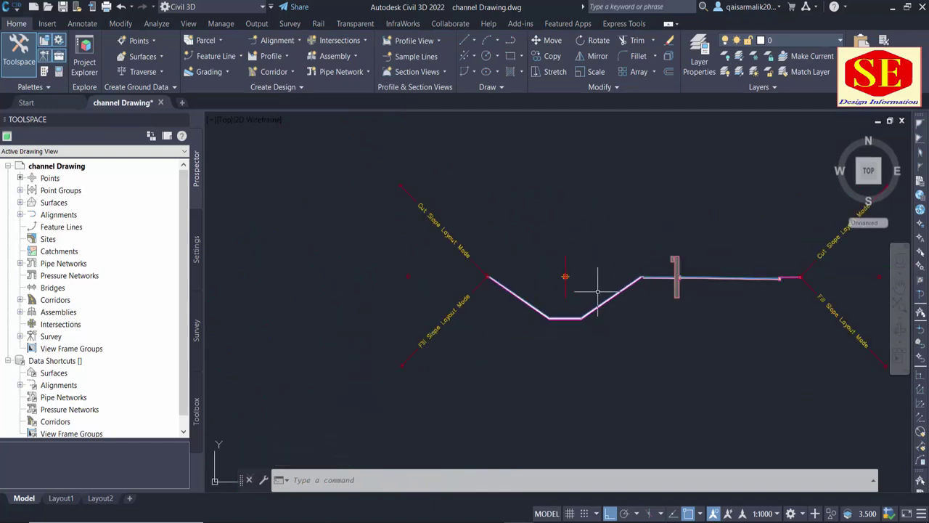
pyautogui.scroll(1, 560, 324)
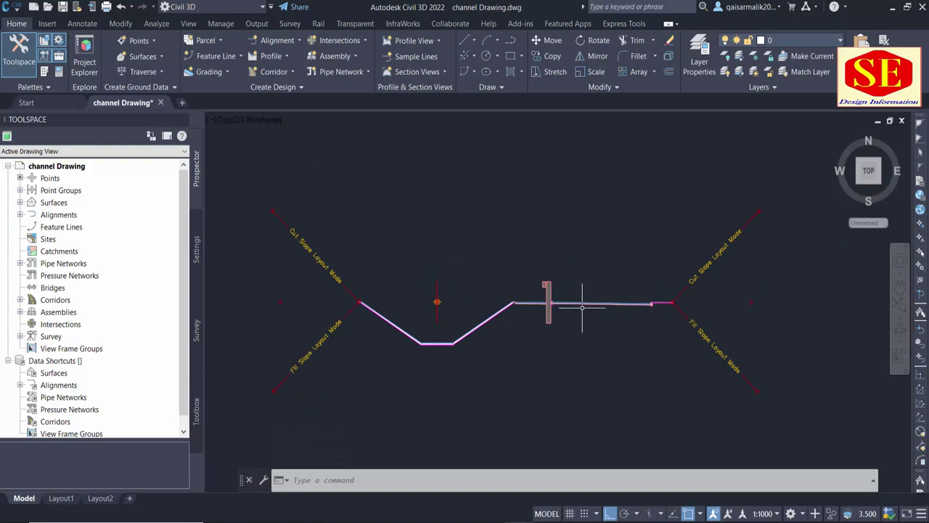
pyautogui.scroll(1, 544, 315)
pyautogui.scroll(-3, 683, 297)
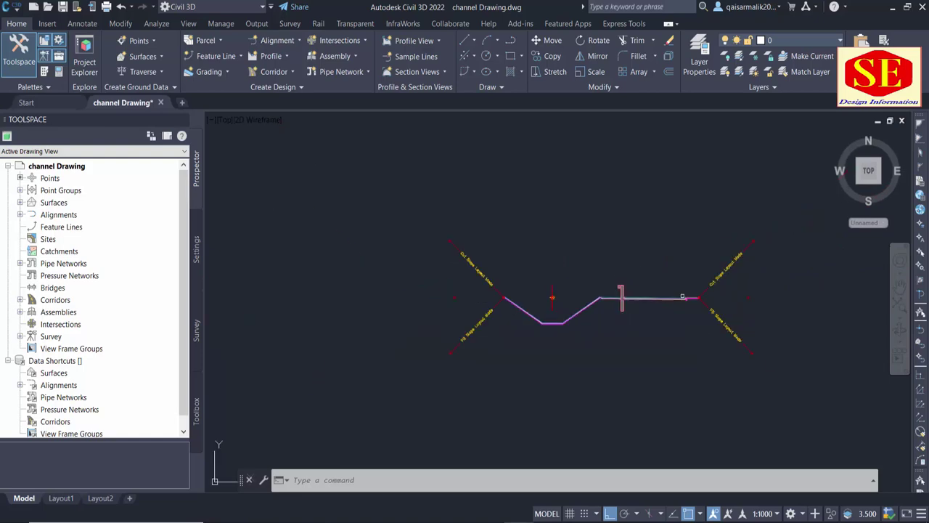
pyautogui.scroll(-3, 632, 345)
pyautogui.scroll(-3, 633, 334)
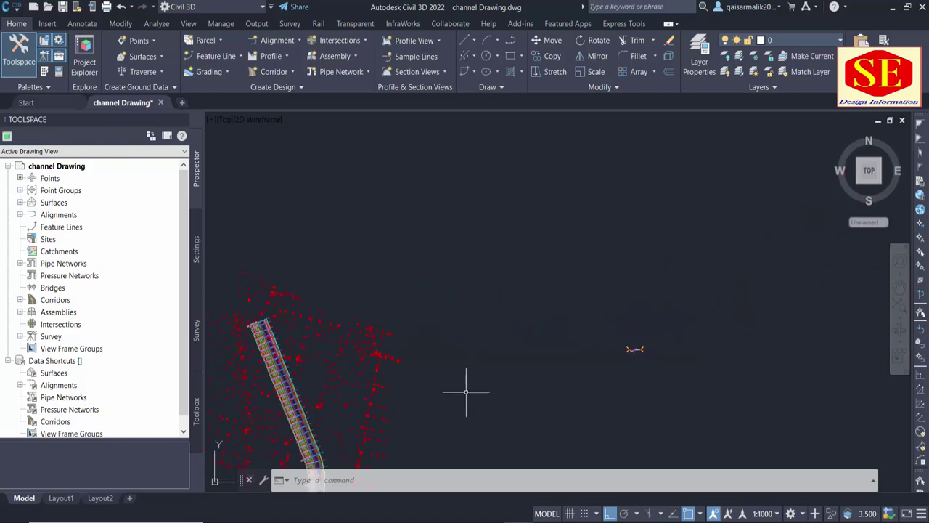
pyautogui.moveTo(344, 367); pyautogui.dragTo(394, 301, button='middle')
pyautogui.scroll(-2, 356, 296)
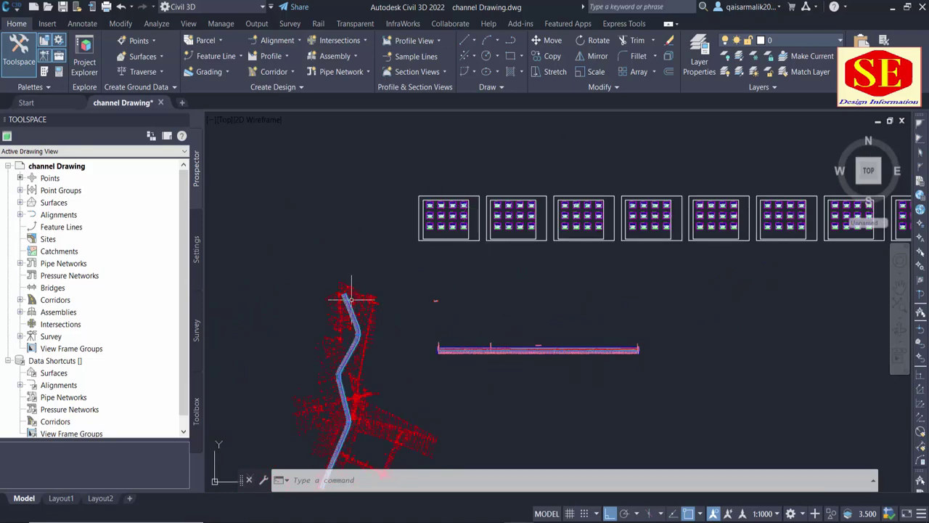
pyautogui.scroll(2, 348, 308)
pyautogui.scroll(2, 348, 309)
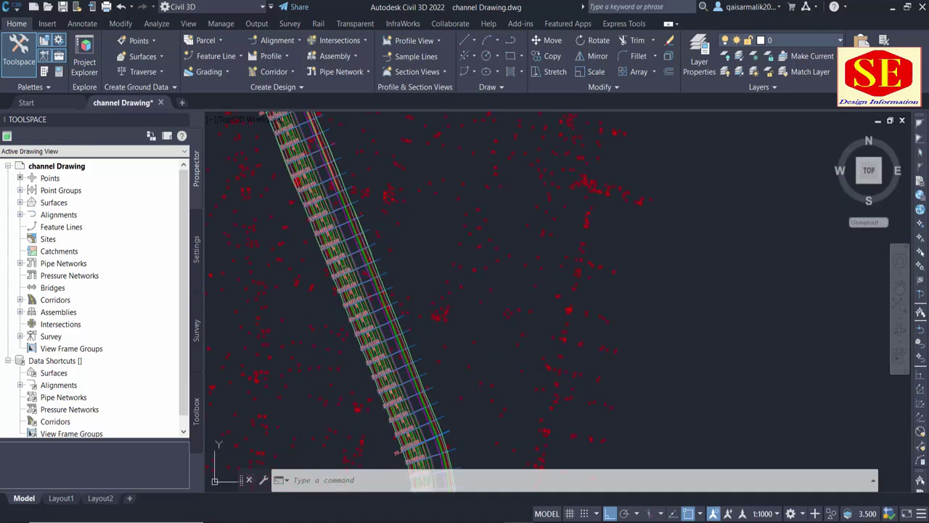
pyautogui.scroll(-3, 388, 247)
pyautogui.moveTo(388, 247); pyautogui.dragTo(399, 365, button='middle')
pyautogui.scroll(3, 494, 249)
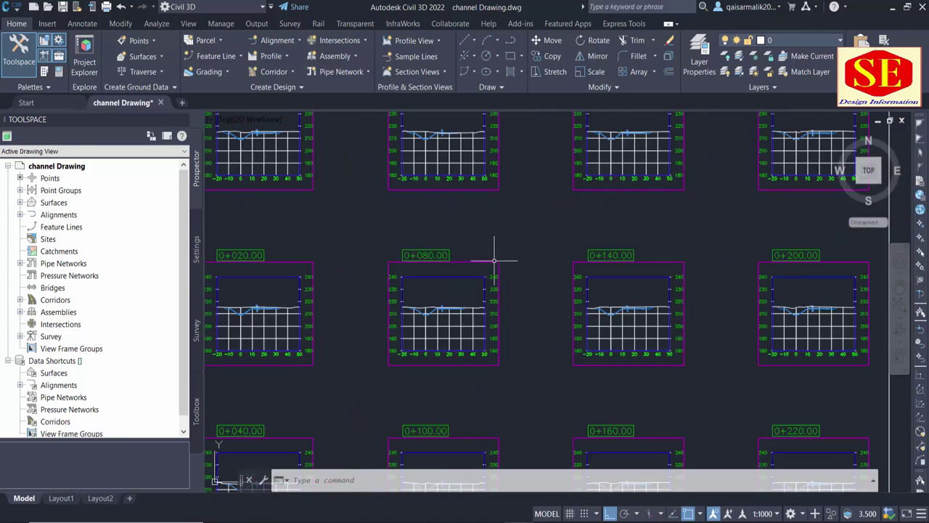
pyautogui.scroll(-5, 432, 300)
pyautogui.moveTo(432, 300); pyautogui.dragTo(581, 291, button='middle')
pyautogui.scroll(5, 650, 289)
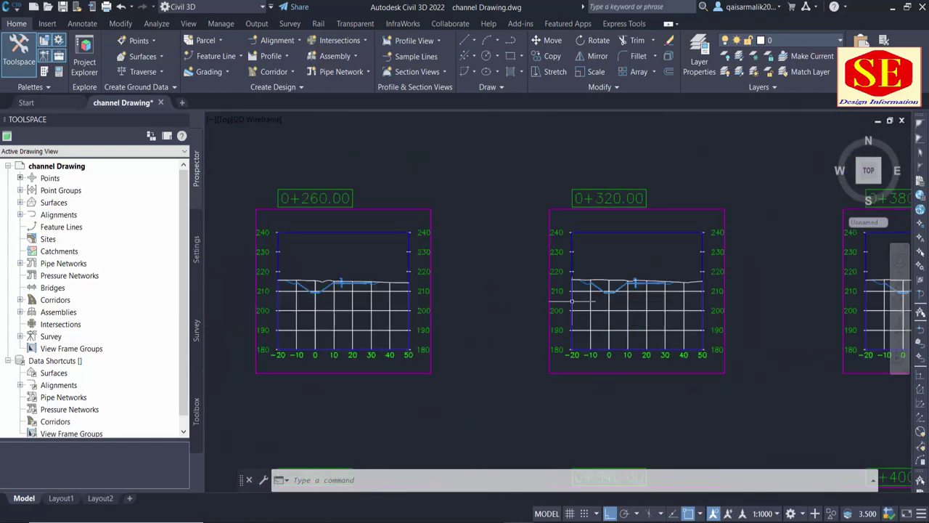
pyautogui.scroll(3, 650, 289)
pyautogui.moveTo(650, 289); pyautogui.dragTo(348, 291, button='middle')
pyautogui.scroll(-3, 348, 290)
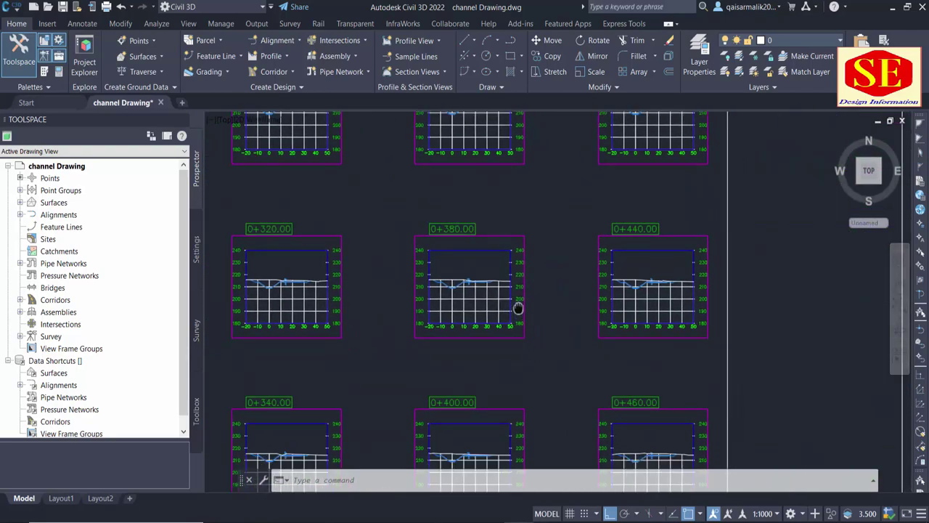
pyautogui.scroll(-3, 607, 273)
pyautogui.scroll(-3, 607, 273)
pyautogui.scroll(-3, 461, 404)
pyautogui.moveTo(461, 404); pyautogui.dragTo(574, 257, button='middle')
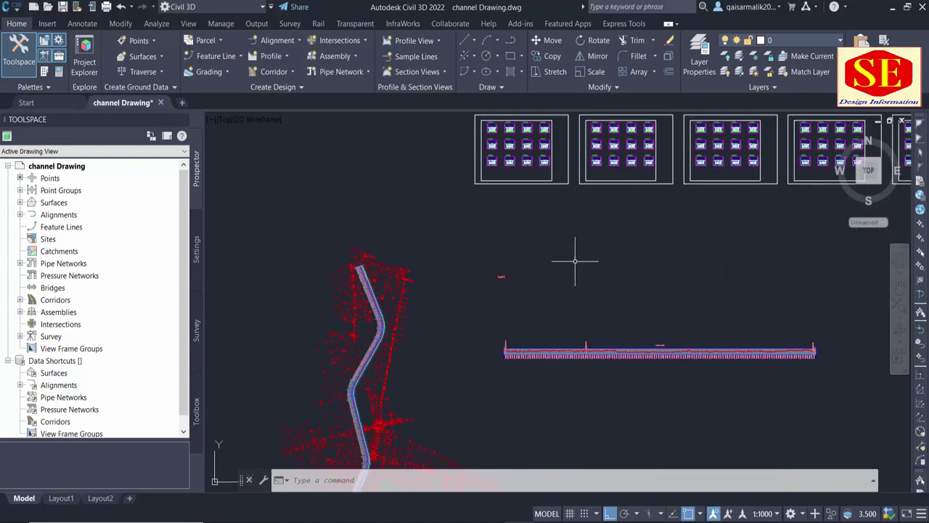
# Pan the new blank Drawing2 view up and to the right
pyautogui.moveTo(389, 373); pyautogui.dragTo(438, 274, button='middle')
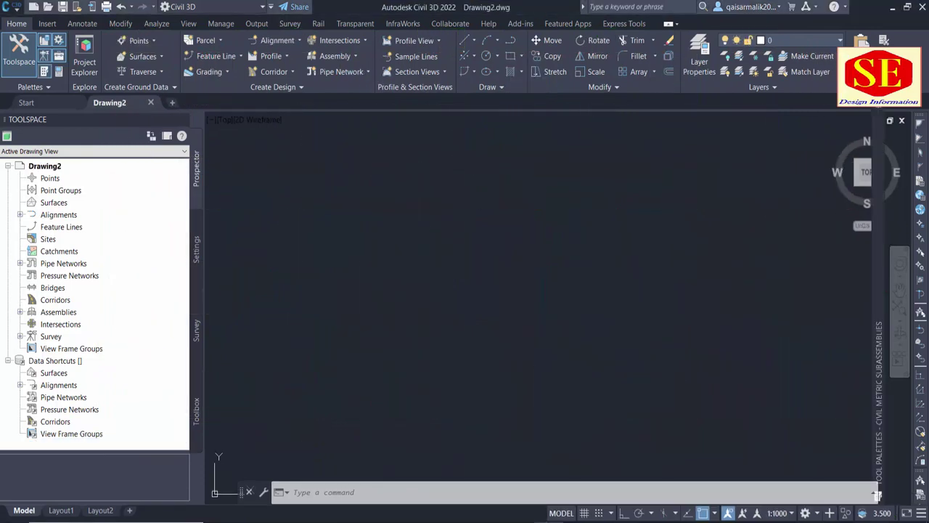
# Import points from PNEZD Survey Data(1).txt using the PENZD (comma delimited) format
pyautogui.click(46, 23)
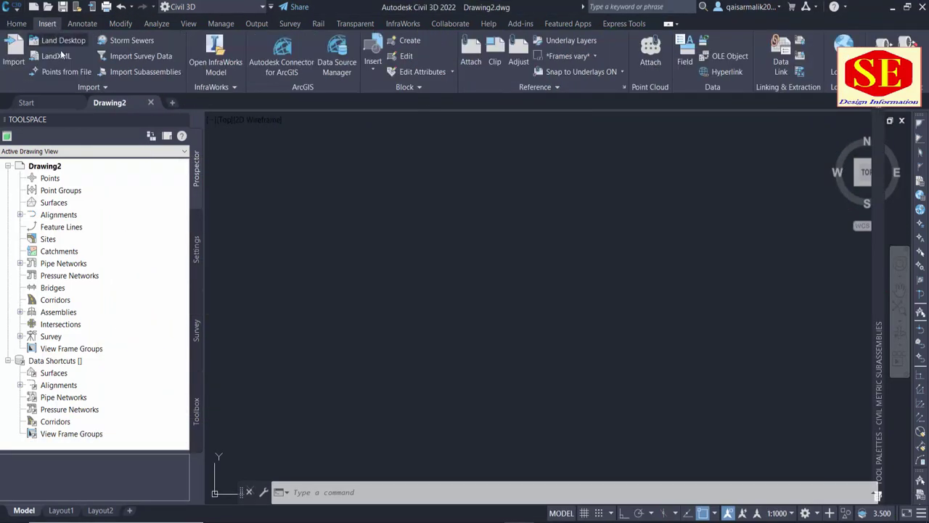
pyautogui.click(64, 72)
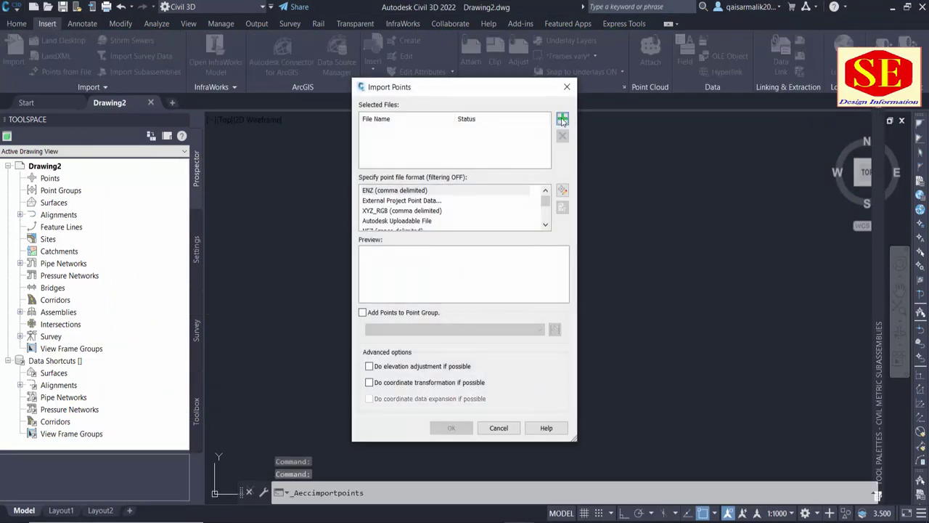
pyautogui.click(563, 120)
pyautogui.scroll(-1, 443, 276)
pyautogui.click(387, 346)
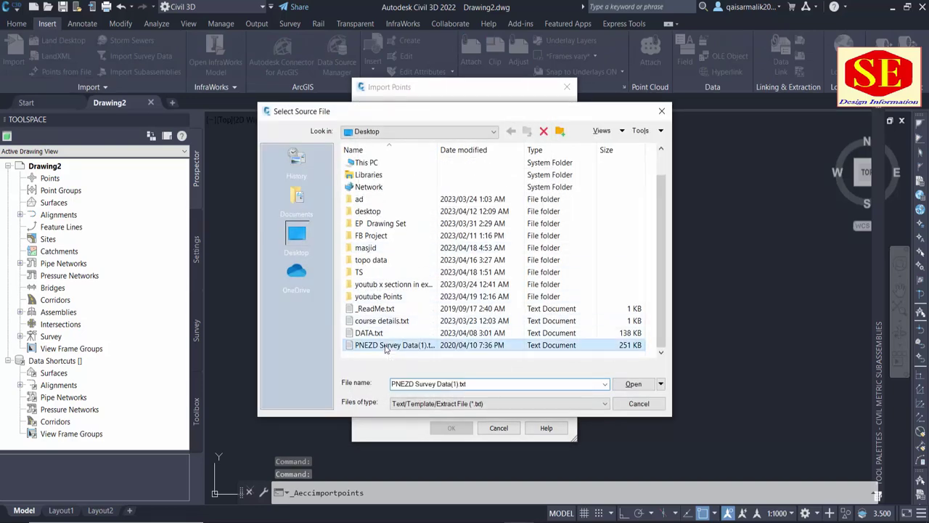
pyautogui.doubleClick(387, 346)
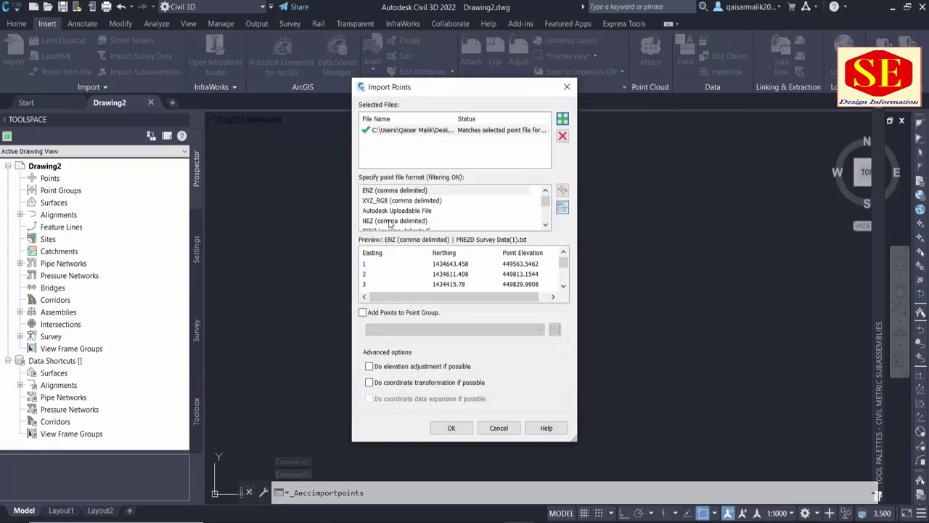
pyautogui.click(388, 221)
pyautogui.click(388, 222)
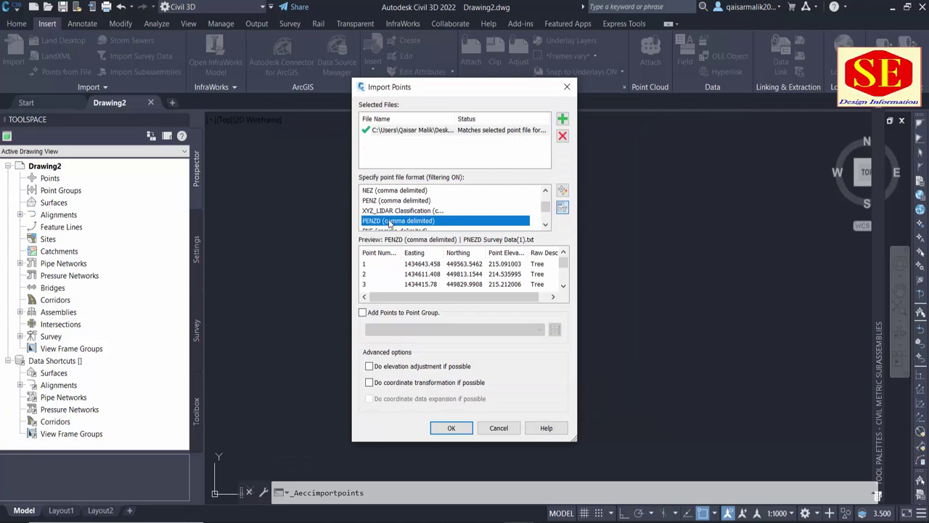
pyautogui.click(454, 429)
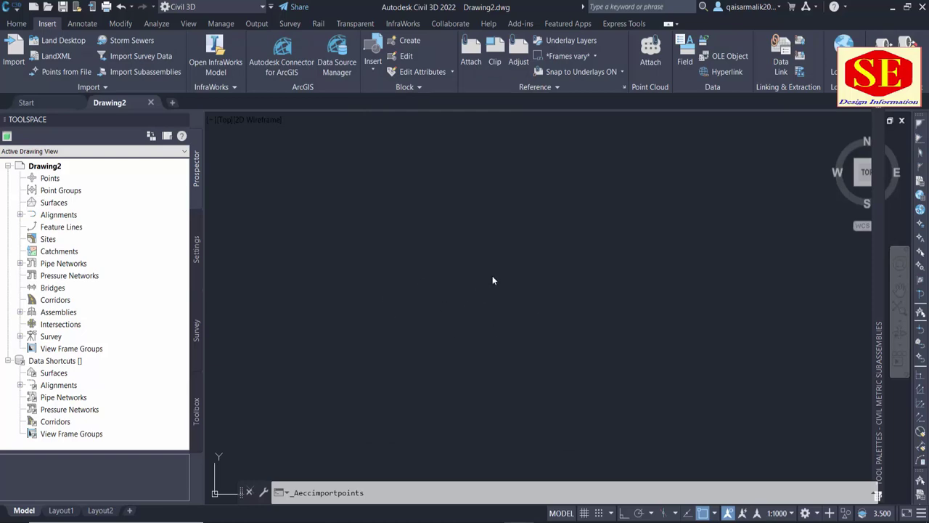
# Zoom to extents (Z, E), then pan and zoom to inspect the imported red survey points
pyautogui.write('z')
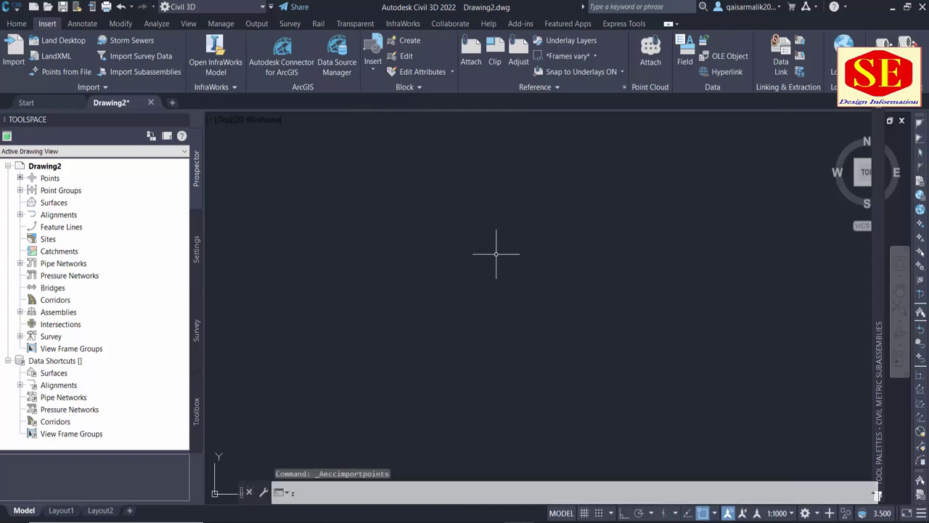
pyautogui.press('Return')
pyautogui.write('e')
pyautogui.press('Return')
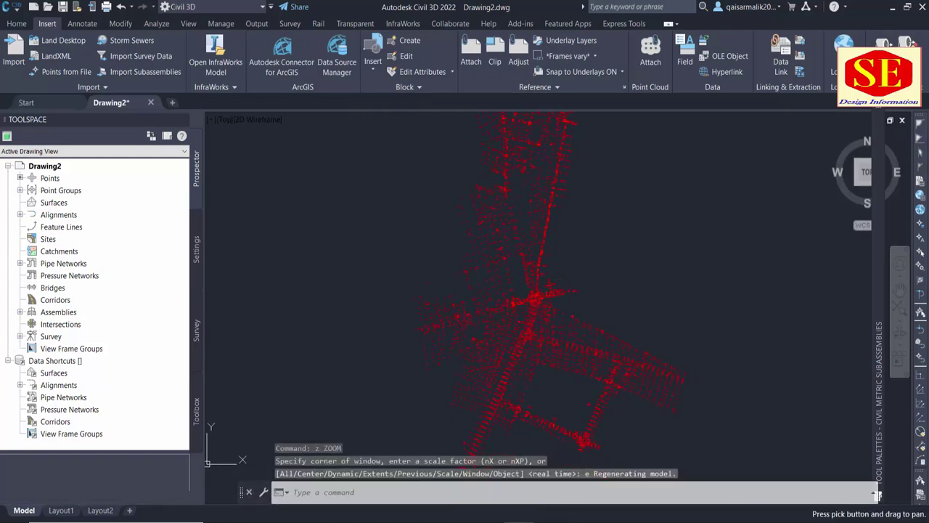
pyautogui.moveTo(568, 303); pyautogui.dragTo(541, 279, button='middle')
pyautogui.scroll(2, 516, 258)
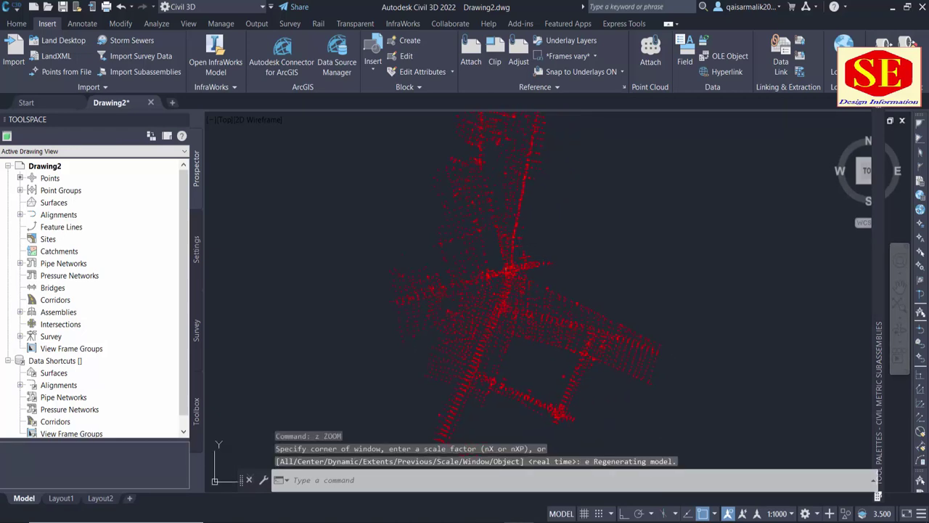
pyautogui.scroll(2, 508, 253)
pyautogui.scroll(2, 509, 261)
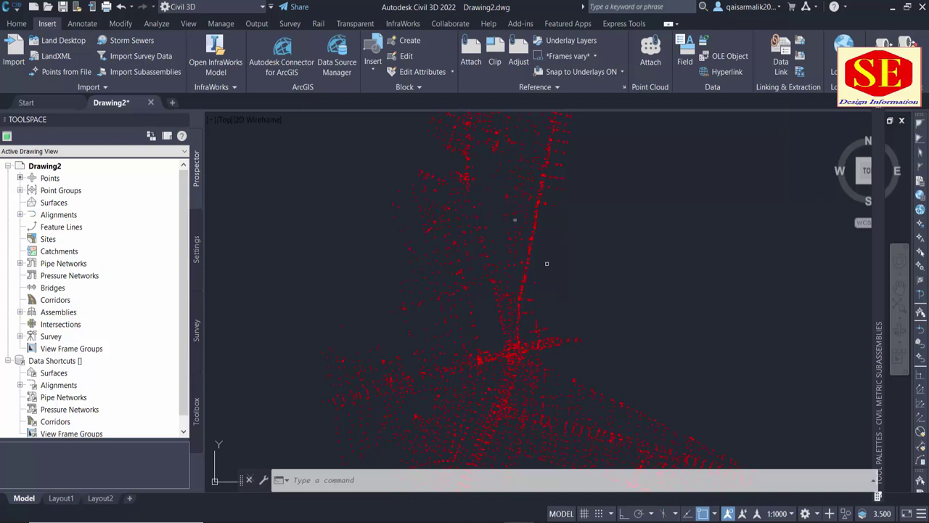
pyautogui.scroll(-1, 564, 259)
pyautogui.keyDown('shift'); pyautogui.moveTo(478, 222); pyautogui.dragTo(503, 254, button='middle'); pyautogui.keyUp('shift')
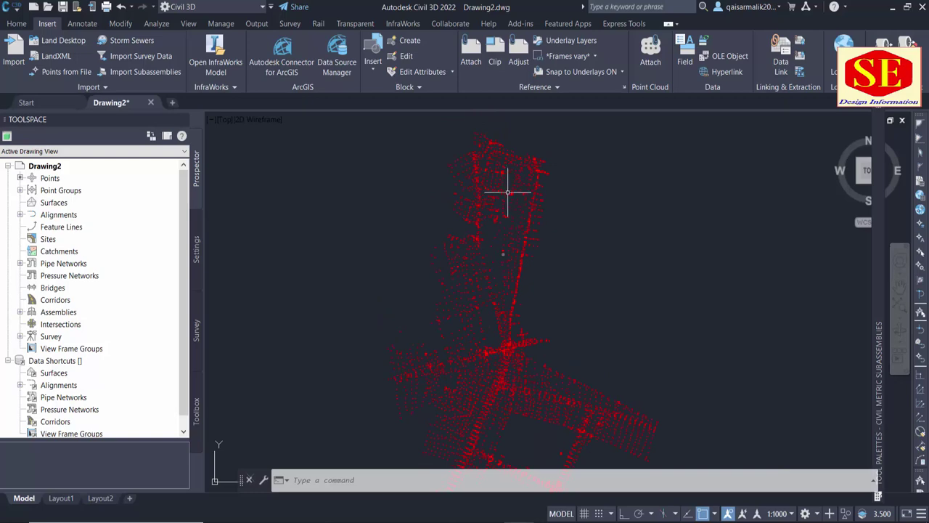
# Create a TIN surface named xyz with the Contours 1m and 5m (Design) style
pyautogui.rightClick(66, 206)
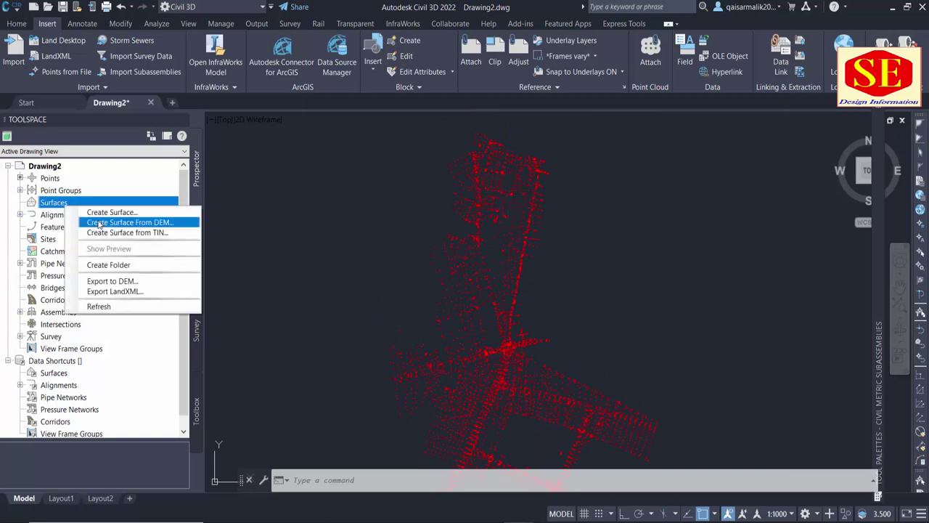
pyautogui.click(91, 210)
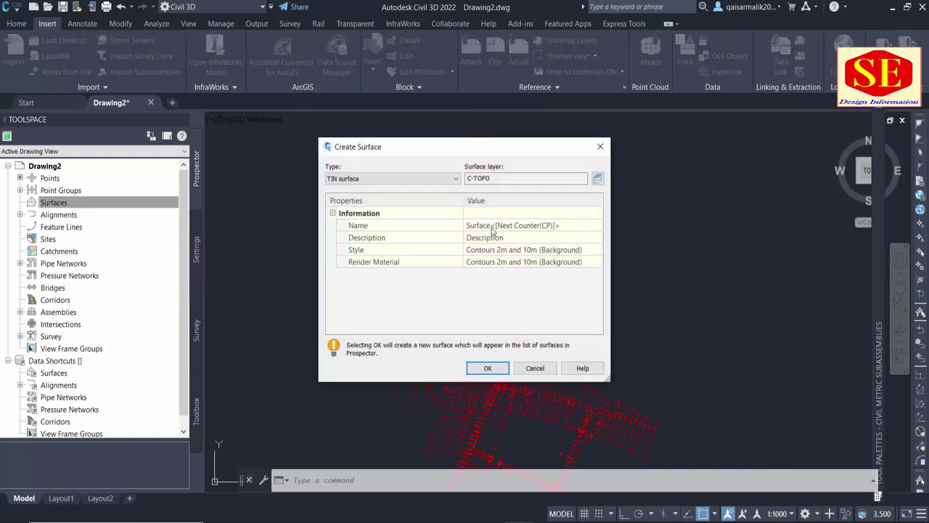
pyautogui.click(494, 226)
pyautogui.write('xyz')
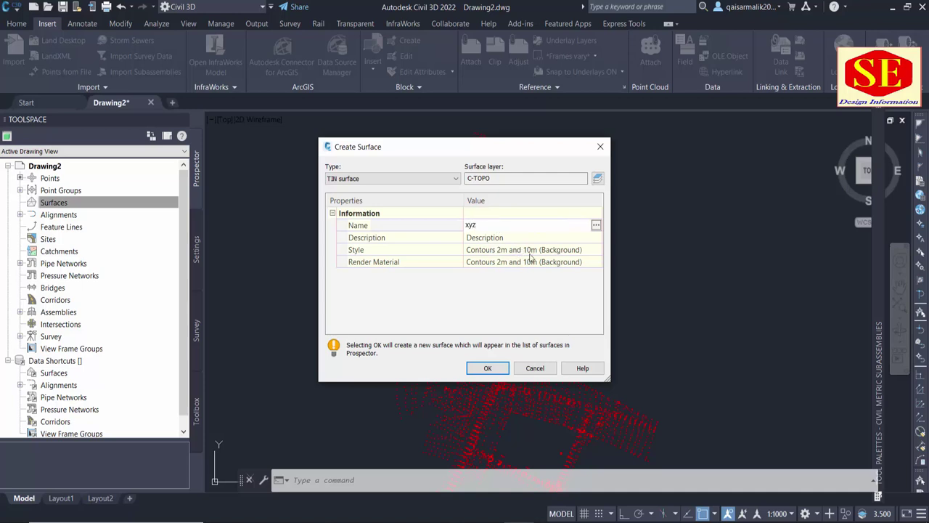
pyautogui.press('Return')
pyautogui.click(595, 252)
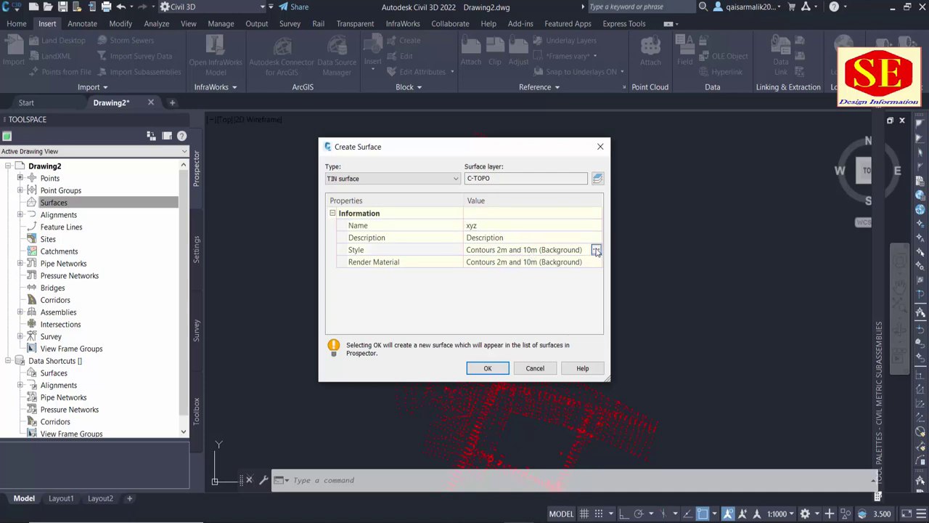
pyautogui.click(595, 250)
pyautogui.click(467, 258)
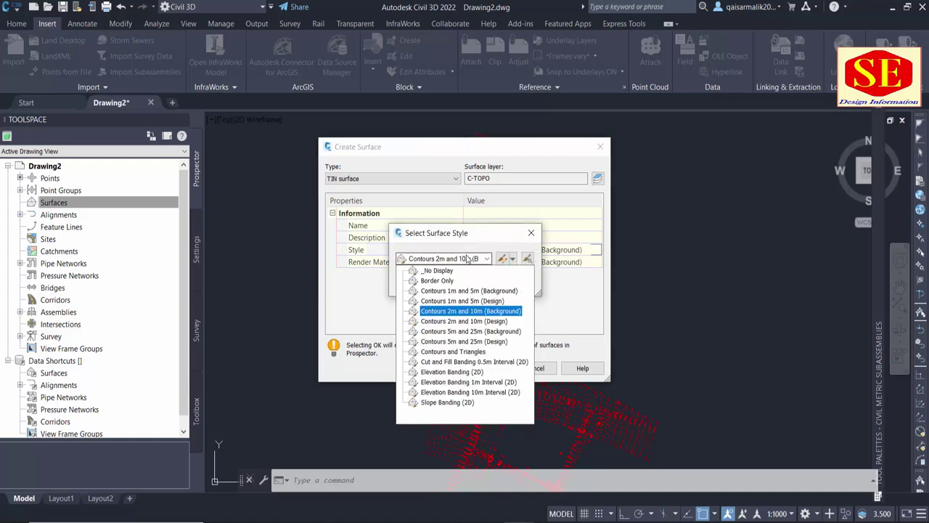
pyautogui.click(468, 300)
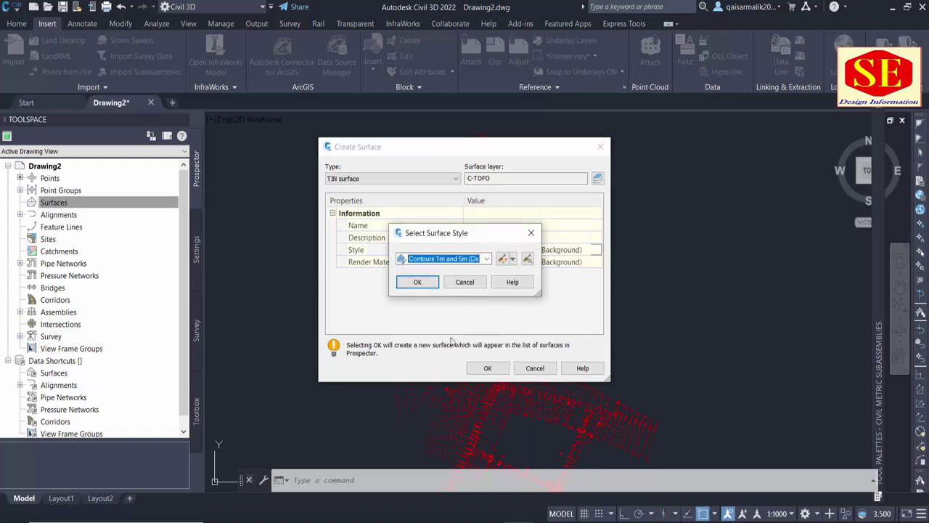
pyautogui.click(419, 283)
pyautogui.click(487, 369)
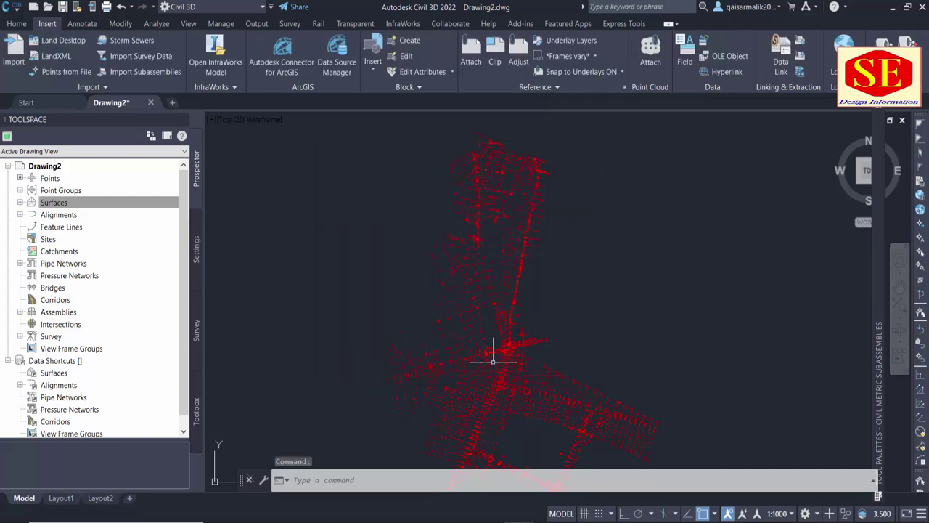
# Expand Surfaces > xyz > Definition in the Prospector to show its definition items
pyautogui.click(47, 204)
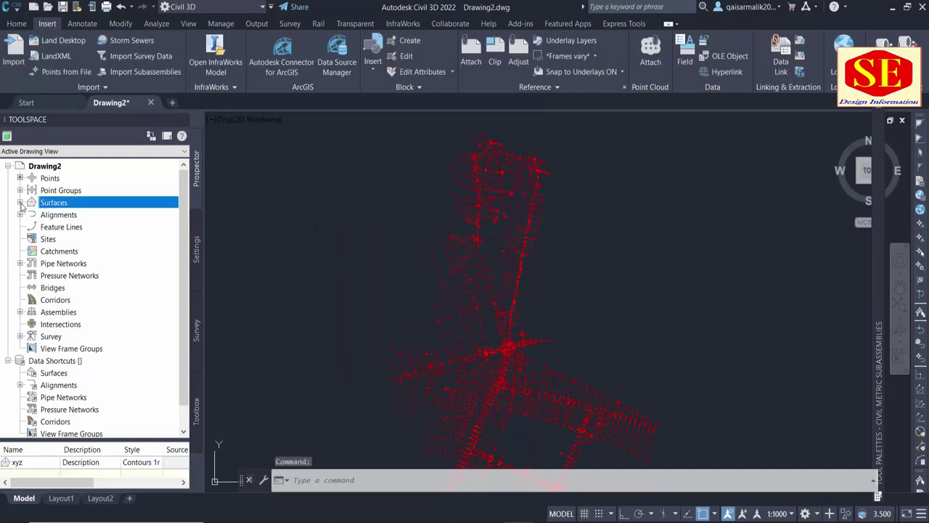
pyautogui.click(20, 203)
pyautogui.click(32, 215)
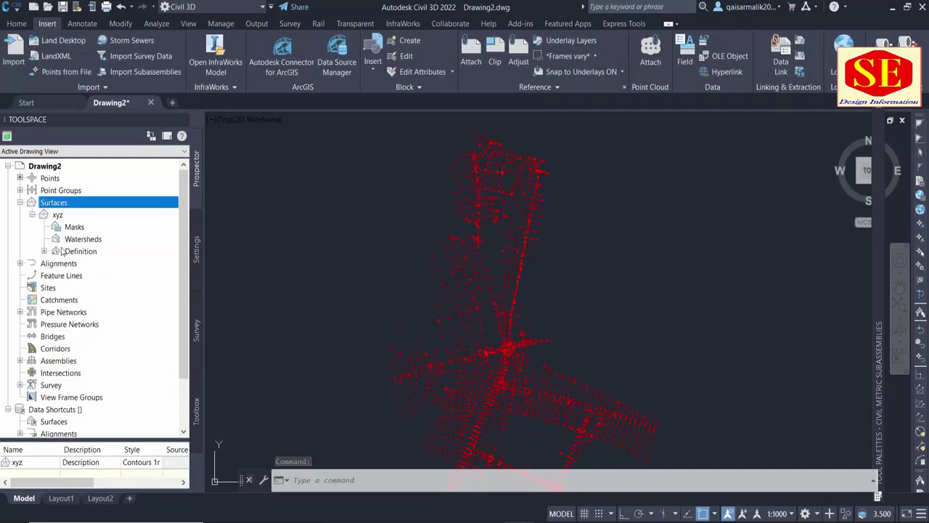
pyautogui.click(44, 251)
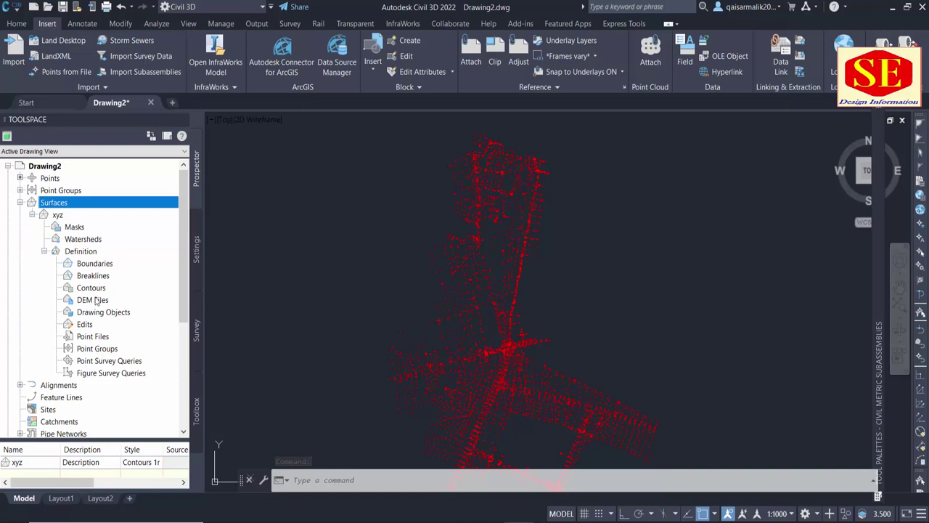
pyautogui.click(100, 337)
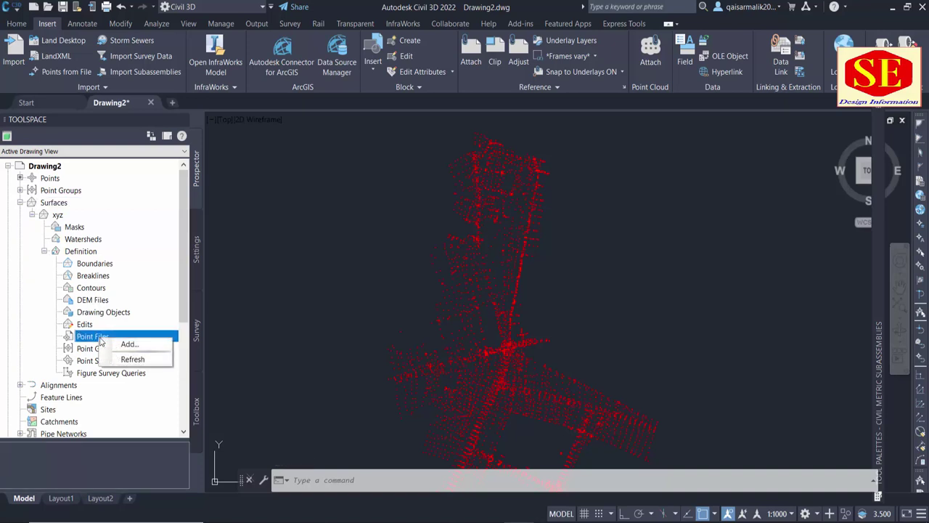
# Open Add Point Groups for xyz, view the _All Points group properties, then close it
pyautogui.click(94, 348)
pyautogui.rightClick(100, 350)
pyautogui.click(122, 354)
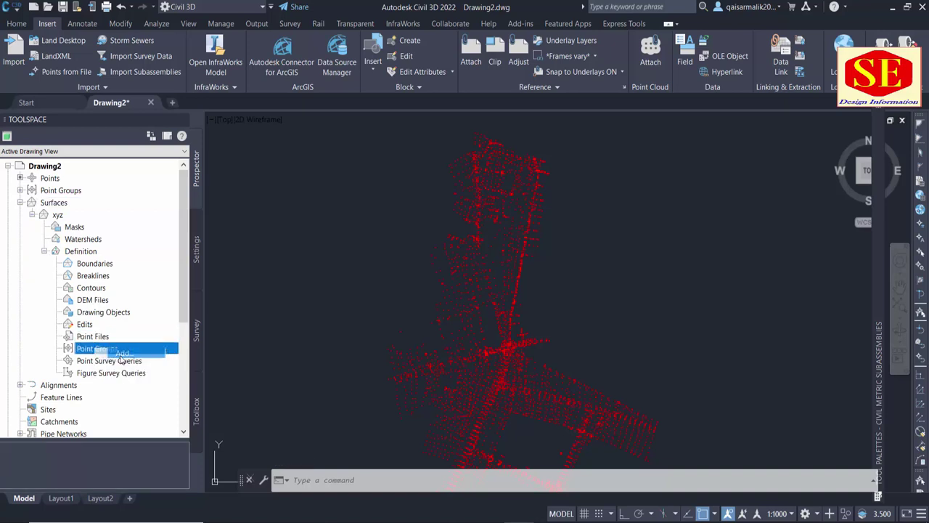
pyautogui.click(399, 243)
pyautogui.doubleClick(401, 242)
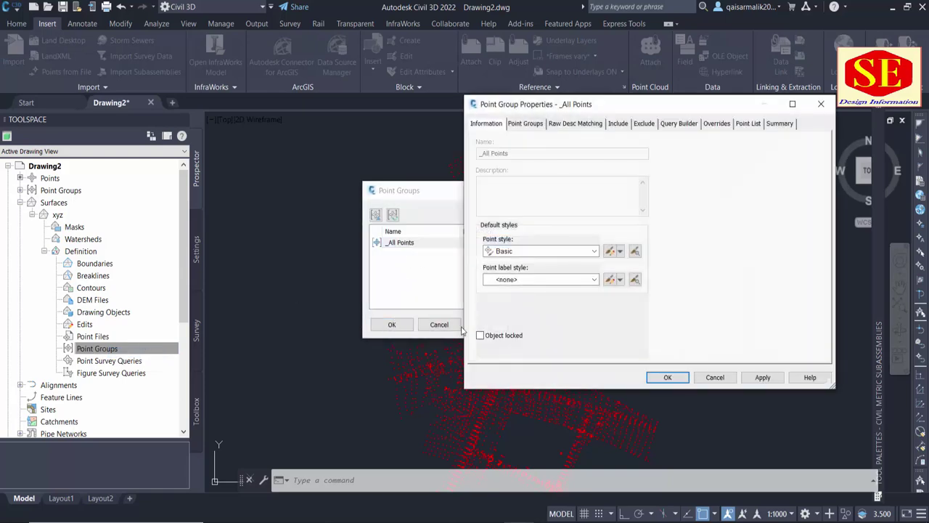
pyautogui.click(665, 377)
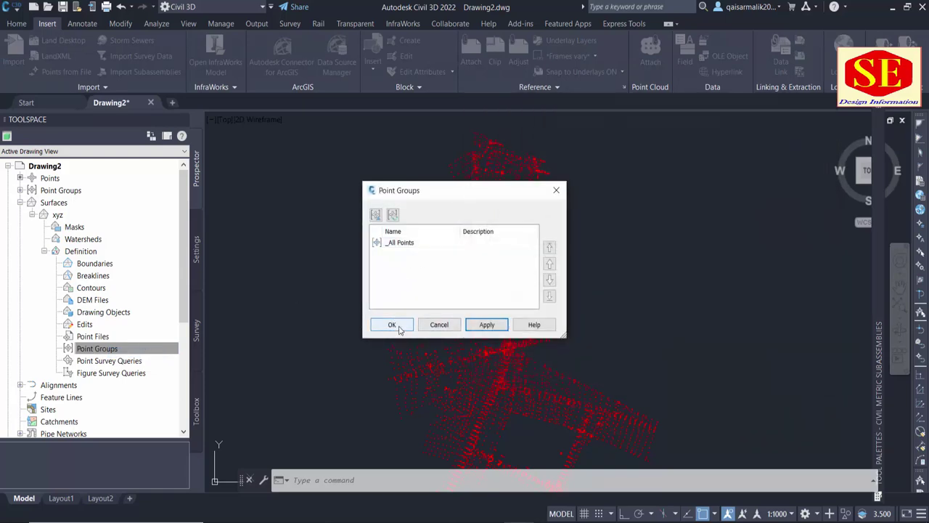
pyautogui.click(392, 325)
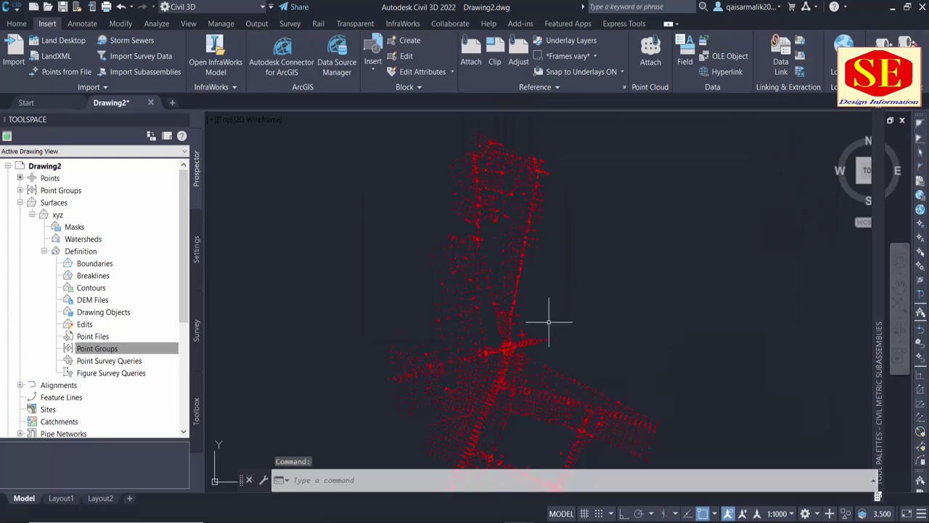
# Add the _All Points group to surface xyz's Point Groups definition and confirm
pyautogui.click(122, 346)
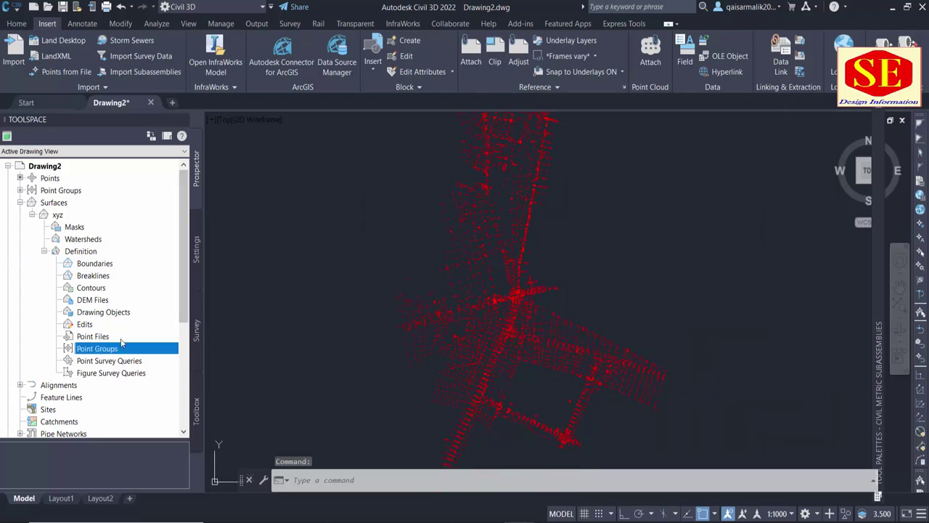
pyautogui.rightClick(111, 351)
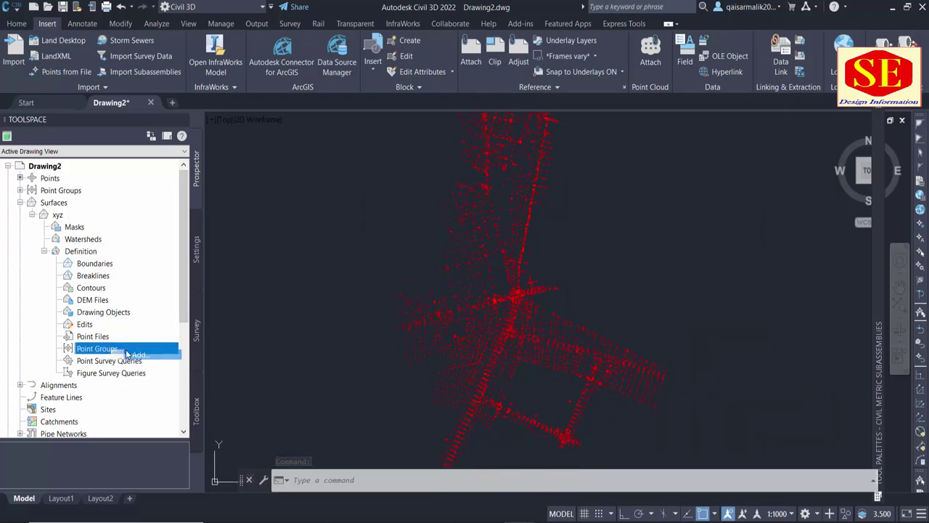
pyautogui.click(138, 354)
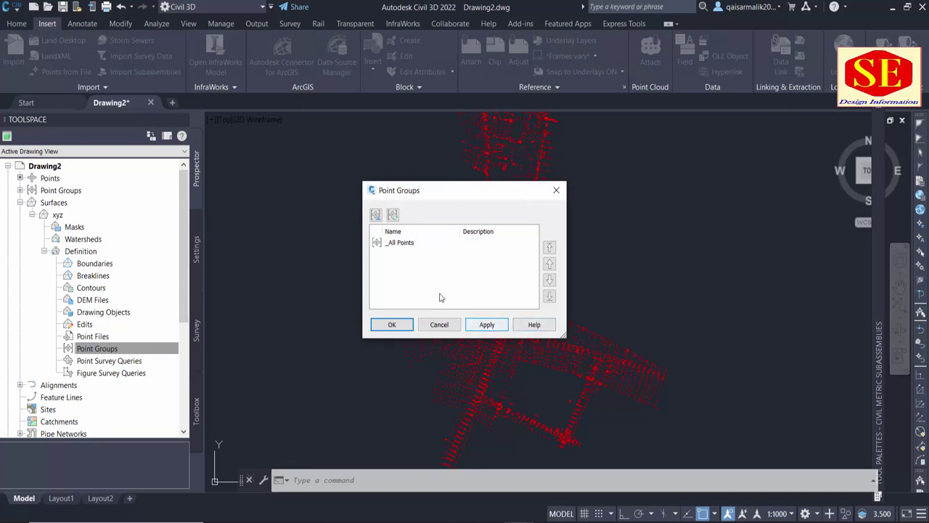
pyautogui.click(406, 243)
pyautogui.click(491, 326)
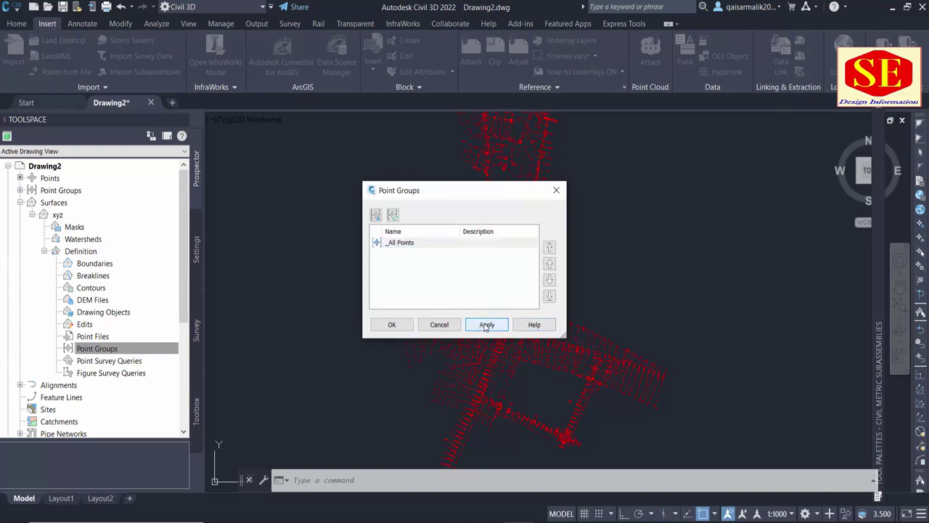
pyautogui.click(398, 326)
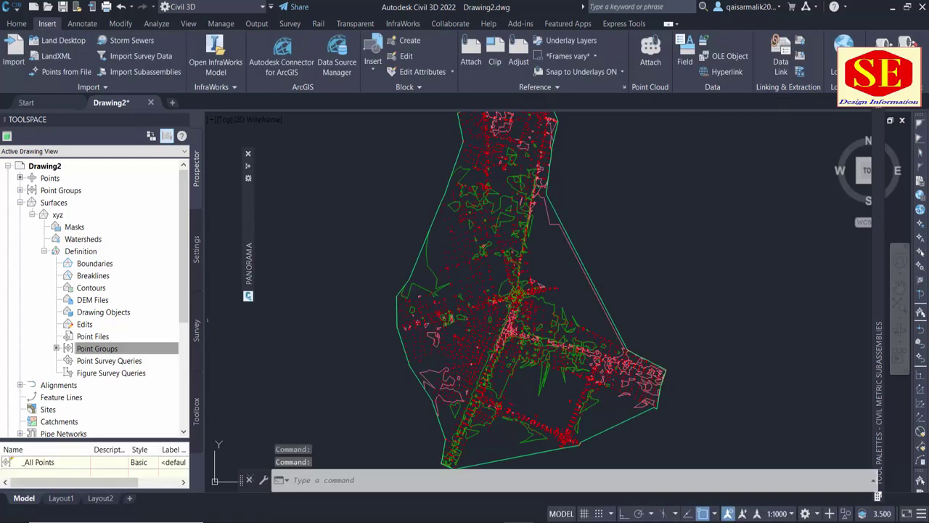
# Zoom in and out to inspect surface xyz's contours and boundary
pyautogui.scroll(2, 506, 309)
pyautogui.scroll(1, 498, 332)
pyautogui.scroll(2, 490, 269)
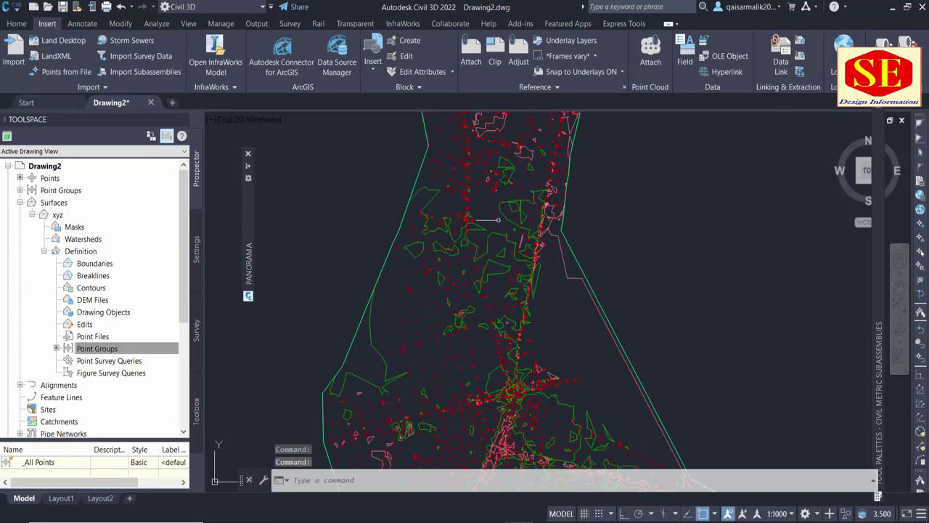
pyautogui.scroll(-3, 463, 205)
pyautogui.scroll(2, 467, 214)
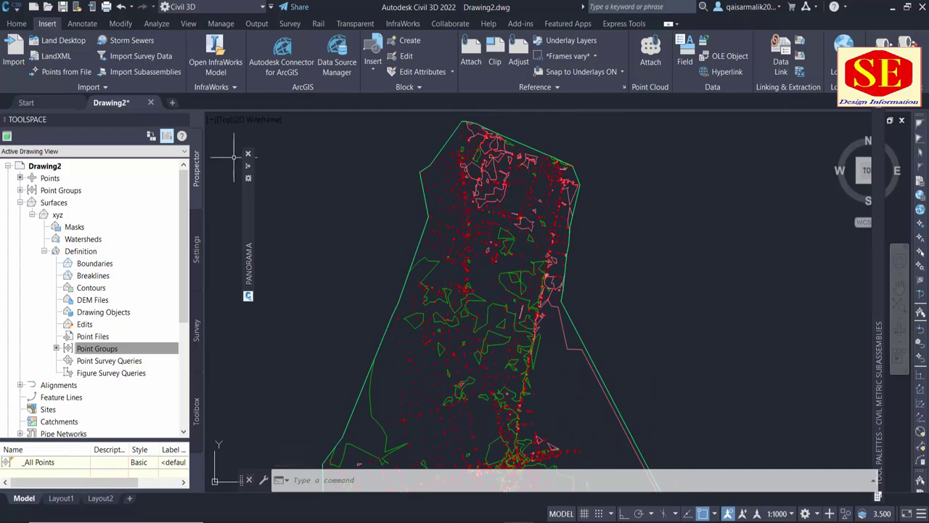
pyautogui.scroll(2, 510, 208)
pyautogui.scroll(-3, 515, 206)
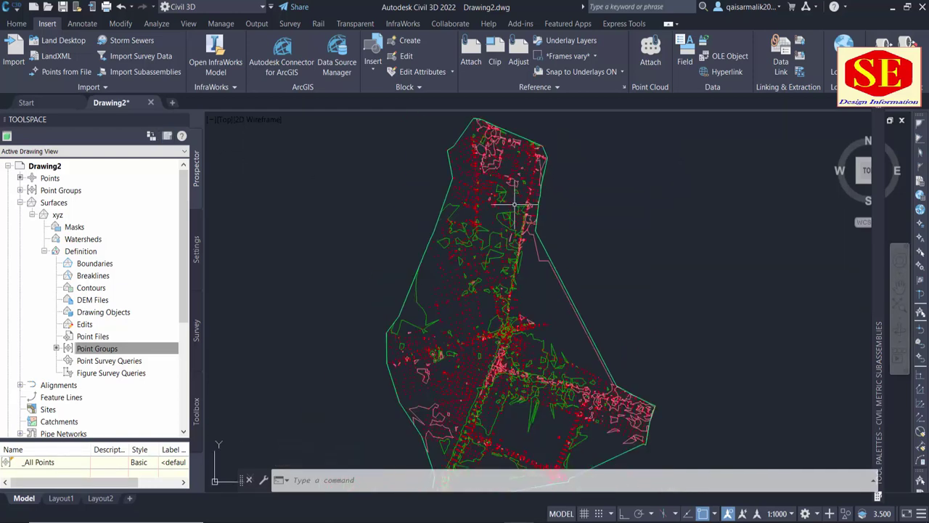
# Switch to the Home tab, open and cancel the Alignment dropdown, and pan the site up
pyautogui.click(16, 23)
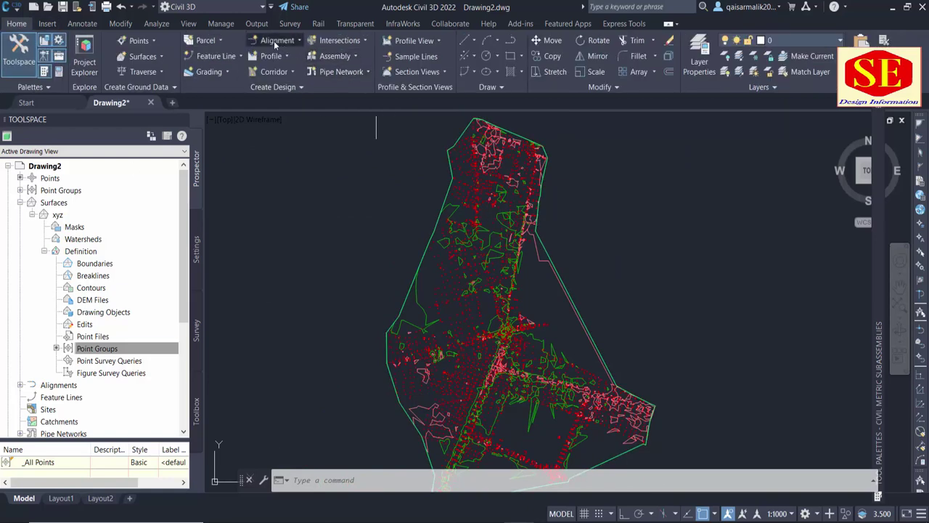
pyautogui.click(277, 41)
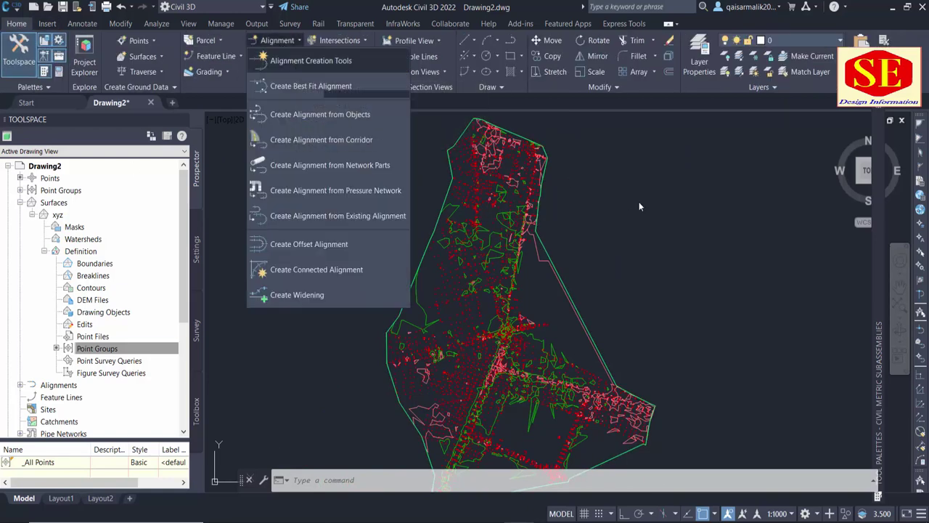
pyautogui.press('Escape')
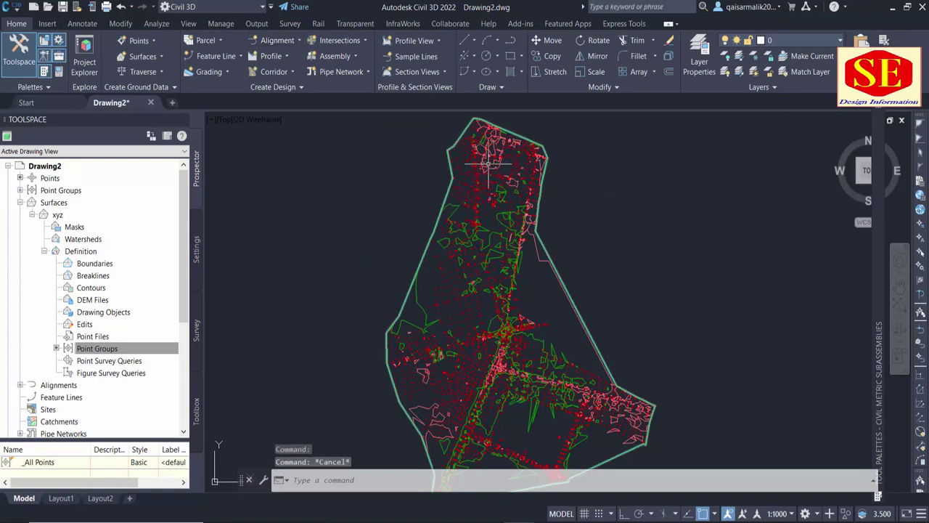
pyautogui.moveTo(492, 311); pyautogui.dragTo(484, 268, button='middle')
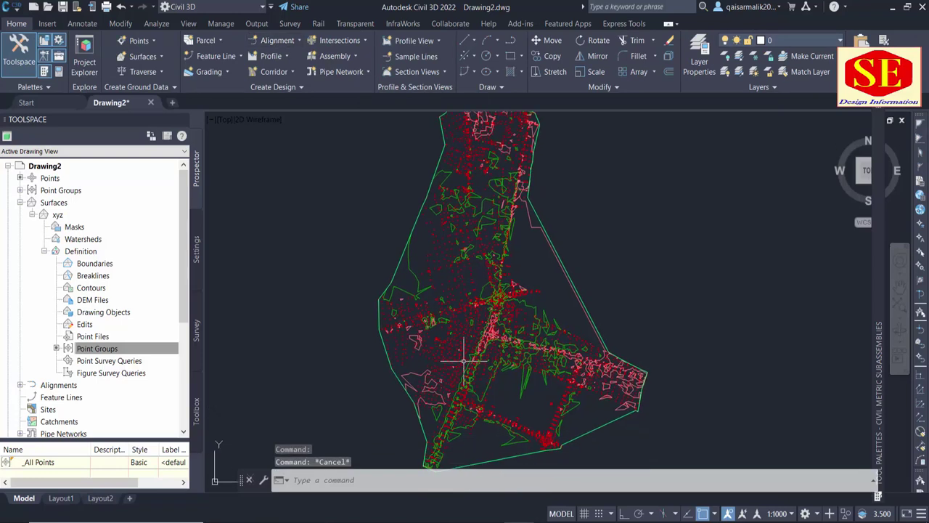
# Draw a four-vertex polyline (PL) from the road's southern tip north along the channel route
pyautogui.write('PL')
pyautogui.press('Escape')
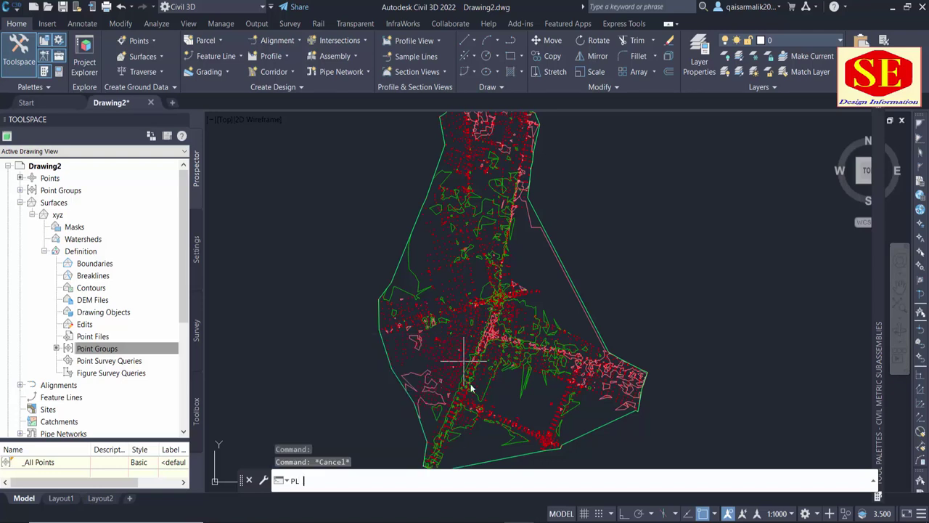
pyautogui.press('Return')
pyautogui.moveTo(469, 372); pyautogui.dragTo(468, 336, button='middle')
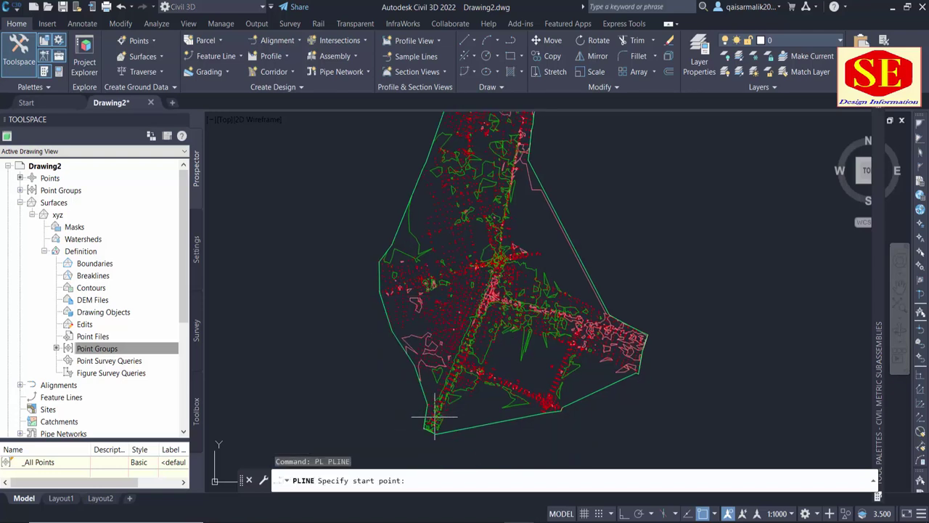
pyautogui.click(435, 427)
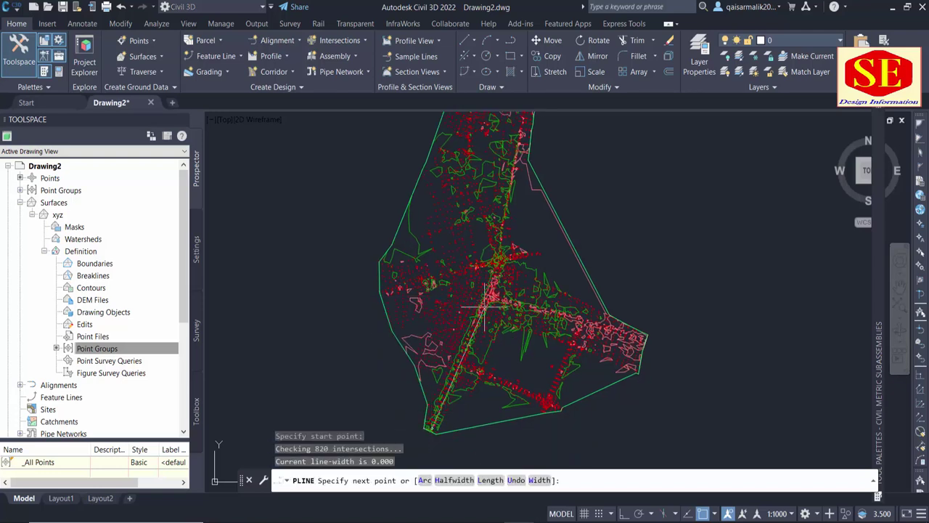
pyautogui.click(462, 218)
pyautogui.click(501, 149)
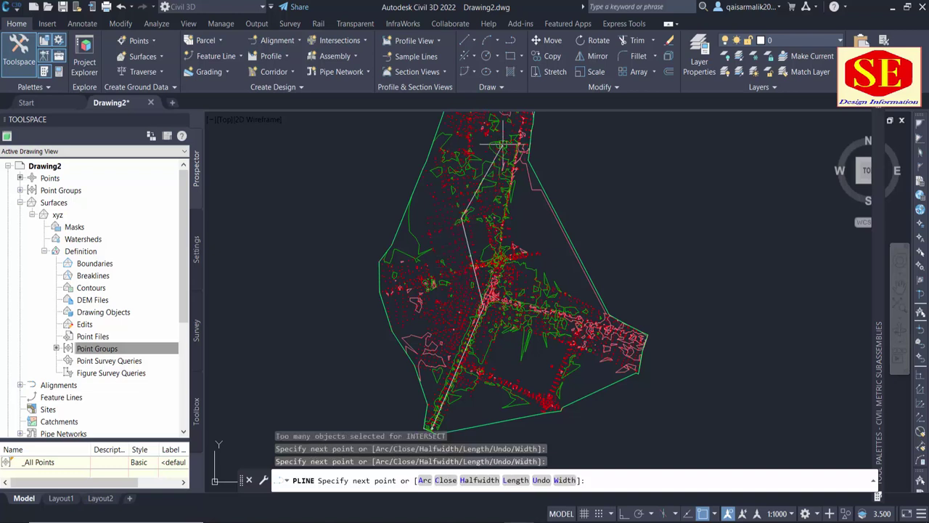
pyautogui.moveTo(491, 116); pyautogui.dragTo(488, 249, button='middle')
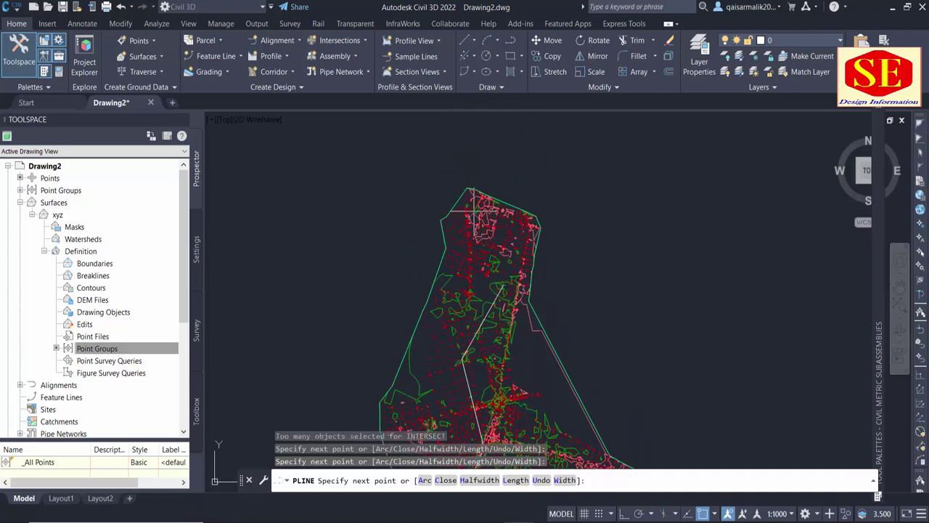
pyautogui.click(473, 210)
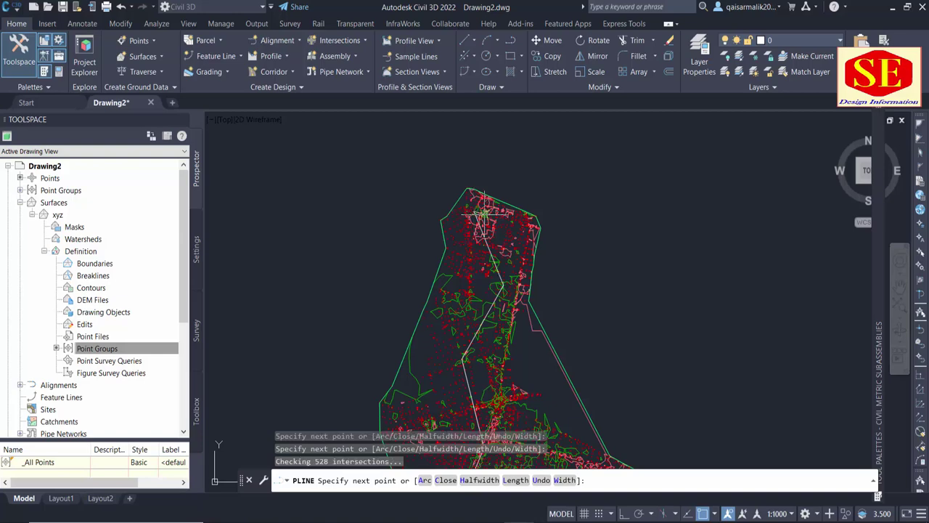
pyautogui.rightClick(483, 215)
pyautogui.click(501, 223)
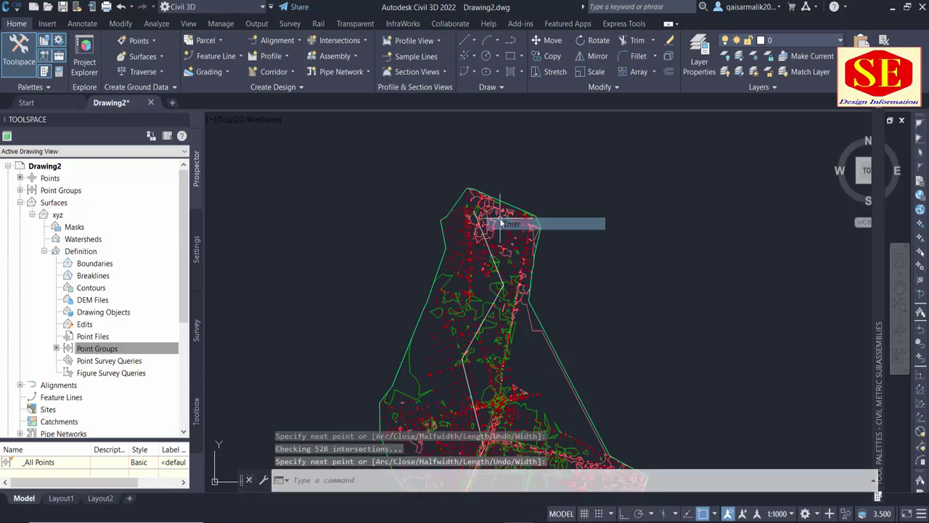
# Create alignment Channel CL from the polyline, reversed, with the All Labels label set
pyautogui.click(287, 40)
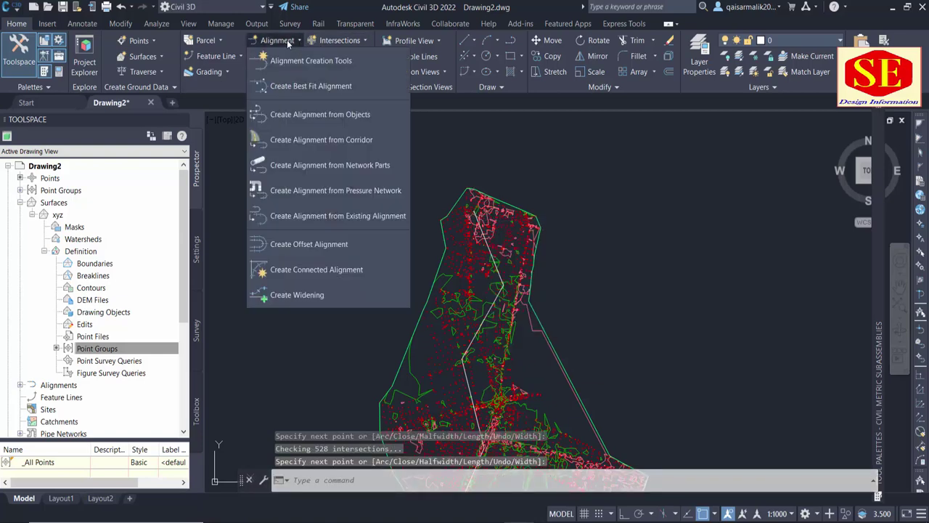
pyautogui.click(311, 116)
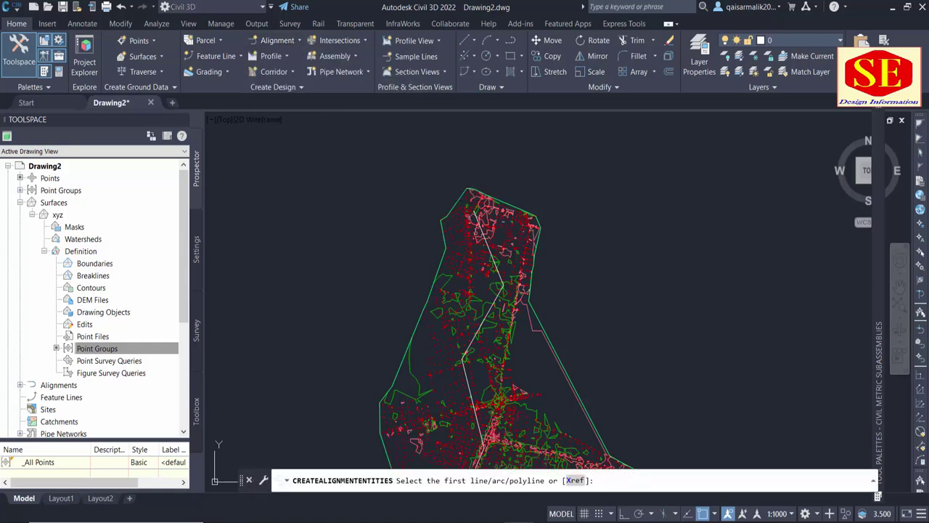
pyautogui.scroll(-2, 483, 233)
pyautogui.press('Return')
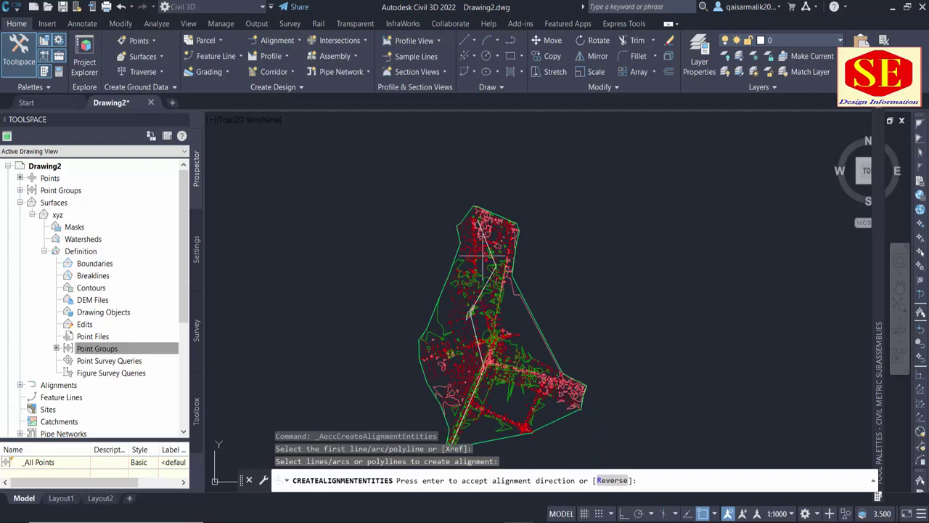
pyautogui.scroll(-2, 488, 234)
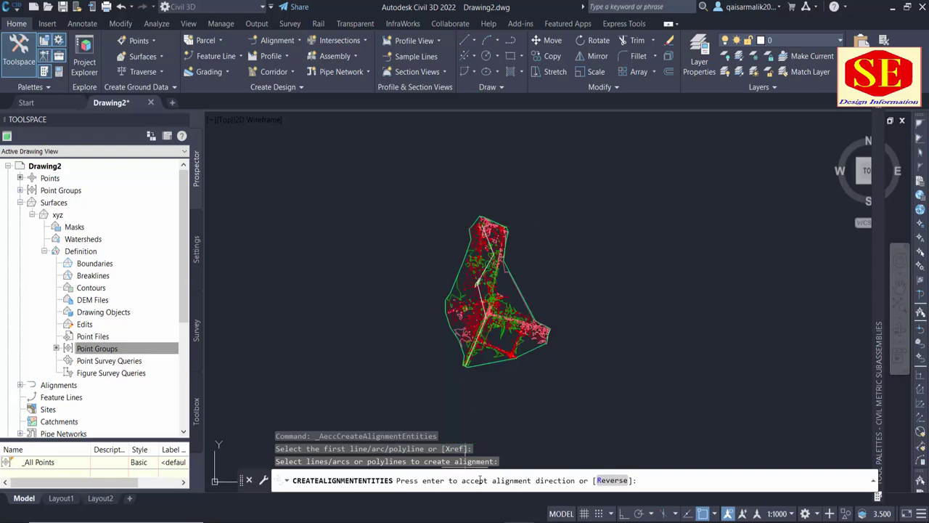
pyautogui.click(610, 480)
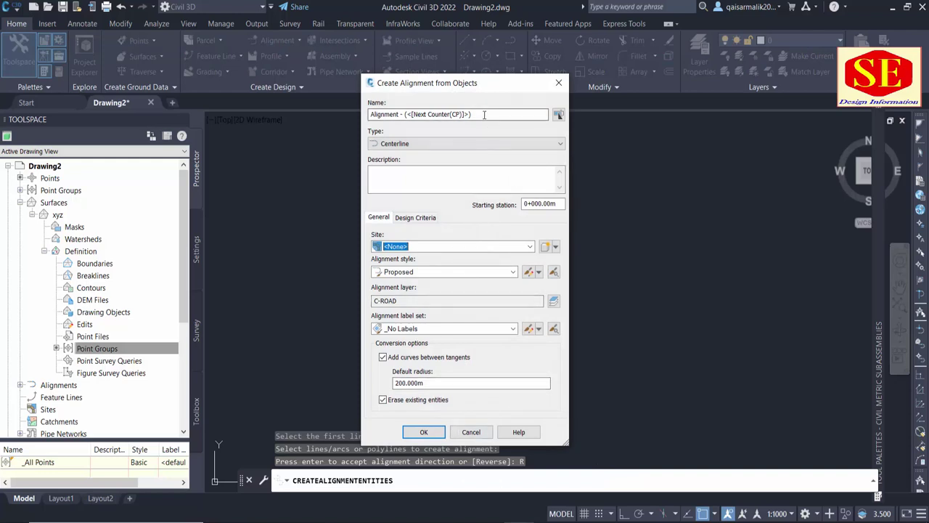
pyautogui.write('Channel CL')
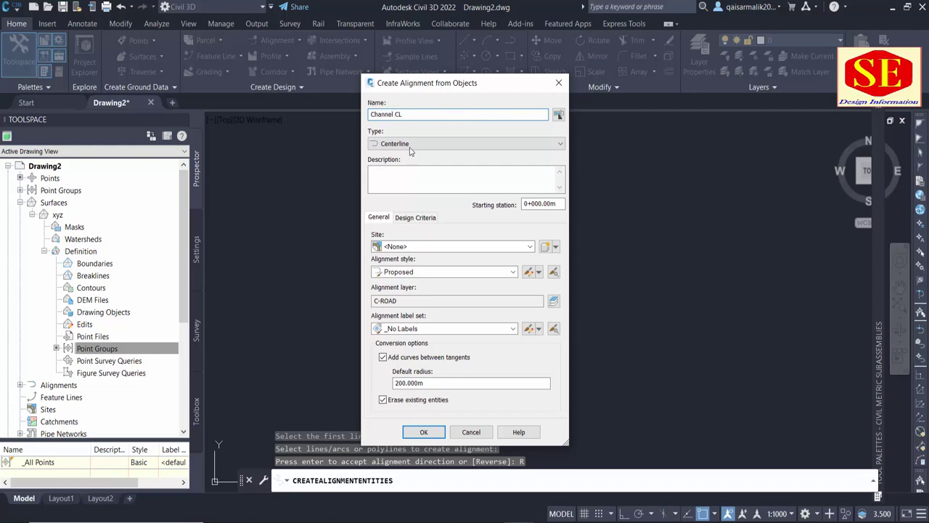
pyautogui.click(421, 329)
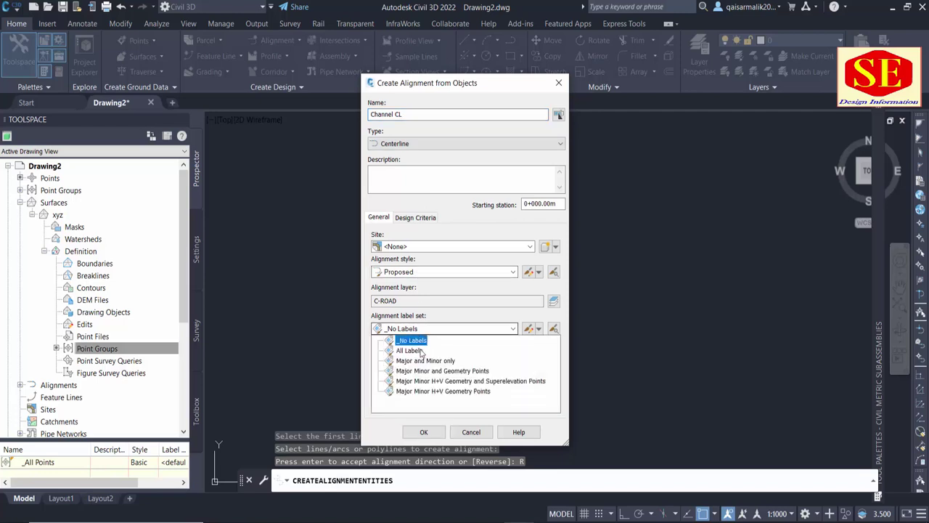
pyautogui.click(415, 352)
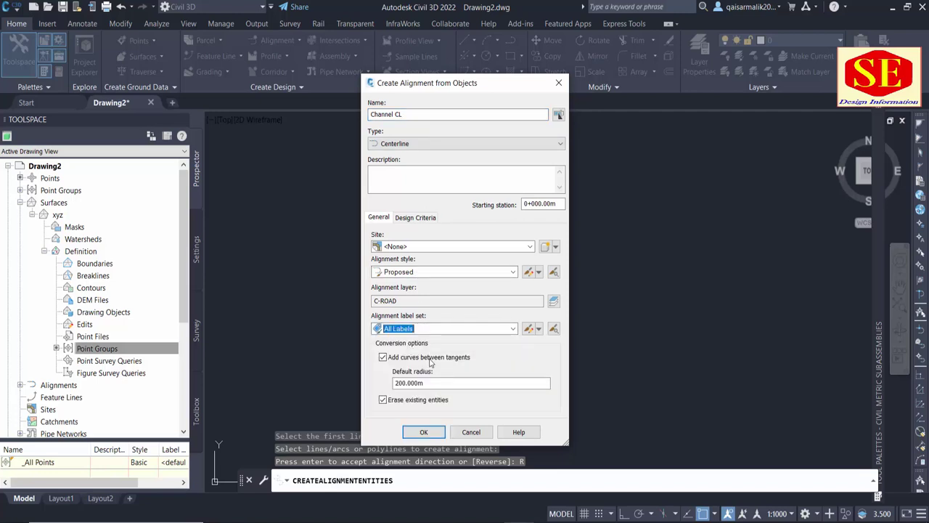
pyautogui.click(424, 433)
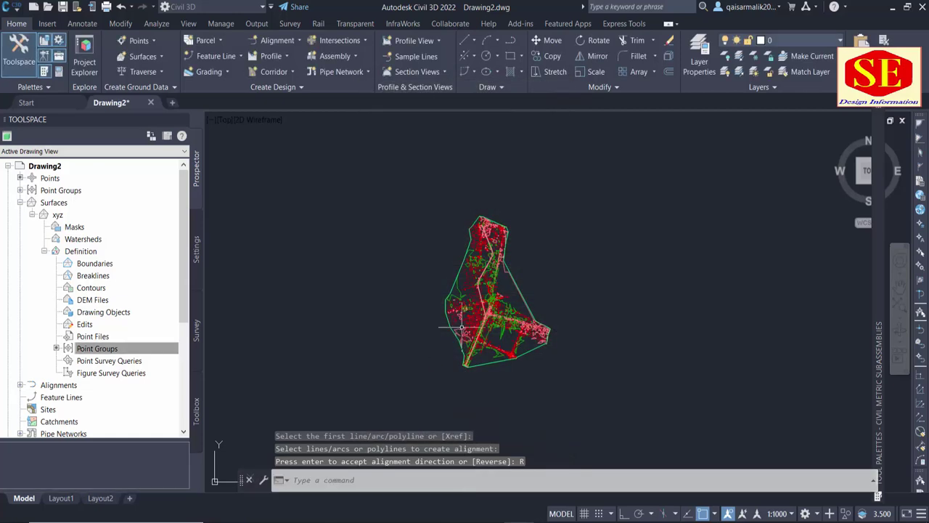
# Zoom around to inspect the new Channel CL alignment and its station labels
pyautogui.scroll(5, 470, 205)
pyautogui.scroll(2, 470, 204)
pyautogui.scroll(-2, 470, 205)
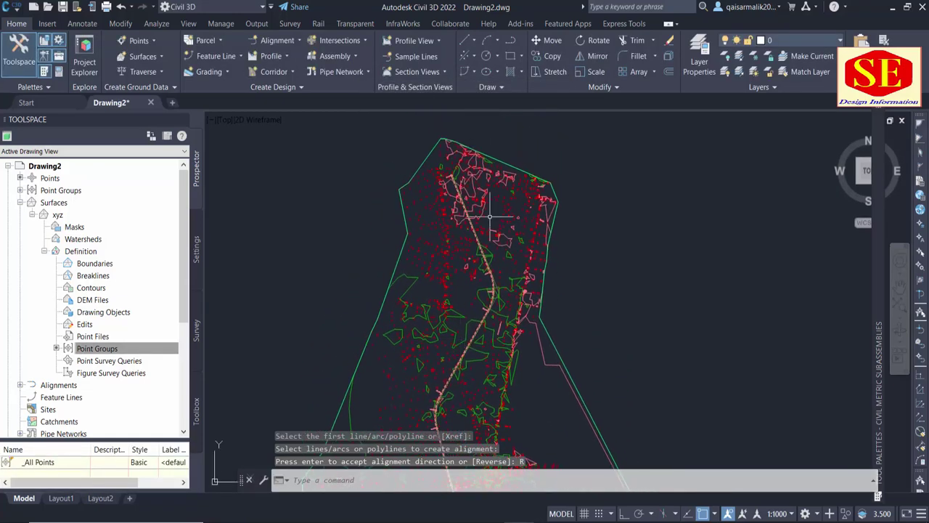
pyautogui.scroll(2, 483, 360)
pyautogui.scroll(2, 483, 361)
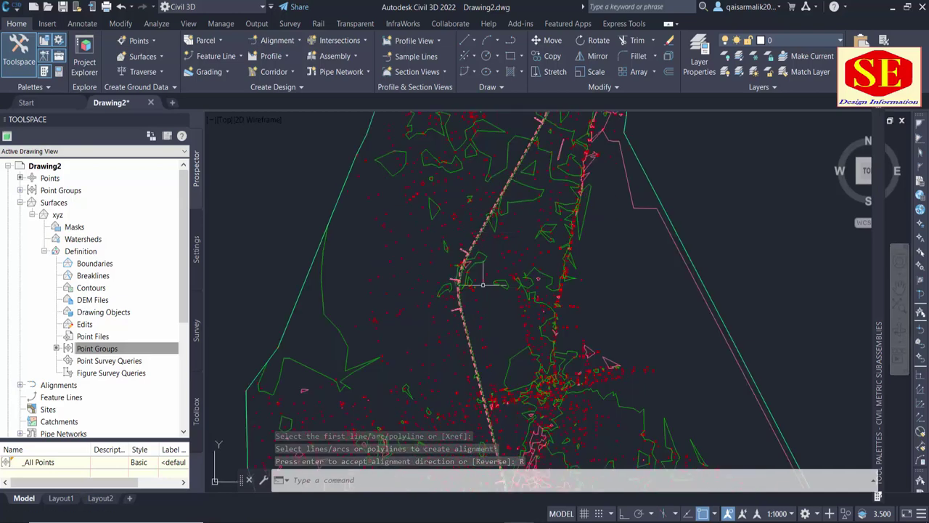
pyautogui.scroll(1, 479, 329)
pyautogui.scroll(-3, 492, 243)
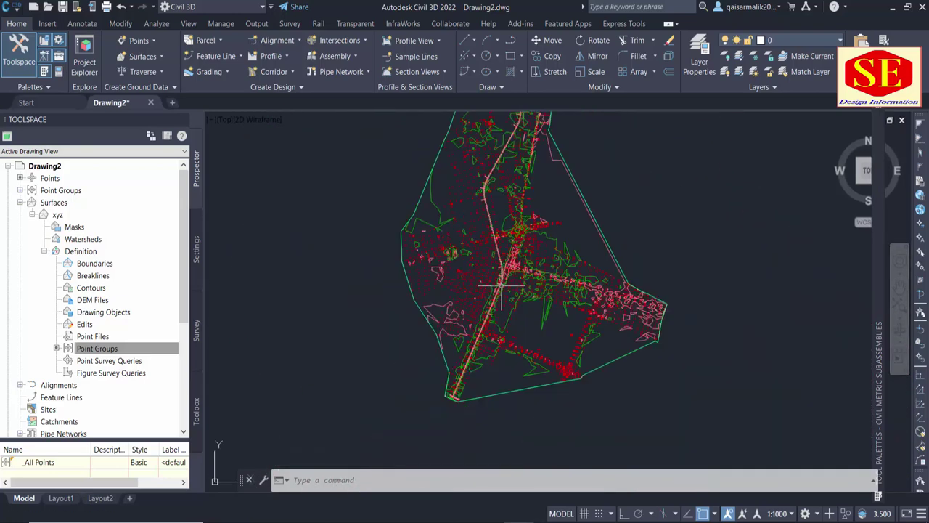
pyautogui.scroll(-1, 479, 247)
pyautogui.scroll(1, 472, 274)
pyautogui.scroll(1, 478, 208)
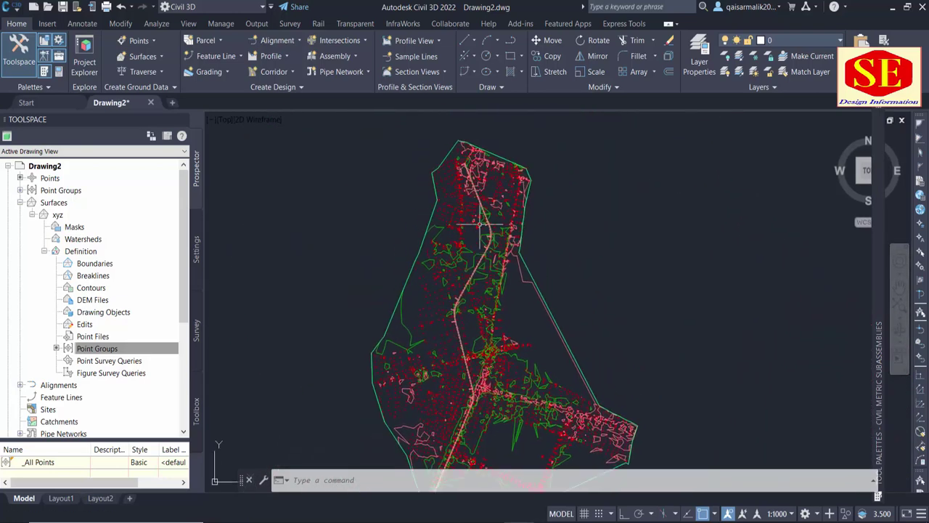
pyautogui.scroll(1, 471, 225)
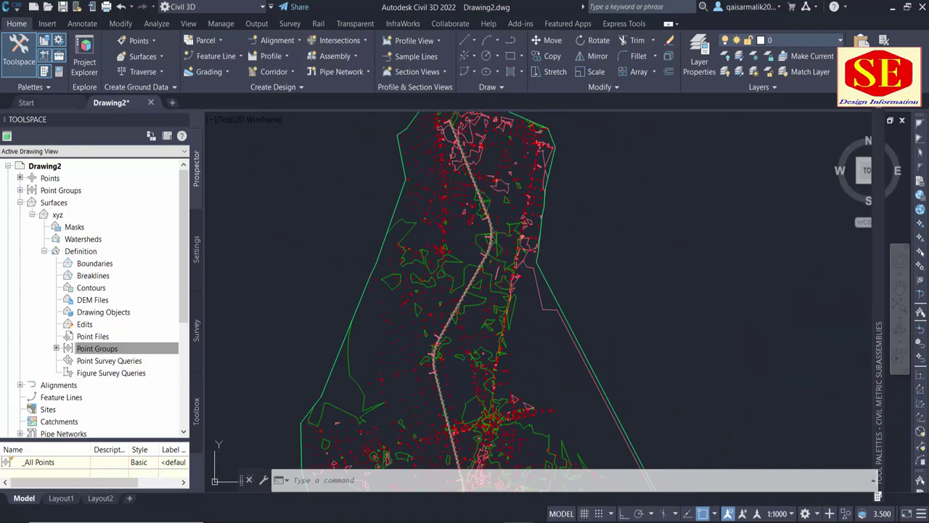
# Create a profile from the xyz surface, drawn in a profile view using the Profile View style
pyautogui.click(286, 57)
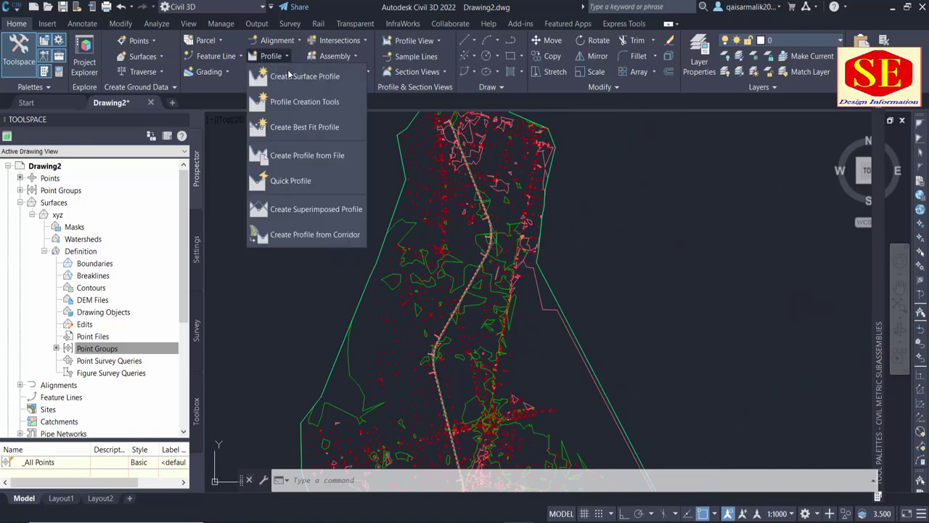
pyautogui.click(291, 77)
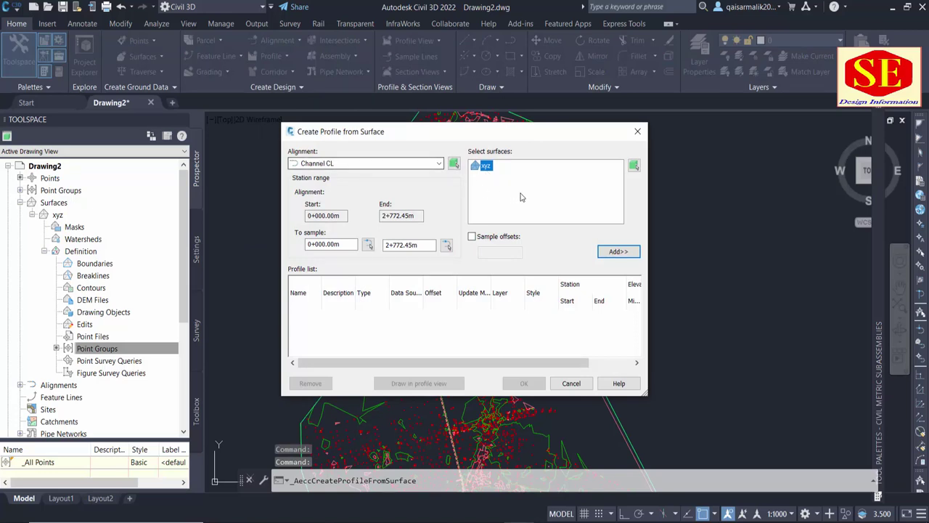
pyautogui.click(614, 251)
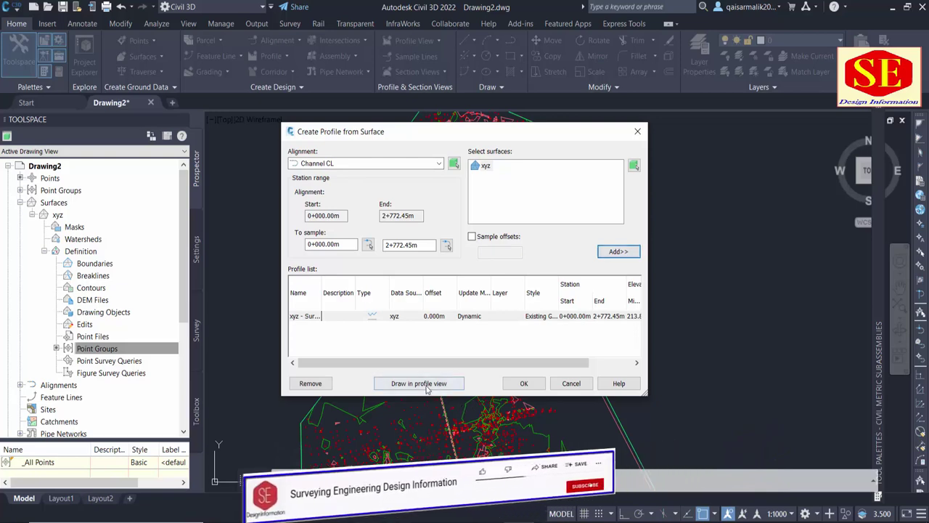
pyautogui.click(426, 385)
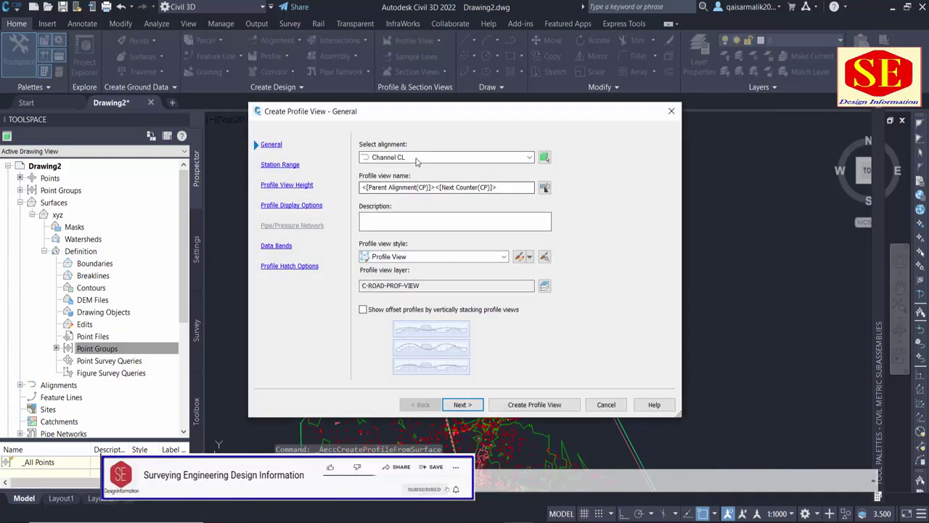
pyautogui.click(432, 257)
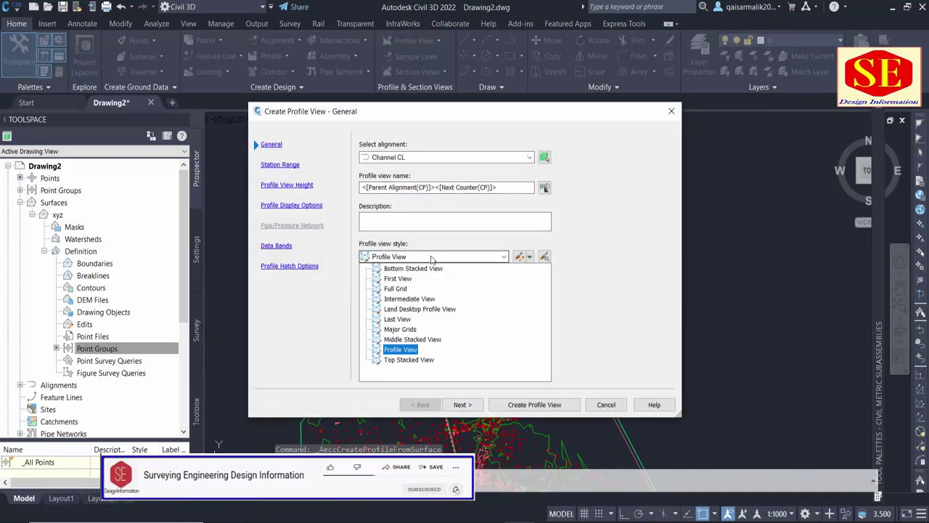
pyautogui.click(400, 349)
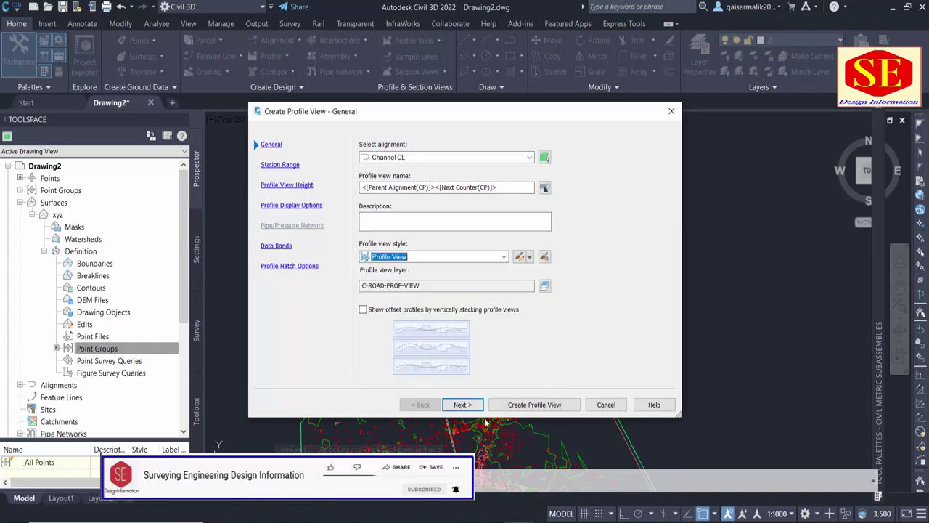
pyautogui.click(463, 404)
pyautogui.click(465, 404)
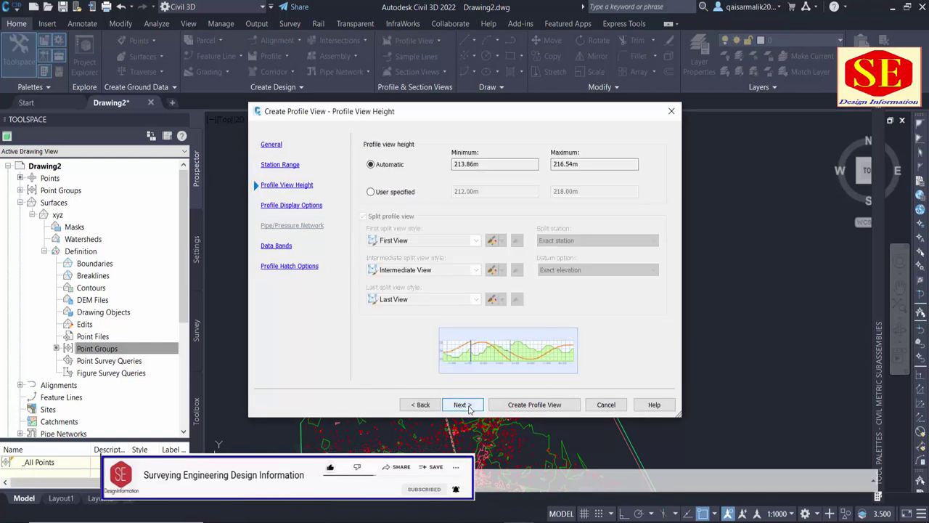
pyautogui.click(465, 405)
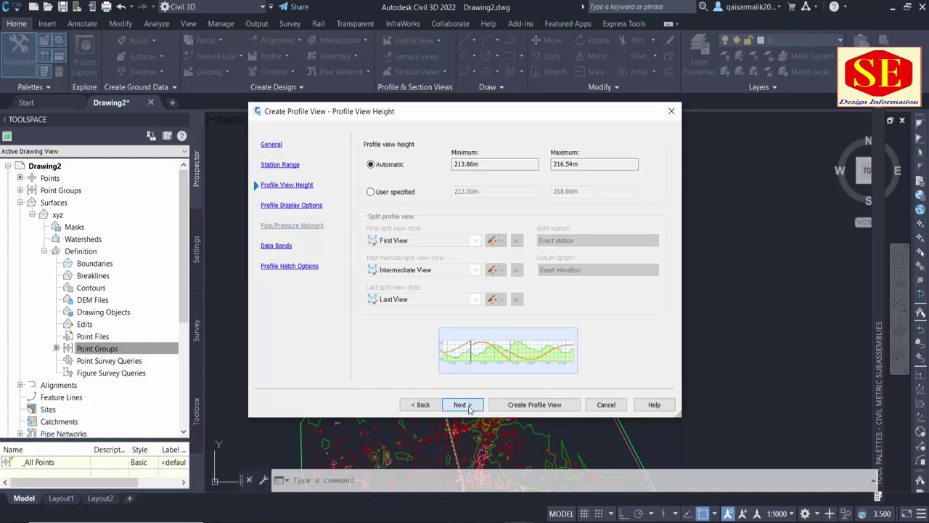
pyautogui.click(539, 406)
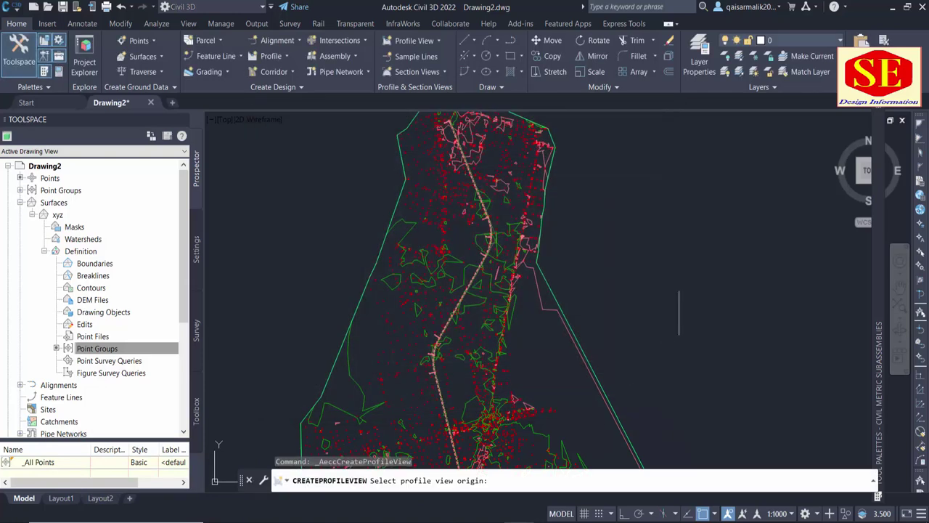
# Place the Channel CL profile view right of the plan and zoom it to fill the window
pyautogui.click(726, 292)
pyautogui.moveTo(718, 320); pyautogui.dragTo(505, 334, button='middle')
pyautogui.scroll(5, 562, 299)
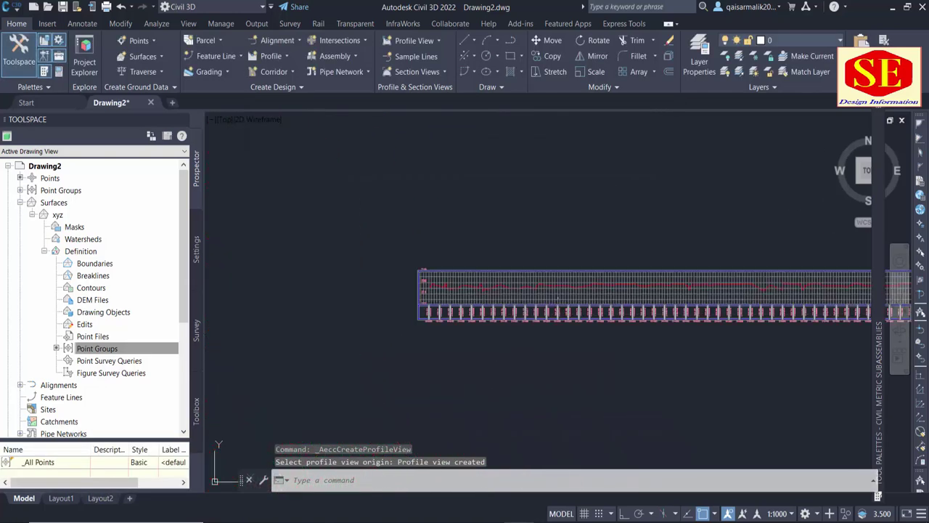
pyautogui.scroll(2, 450, 287)
pyautogui.scroll(3, 439, 283)
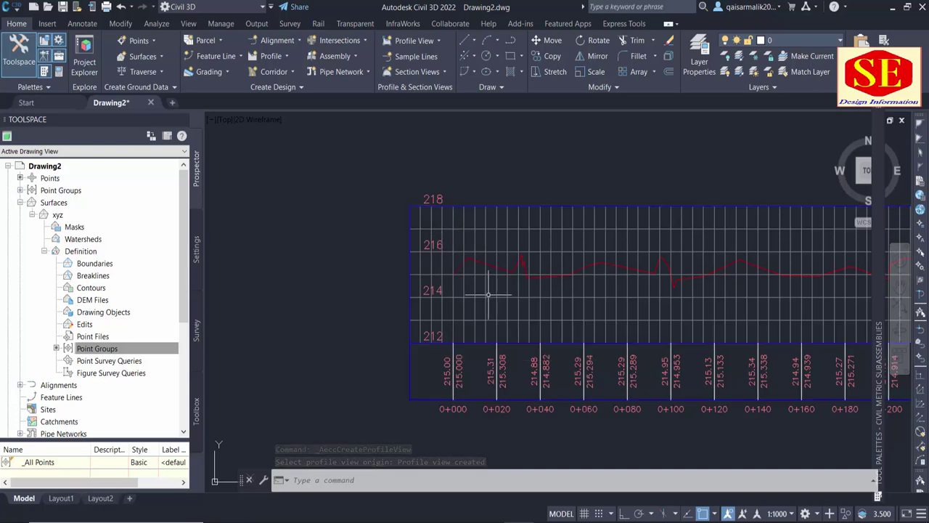
pyautogui.scroll(-2, 508, 290)
pyautogui.scroll(-2, 552, 305)
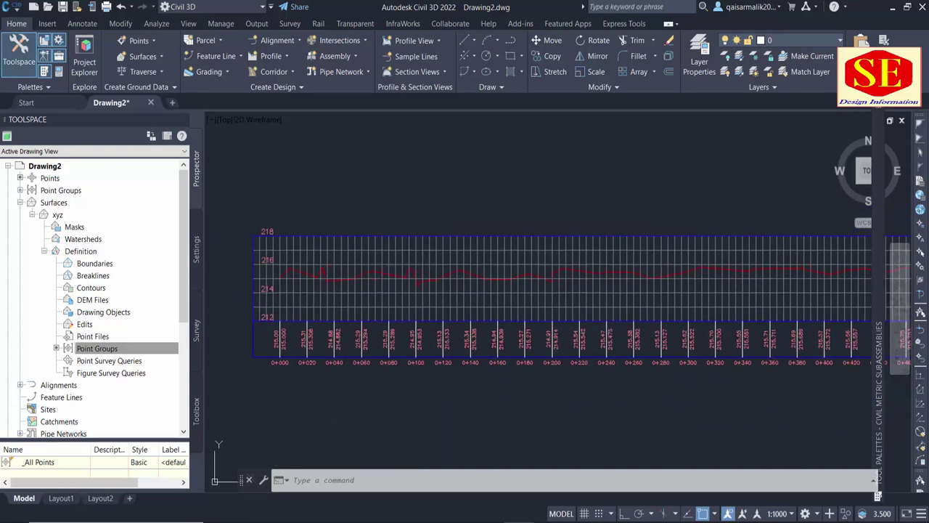
pyautogui.scroll(-2, 557, 309)
pyautogui.scroll(1, 557, 312)
pyautogui.scroll(3, 559, 305)
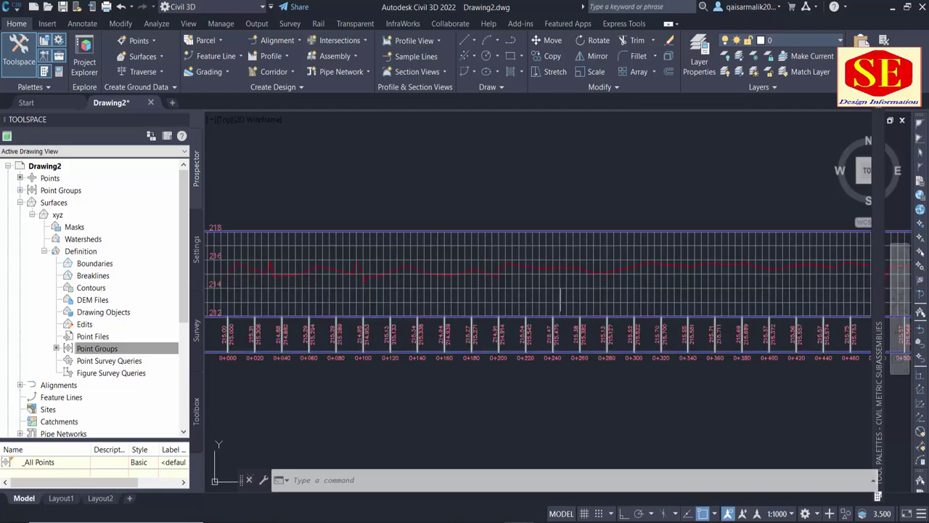
pyautogui.scroll(-3, 705, 289)
pyautogui.scroll(-2, 654, 287)
pyautogui.scroll(2, 363, 249)
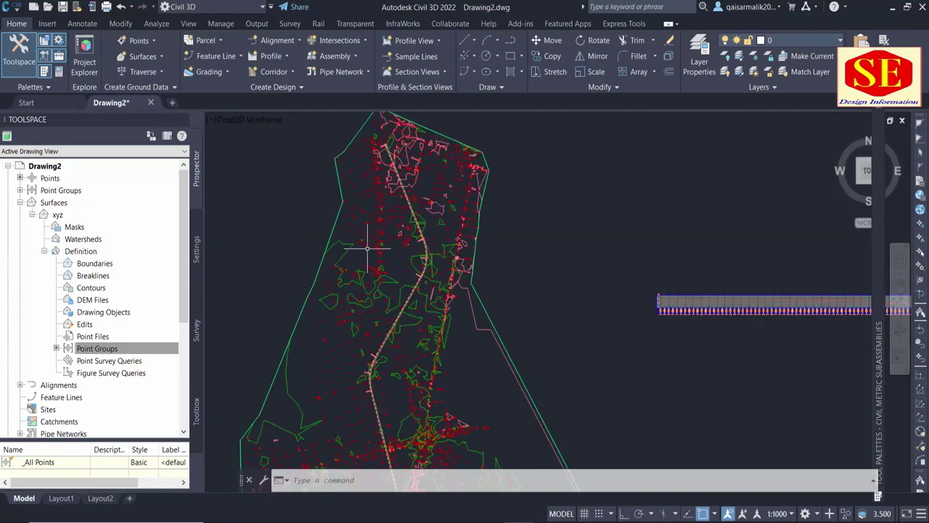
pyautogui.scroll(2, 378, 217)
pyautogui.moveTo(426, 327); pyautogui.dragTo(342, 276, button='middle')
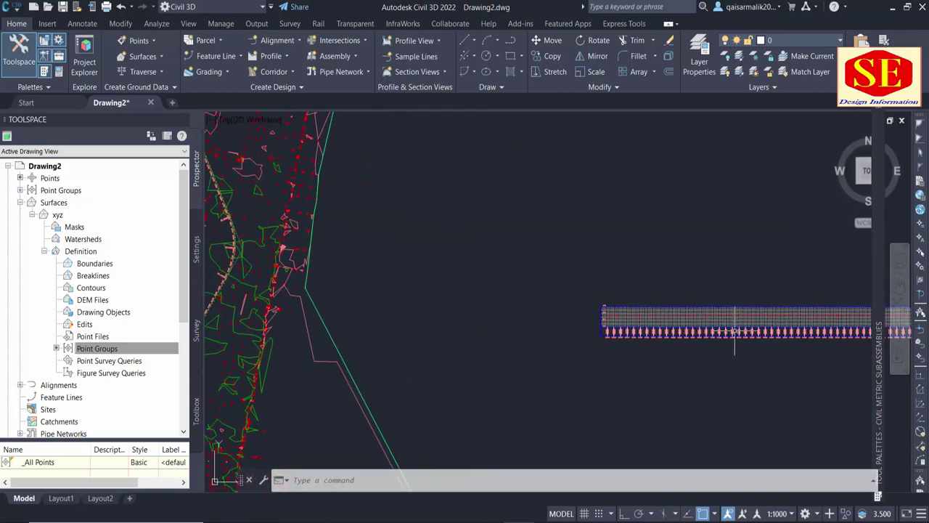
pyautogui.scroll(3, 375, 302)
pyautogui.moveTo(376, 301); pyautogui.dragTo(446, 318, button='middle')
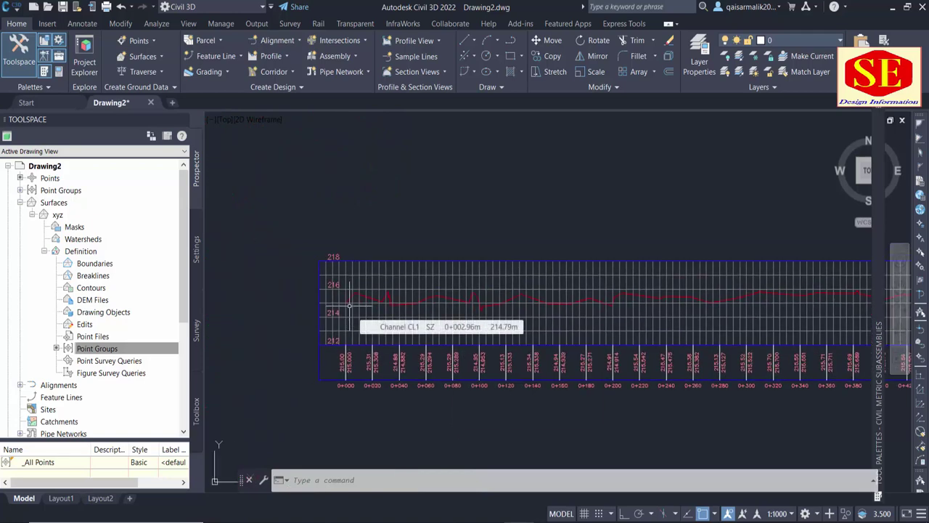
# Create an empty design profile named 'Chanel Invert Level' in the Channel CL profile view
pyautogui.click(271, 56)
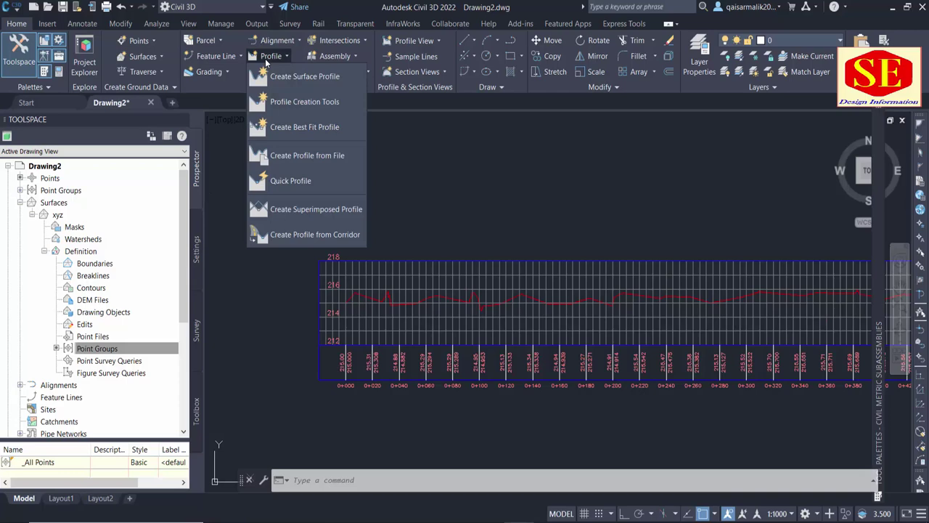
pyautogui.click(313, 103)
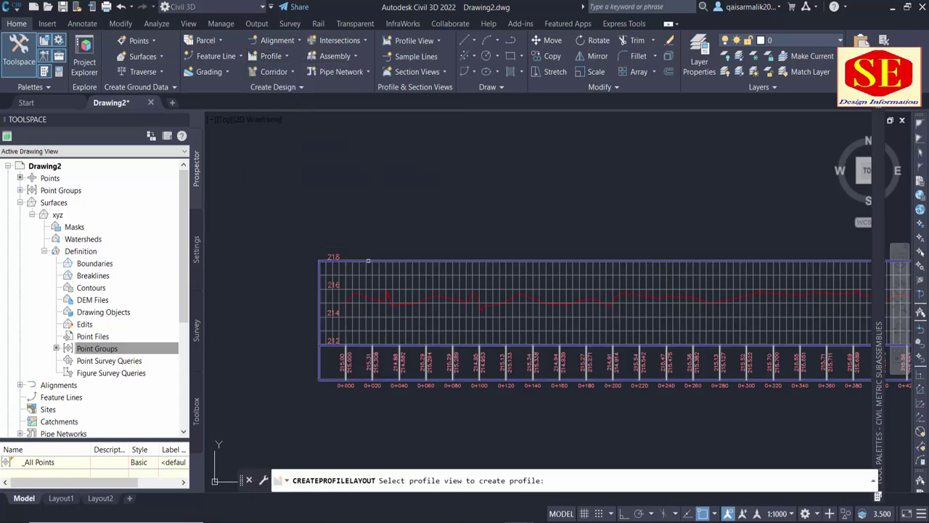
pyautogui.click(368, 260)
pyautogui.tripleClick(445, 160)
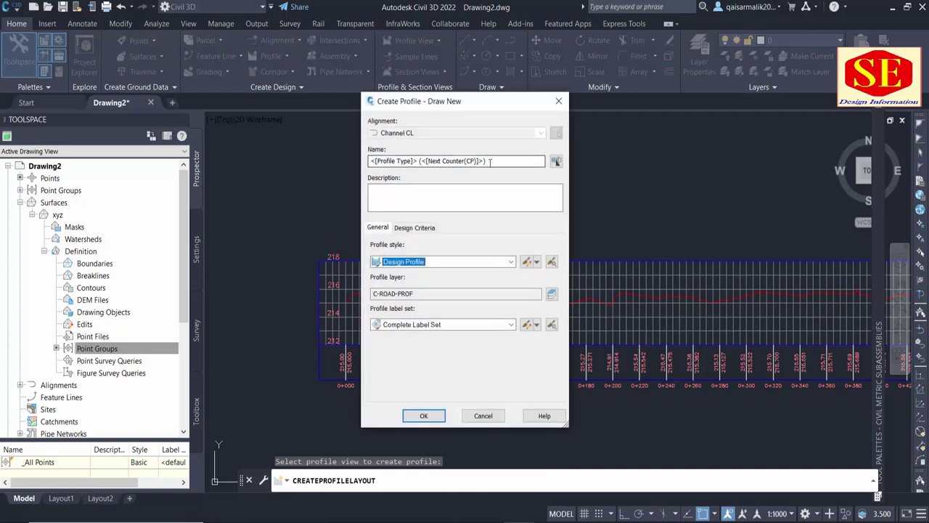
pyautogui.write('Chanel Invert')
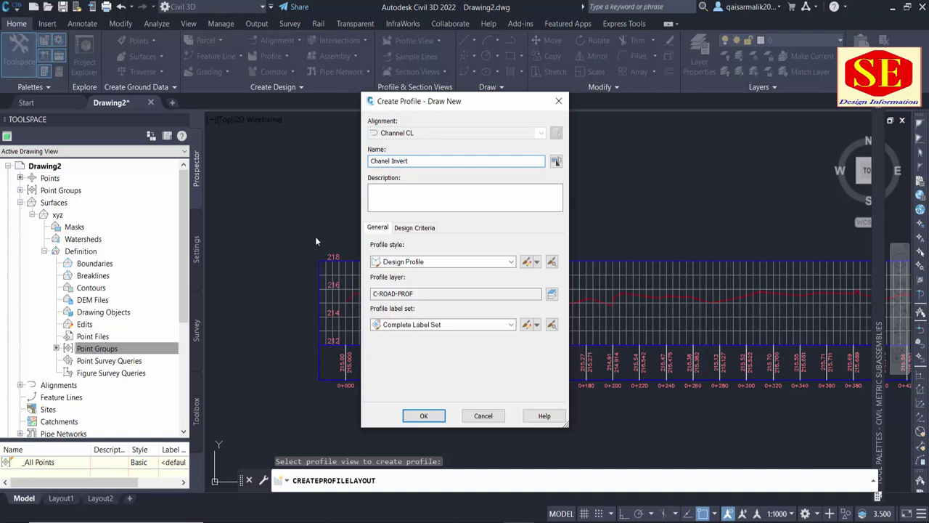
pyautogui.write('Level')
pyautogui.click(424, 415)
pyautogui.moveTo(125, 14); pyautogui.dragTo(312, 116)
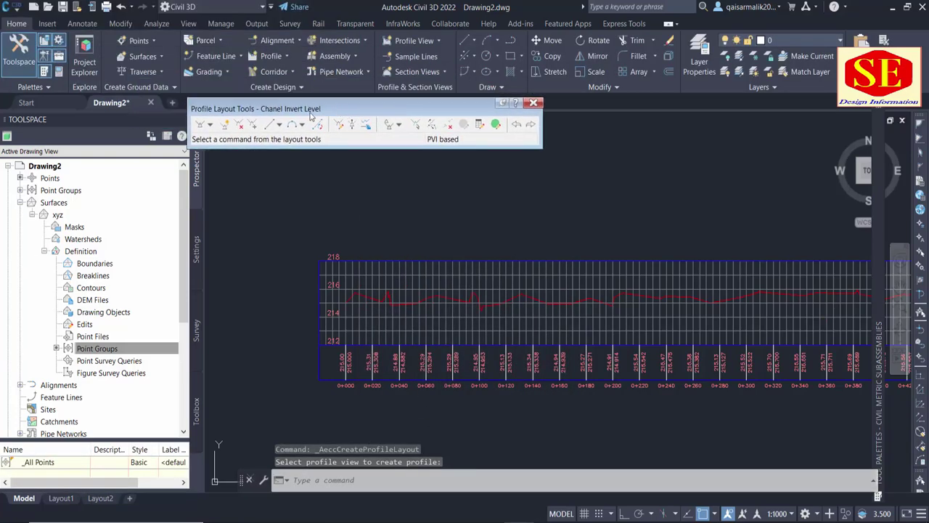
# Choose tangents without curves and start the invert line at the profile start
pyautogui.click(212, 124)
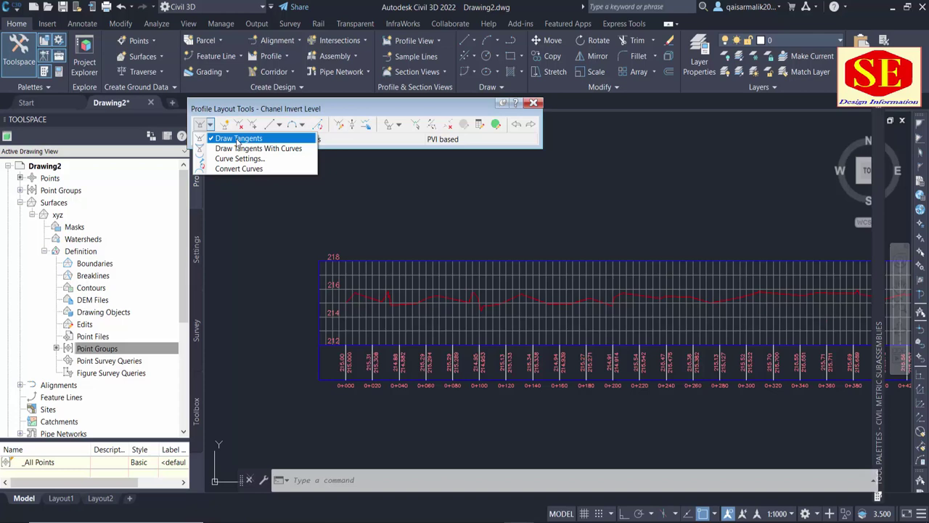
pyautogui.click(239, 139)
pyautogui.scroll(2, 353, 320)
pyautogui.scroll(2, 351, 295)
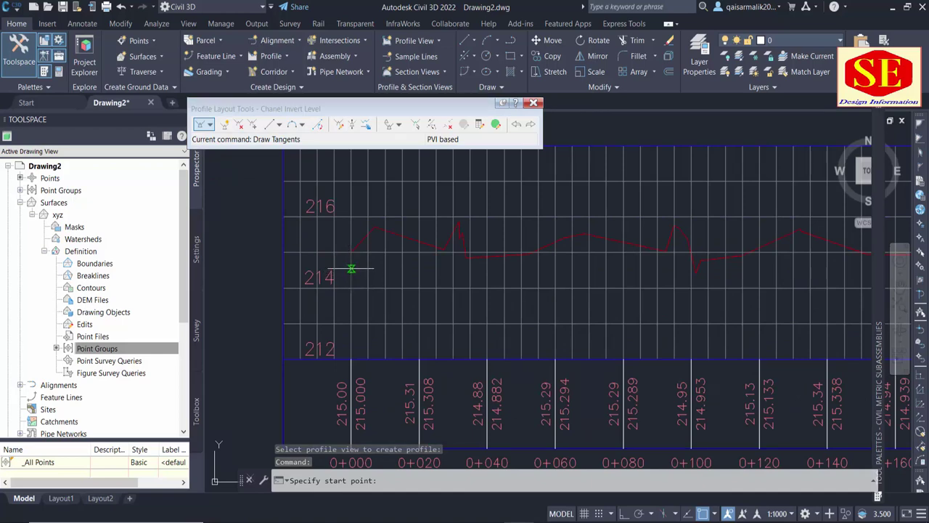
pyautogui.click(352, 268)
pyautogui.scroll(-3, 351, 267)
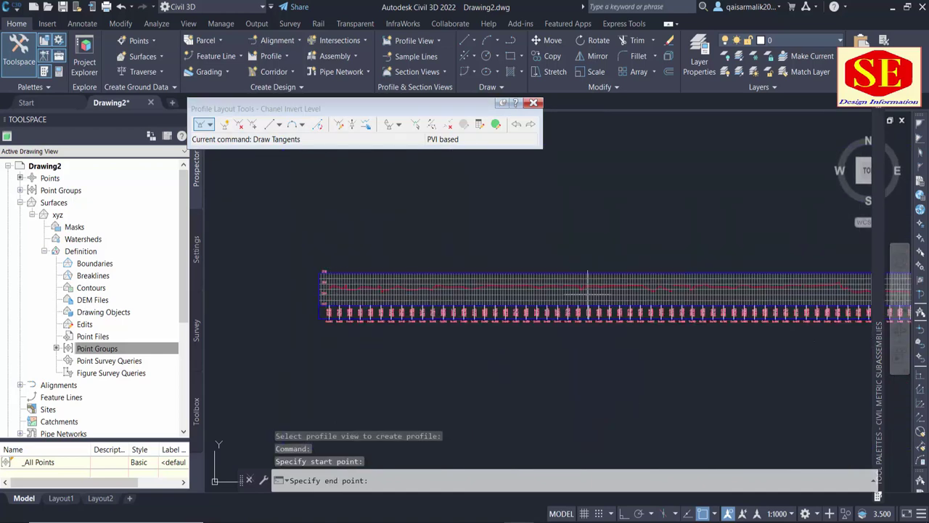
pyautogui.scroll(-2, 573, 281)
pyautogui.scroll(4, 574, 282)
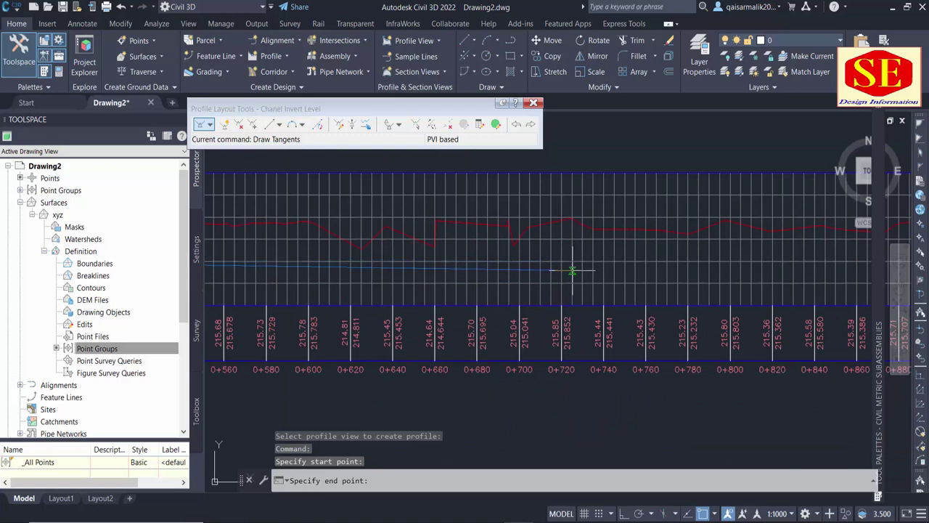
# Add a grade break near station 0+720 and end the invert line near 2+780
pyautogui.click(574, 269)
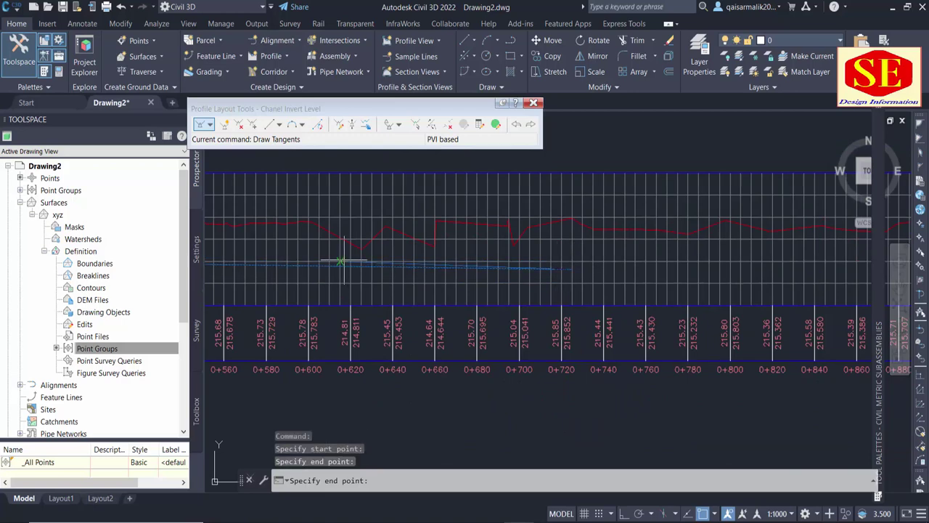
pyautogui.scroll(-2, 508, 276)
pyautogui.scroll(-2, 477, 283)
pyautogui.scroll(-2, 684, 270)
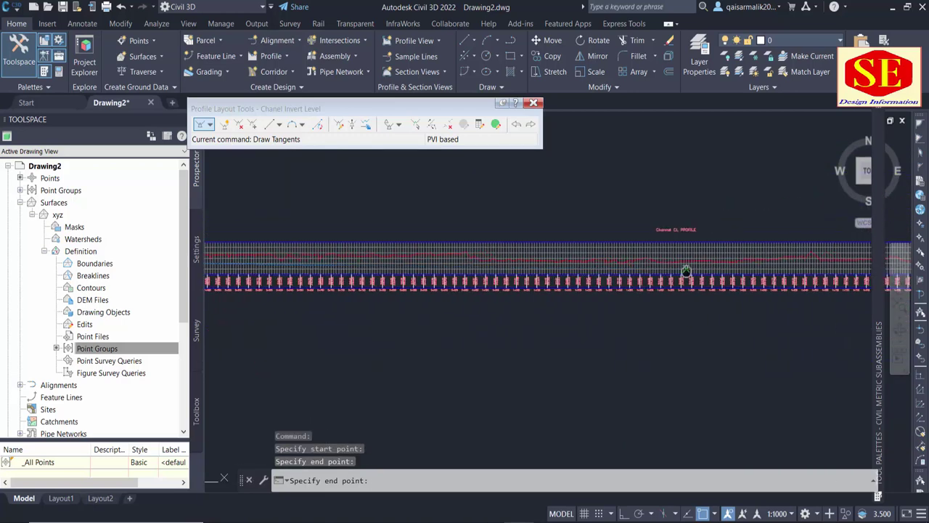
pyautogui.scroll(3, 711, 269)
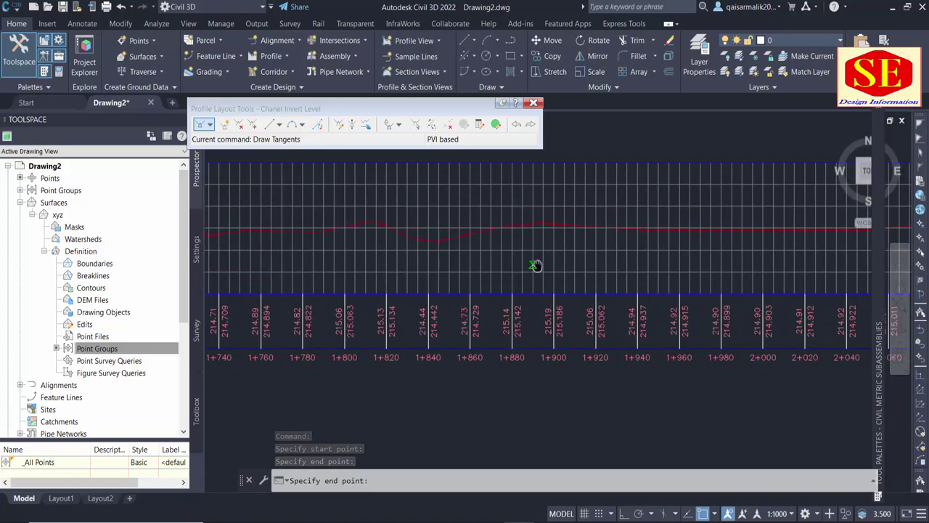
pyautogui.scroll(-2, 501, 266)
pyautogui.scroll(-1, 711, 255)
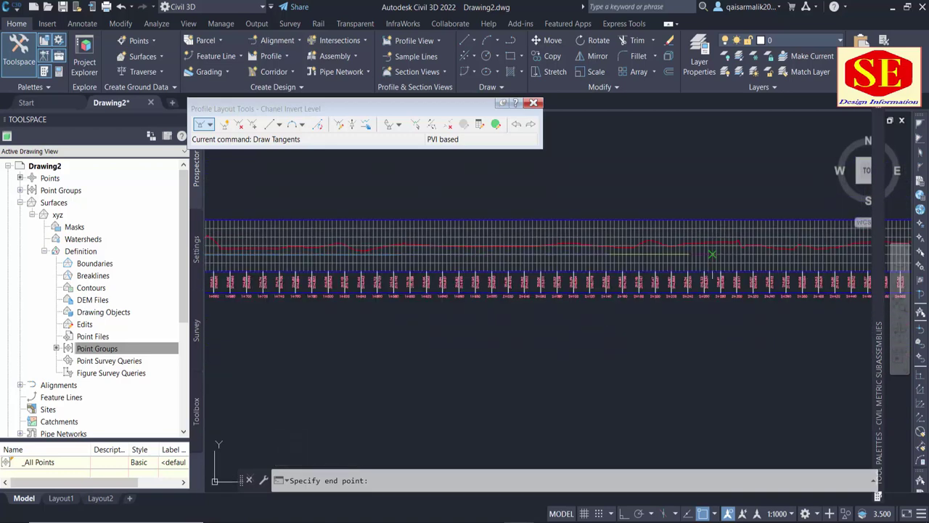
pyautogui.scroll(-1, 683, 262)
pyautogui.scroll(-1, 661, 269)
pyautogui.scroll(1, 722, 266)
pyautogui.scroll(1, 768, 280)
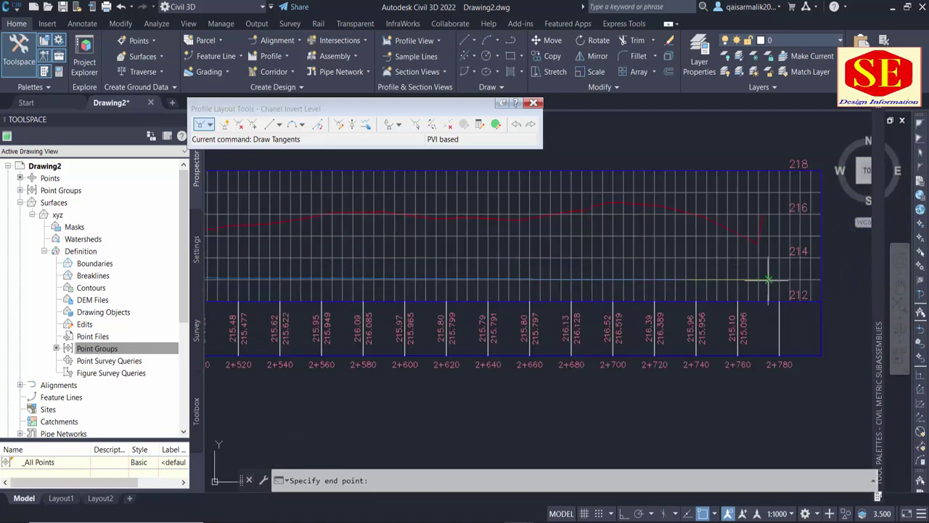
pyautogui.scroll(1, 771, 276)
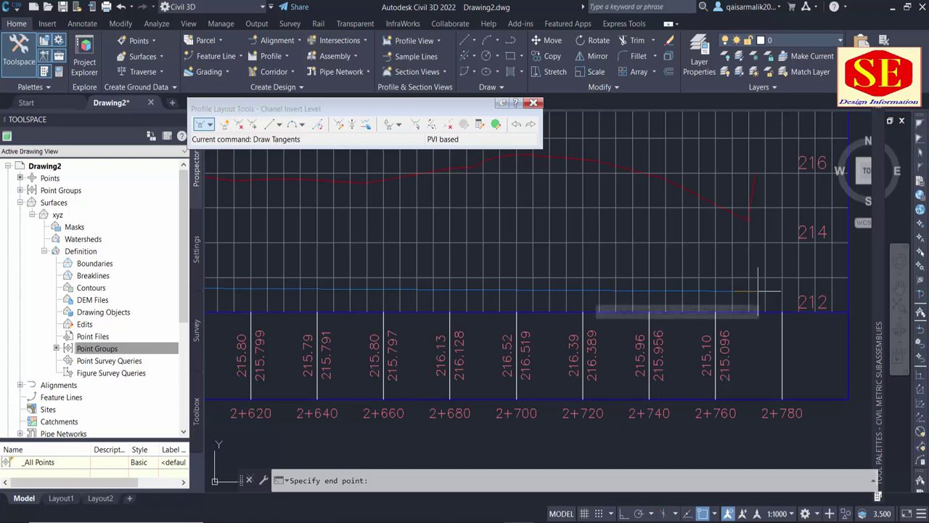
pyautogui.click(758, 291)
# Finish drawing the invert tangents and zoom to the grade break
pyautogui.press('Return')
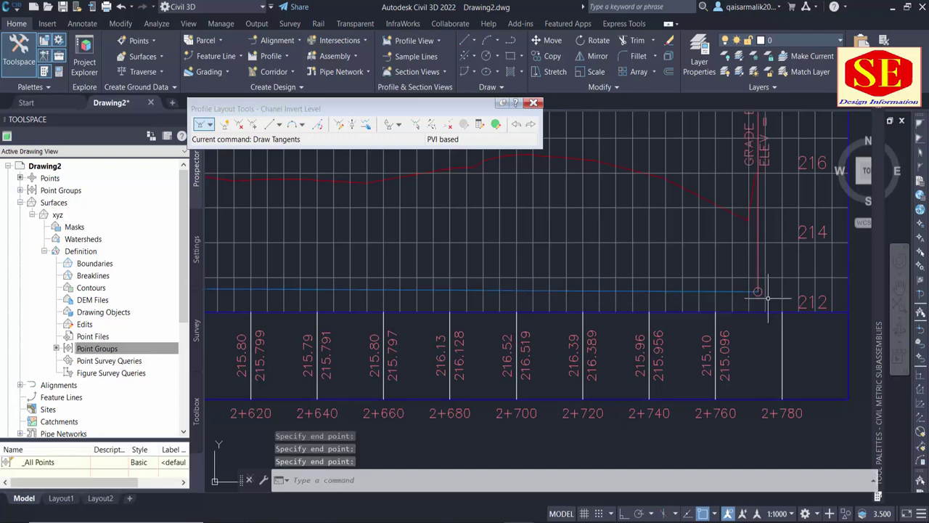
pyautogui.scroll(-5, 763, 303)
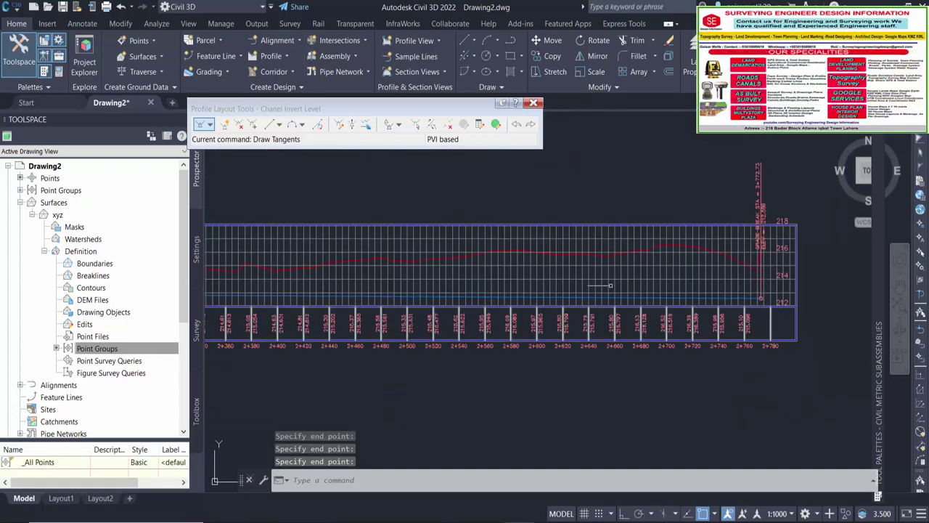
pyautogui.scroll(-3, 847, 289)
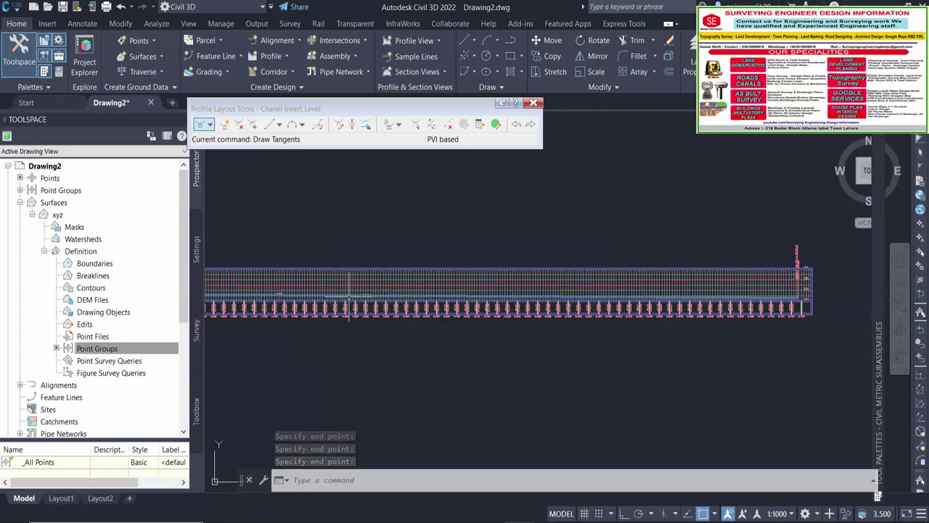
pyautogui.scroll(8, 477, 297)
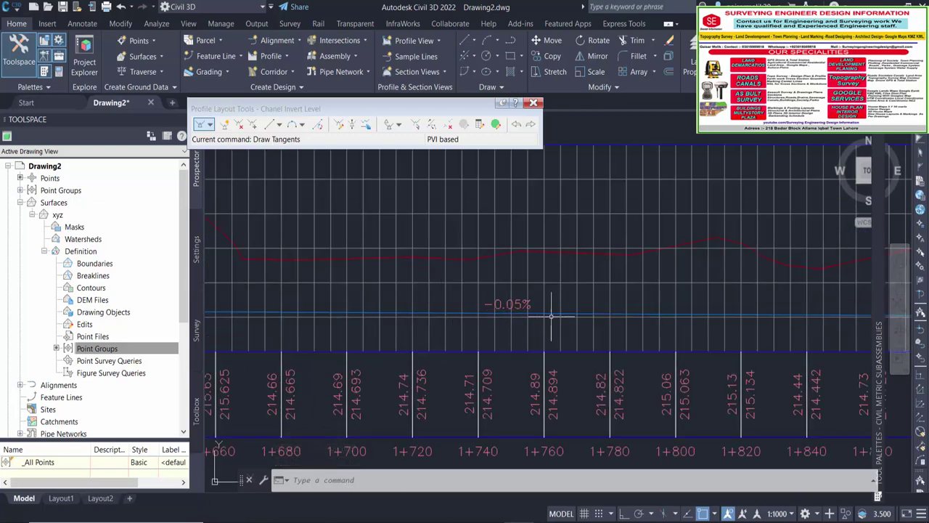
pyautogui.scroll(-6, 552, 317)
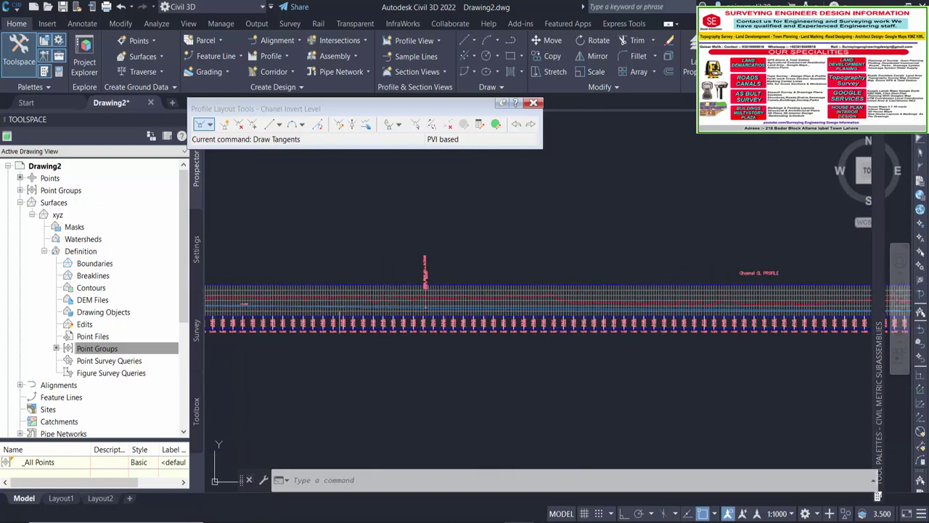
pyautogui.scroll(4, 494, 282)
pyautogui.scroll(3, 494, 282)
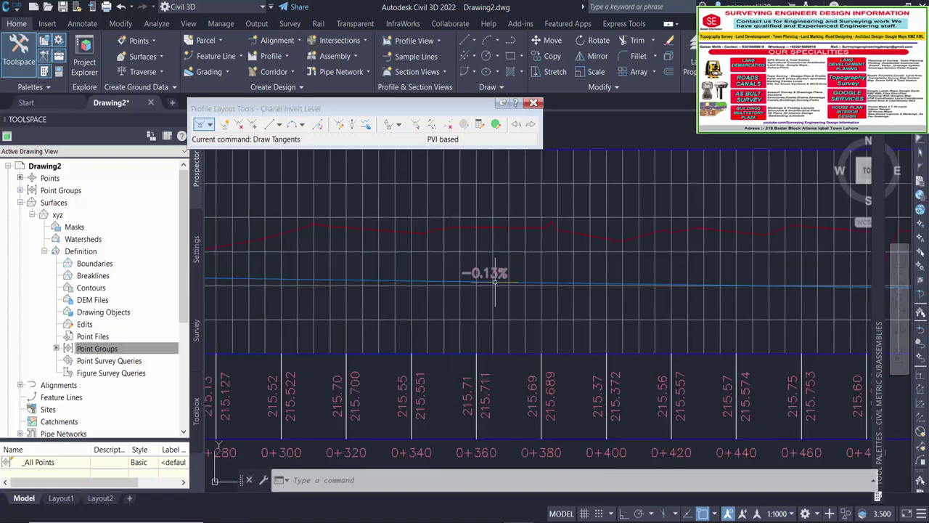
pyautogui.scroll(-5, 494, 283)
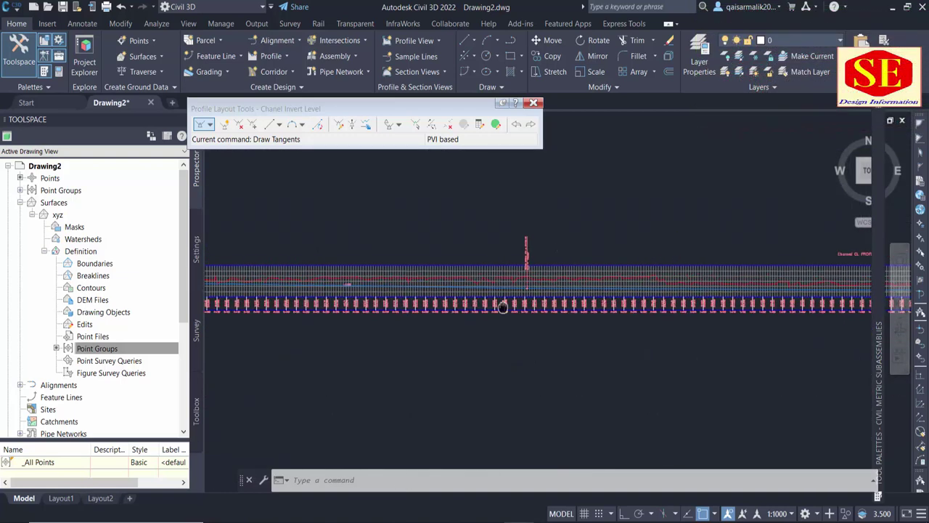
pyautogui.scroll(5, 502, 305)
# Raise the 0+720 grade break slightly so the first grade reads -0.12%
pyautogui.click(467, 279)
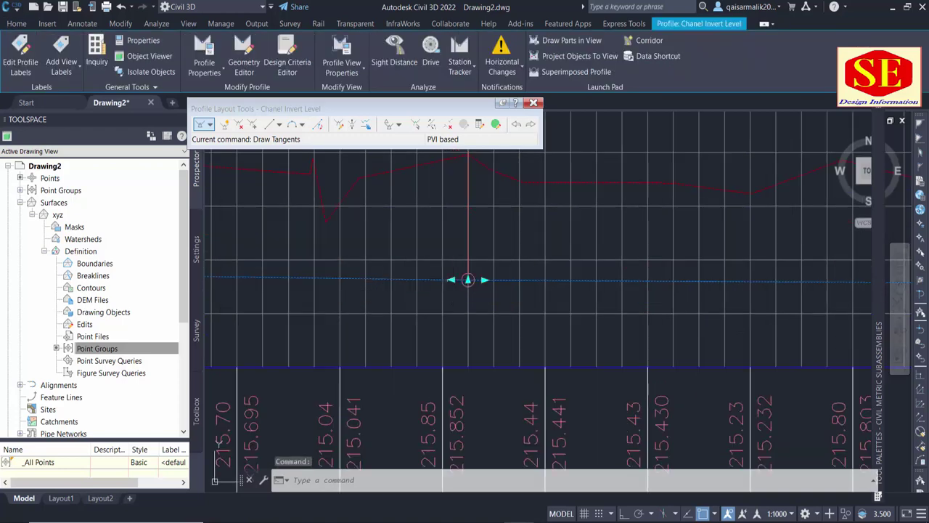
pyautogui.click(467, 278)
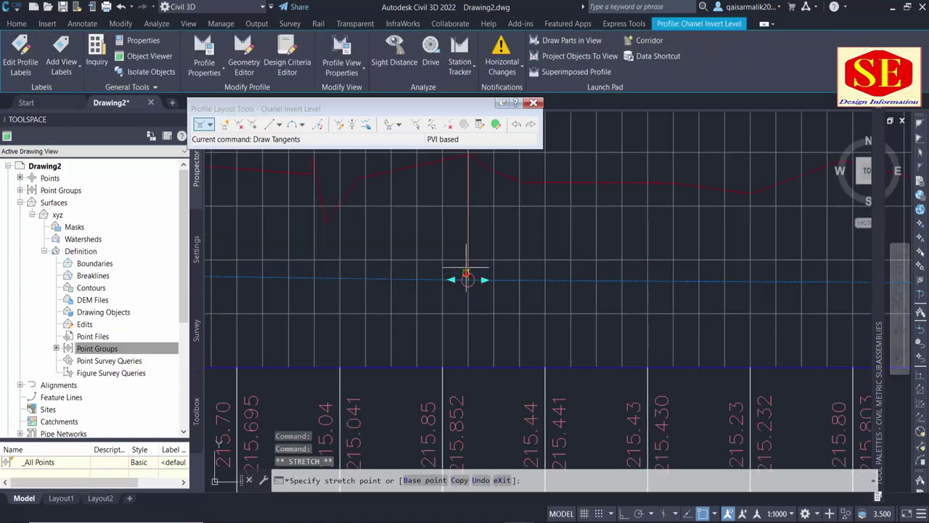
pyautogui.click(469, 273)
pyautogui.scroll(-5, 479, 285)
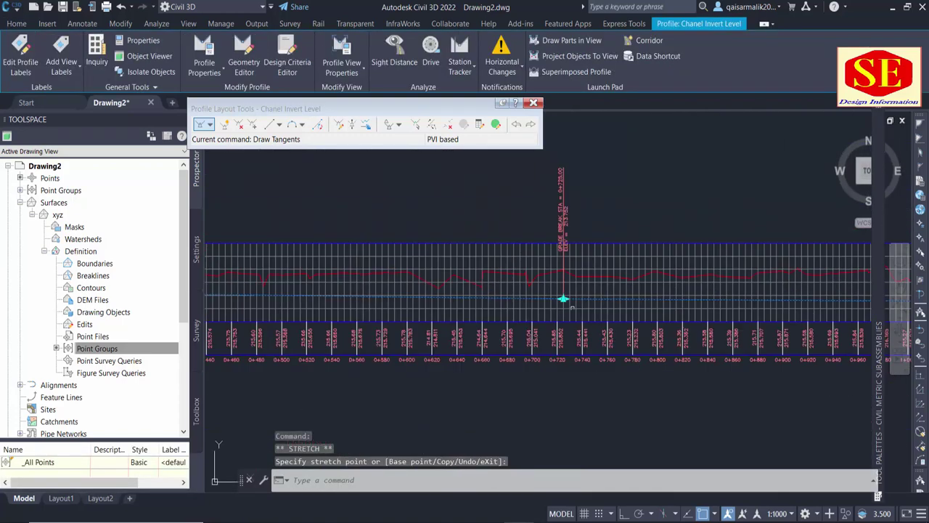
pyautogui.scroll(5, 290, 292)
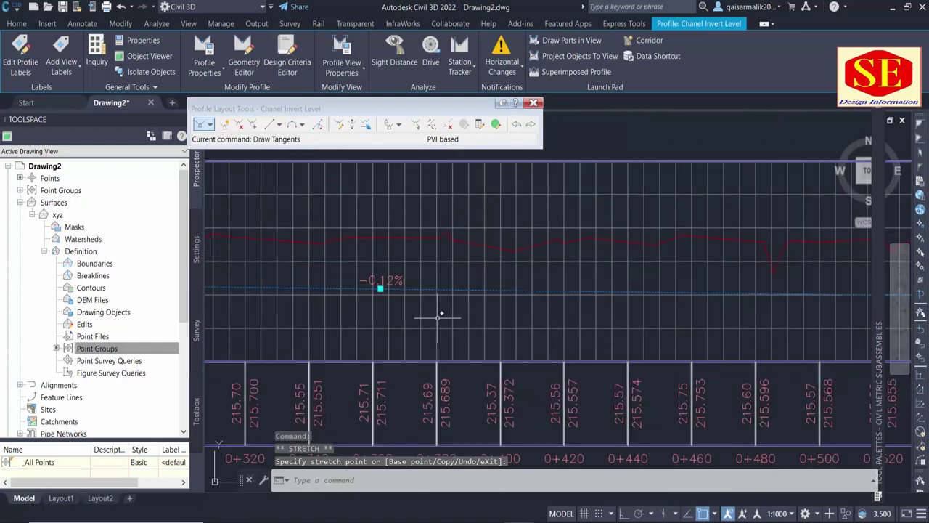
pyautogui.press('Escape')
pyautogui.scroll(-3, 436, 276)
pyautogui.scroll(-2, 467, 281)
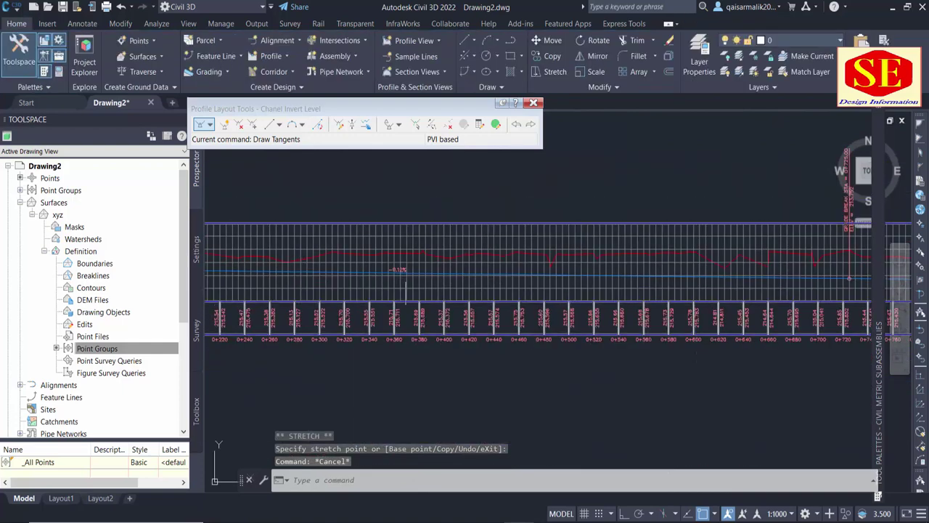
pyautogui.scroll(-2, 469, 290)
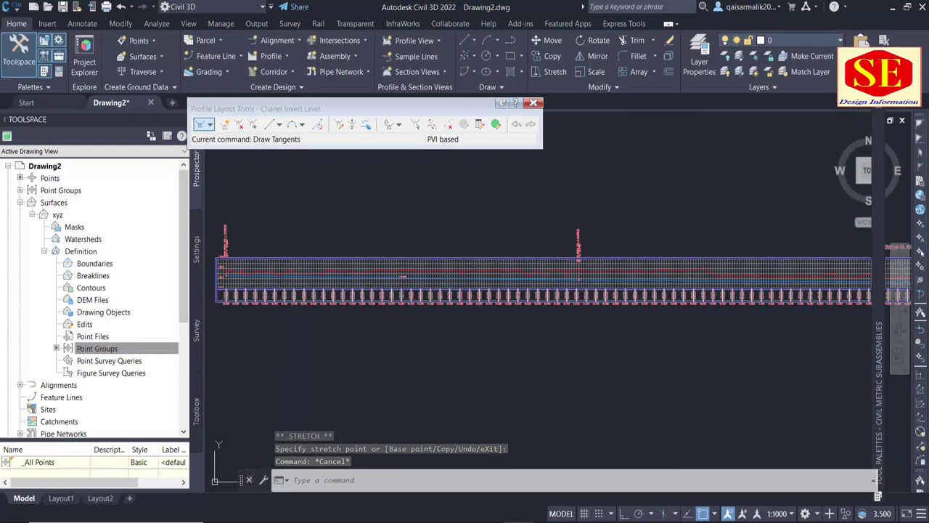
pyautogui.moveTo(657, 290)
pyautogui.mouseDown(button='middle')
pyautogui.moveTo(454, 292)
pyautogui.moveTo(603, 291)
pyautogui.mouseUp(button='middle')
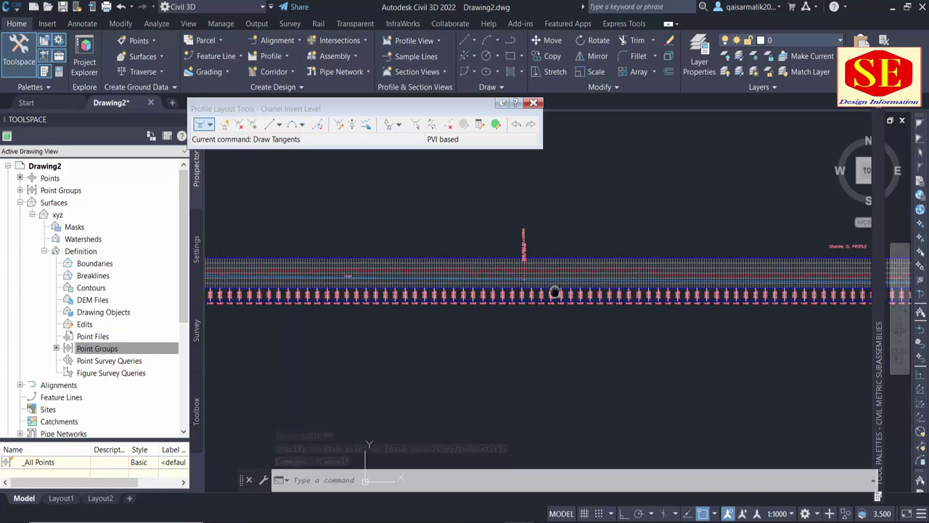
pyautogui.scroll(2, 501, 327)
pyautogui.scroll(1, 325, 296)
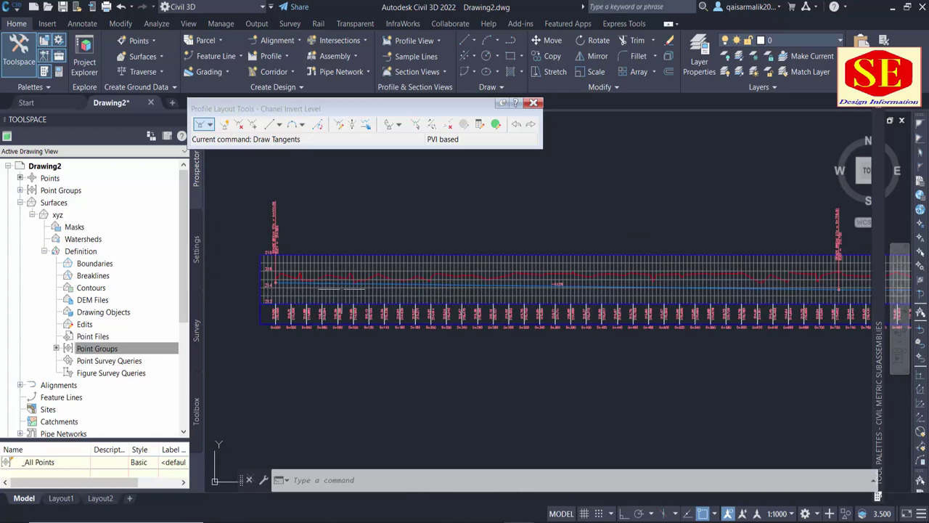
# Close the profile layout tools and pan to the upper part of the surface
pyautogui.click(532, 101)
pyautogui.scroll(-5, 591, 196)
pyautogui.scroll(2, 436, 167)
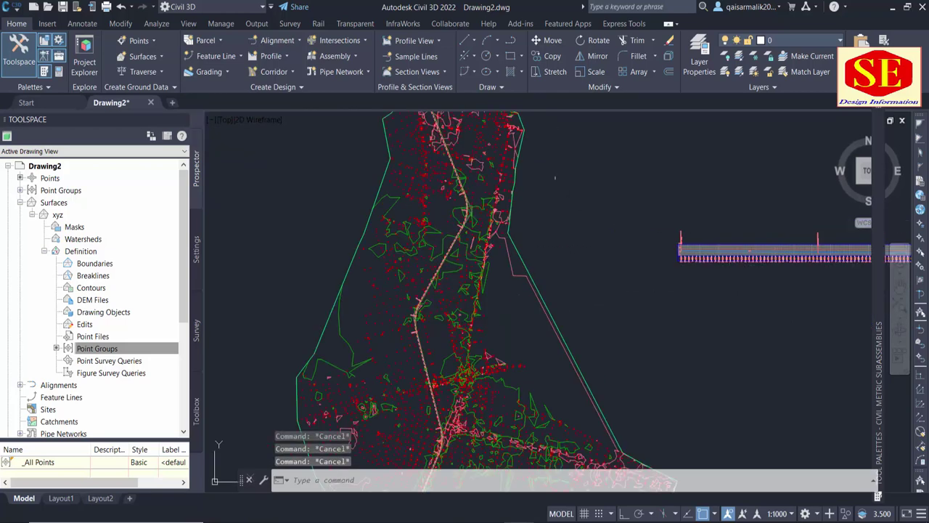
pyautogui.moveTo(436, 145); pyautogui.dragTo(426, 270, button='middle')
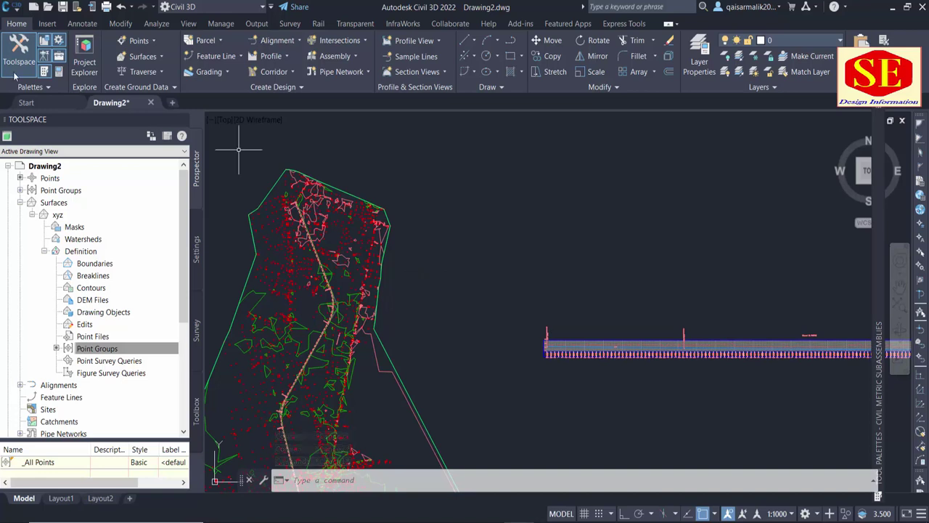
# Reopen the subassembly tool palettes and show the Trench Pipes set
pyautogui.click(42, 73)
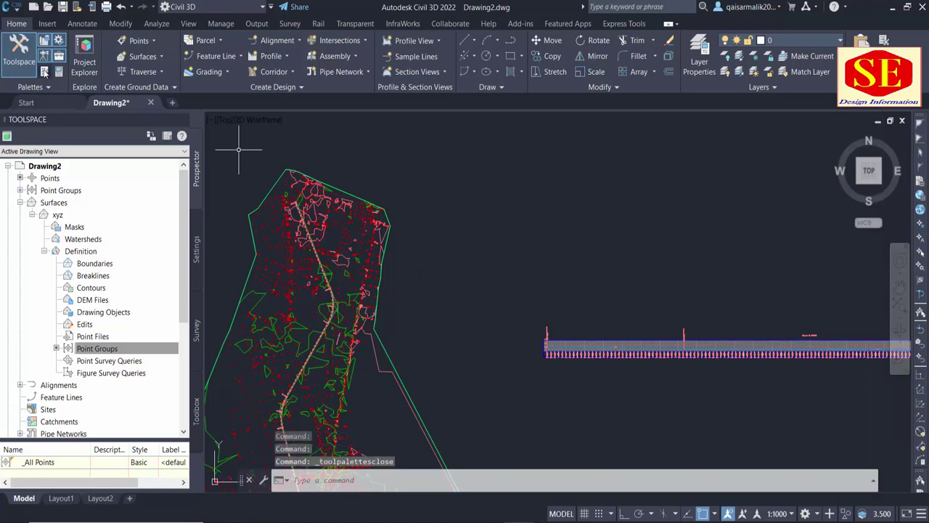
pyautogui.click(44, 71)
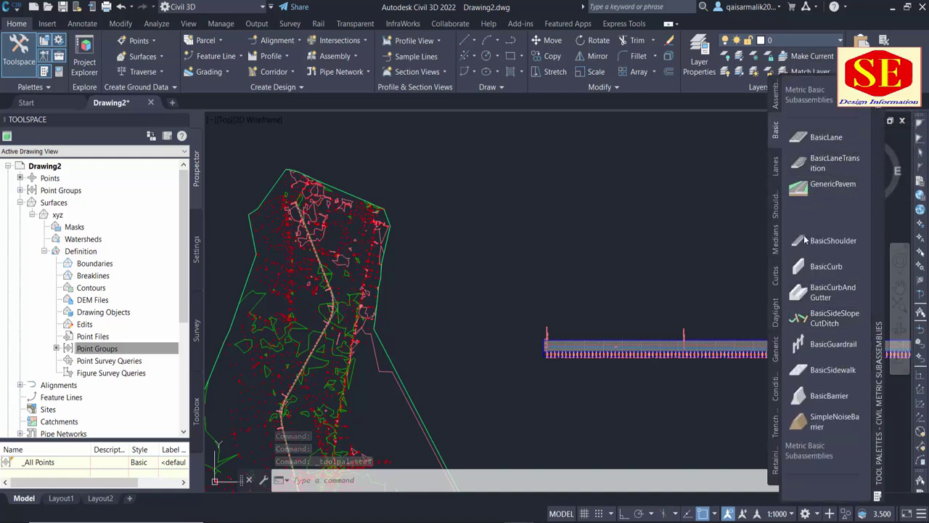
pyautogui.click(776, 326)
pyautogui.click(776, 387)
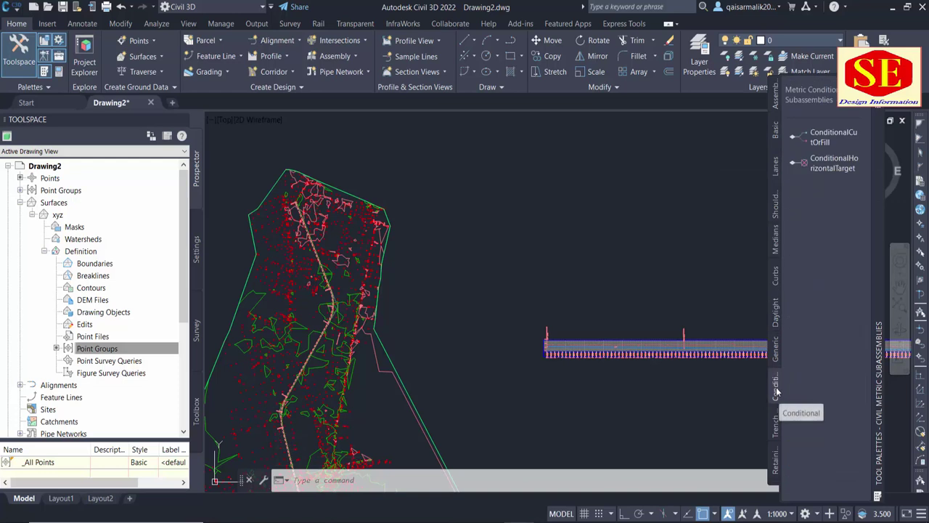
pyautogui.click(775, 427)
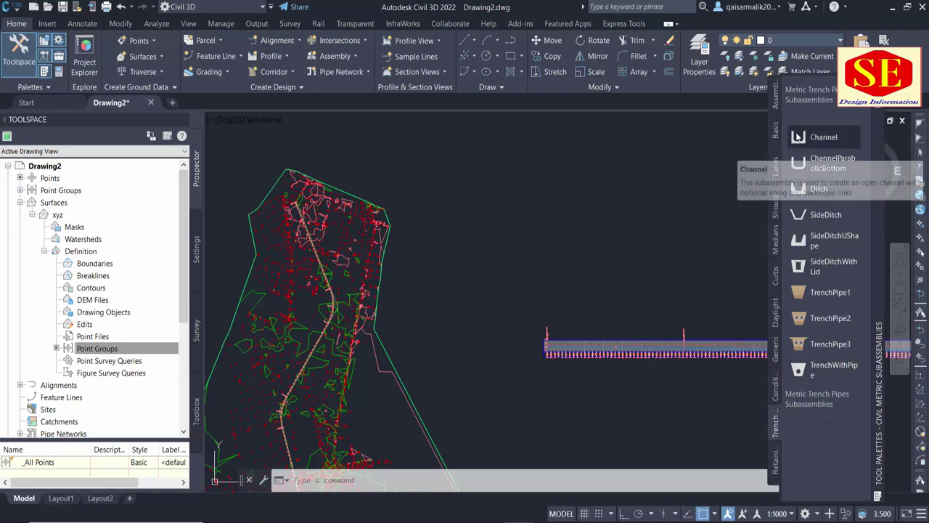
# Create a new assembly named ABC and place its baseline in the drawing
pyautogui.click(338, 62)
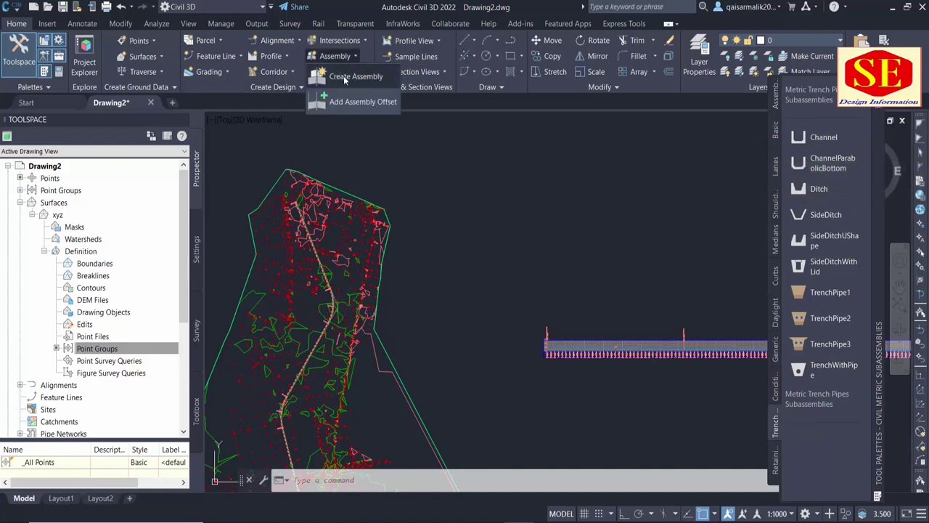
pyautogui.click(349, 77)
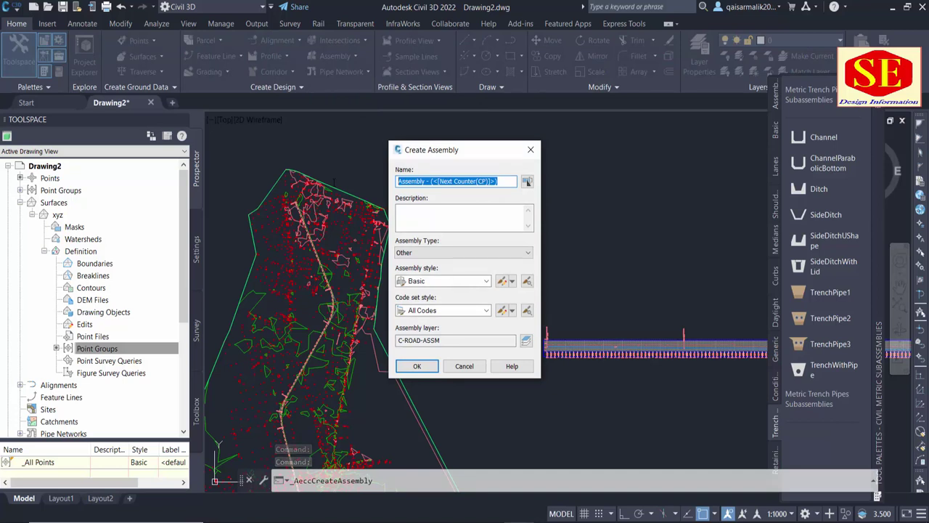
pyautogui.write('ABC')
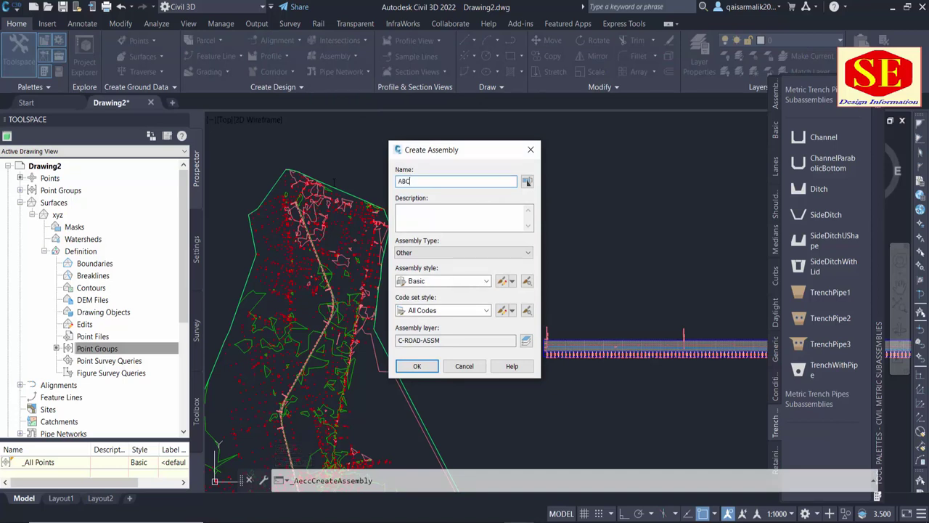
pyautogui.click(417, 366)
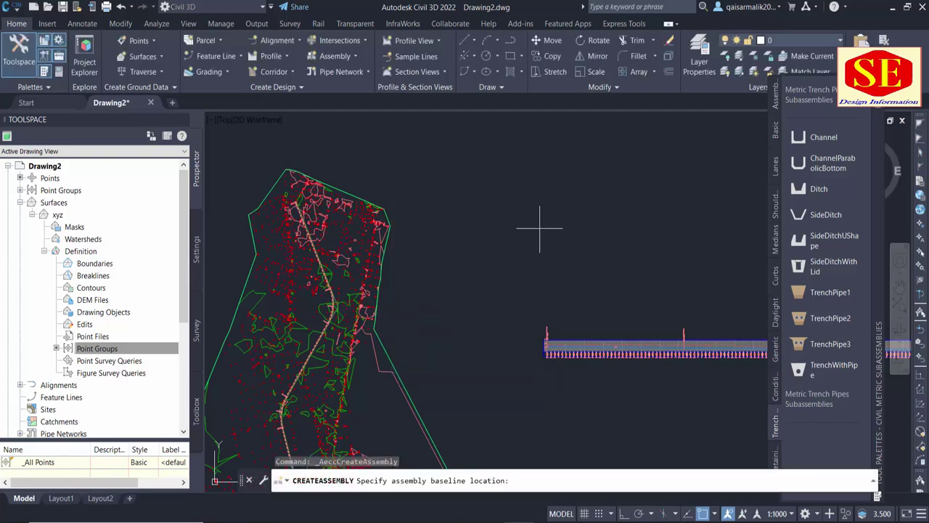
pyautogui.click(556, 302)
pyautogui.moveTo(620, 319)
pyautogui.mouseDown(button='middle')
pyautogui.moveTo(540, 305)
pyautogui.moveTo(502, 283)
pyautogui.mouseUp(button='middle')
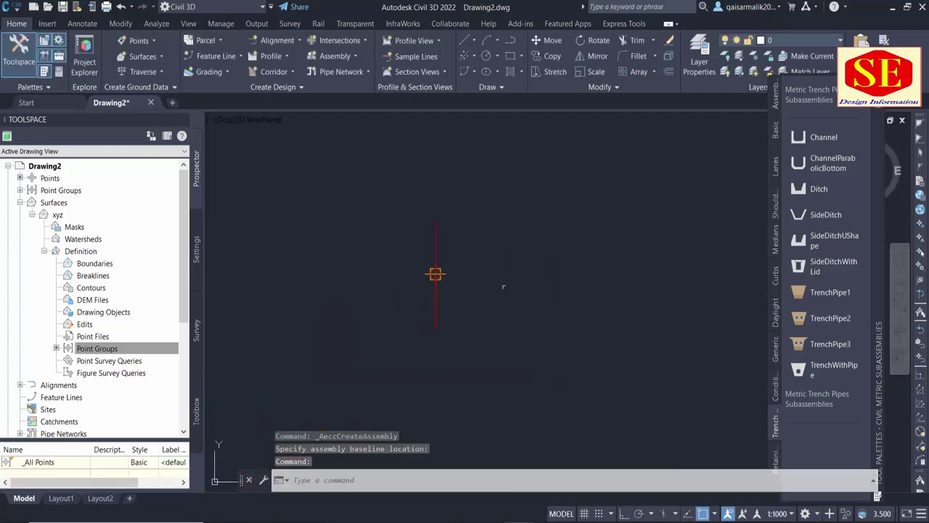
# Attach a Channel subassembly to the ABC baseline and open its properties
pyautogui.click(834, 141)
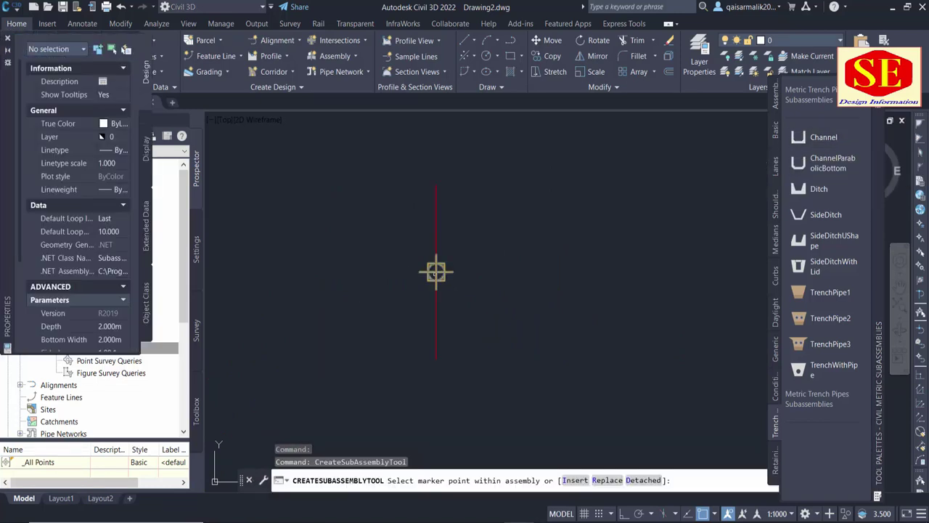
pyautogui.click(436, 272)
pyautogui.scroll(-4, 520, 292)
pyautogui.scroll(2, 520, 293)
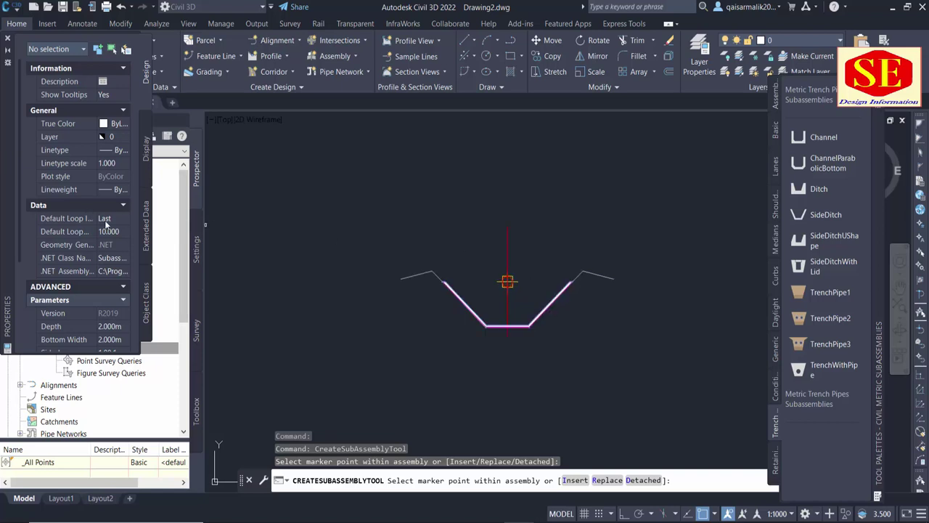
pyautogui.rightClick(466, 227)
pyautogui.click(488, 237)
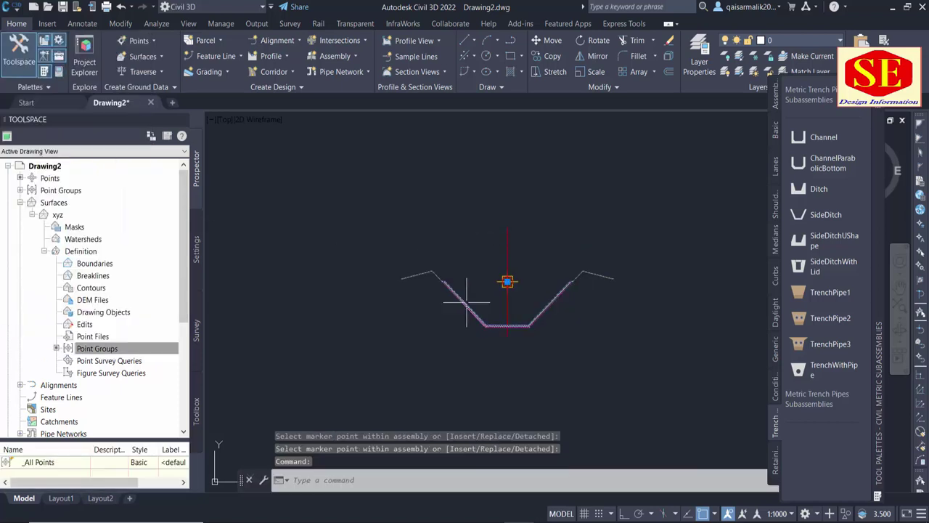
pyautogui.click(466, 303)
pyautogui.doubleClick(467, 304)
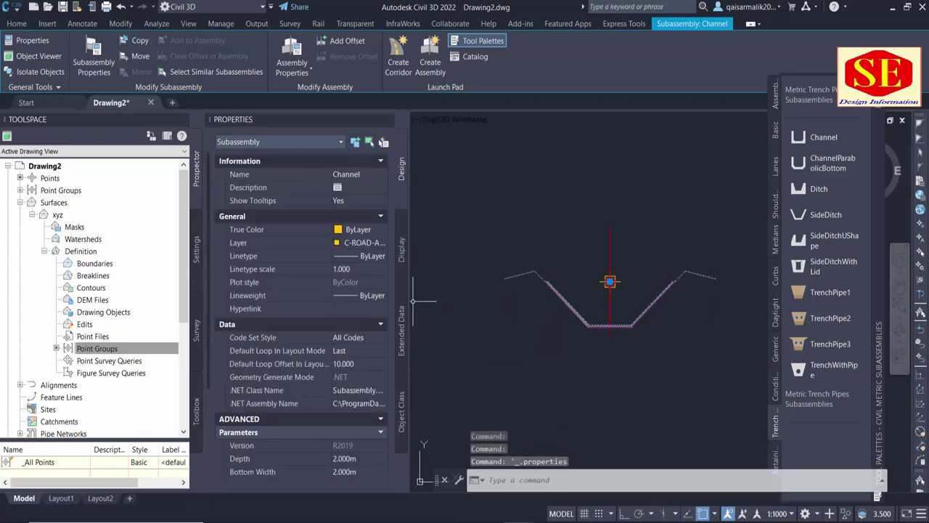
# Set the Channel depth to 5 m and the bottom width to 4 m
pyautogui.scroll(-3, 328, 260)
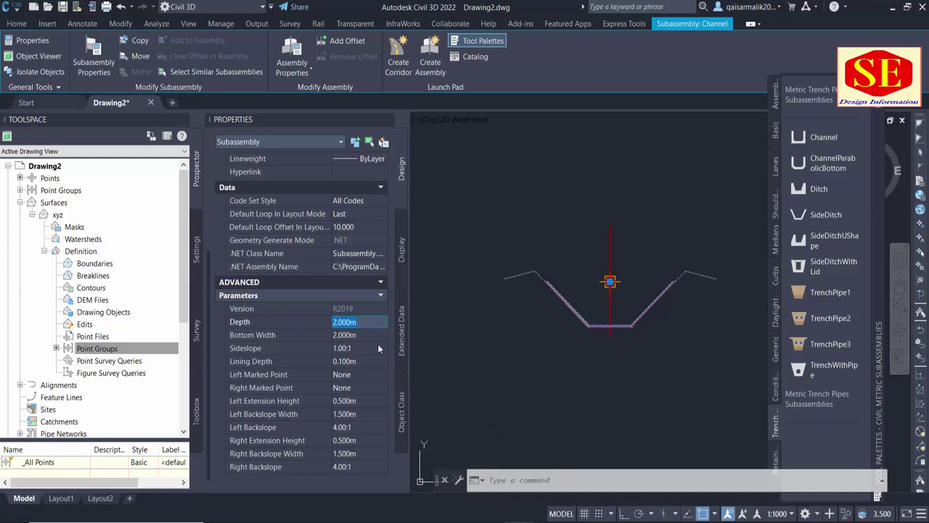
pyautogui.write('5')
pyautogui.click(357, 334)
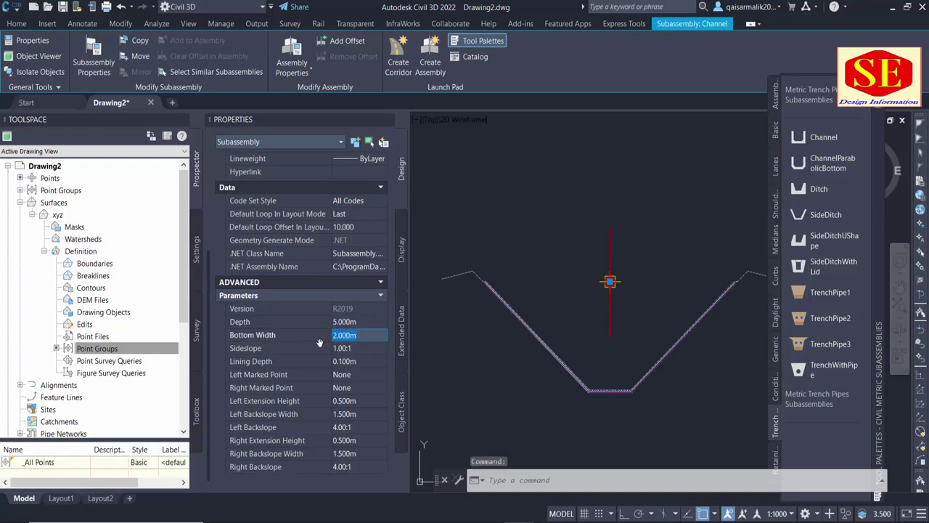
pyautogui.write('4')
pyautogui.click(357, 349)
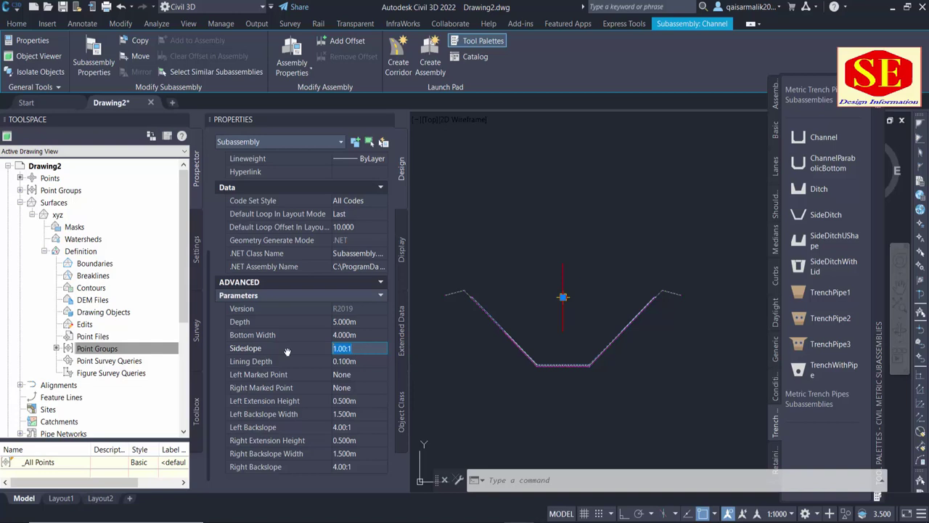
# Settle the channel side slope at 1.5:1 after briefly trying 2:1
pyautogui.write('1.5')
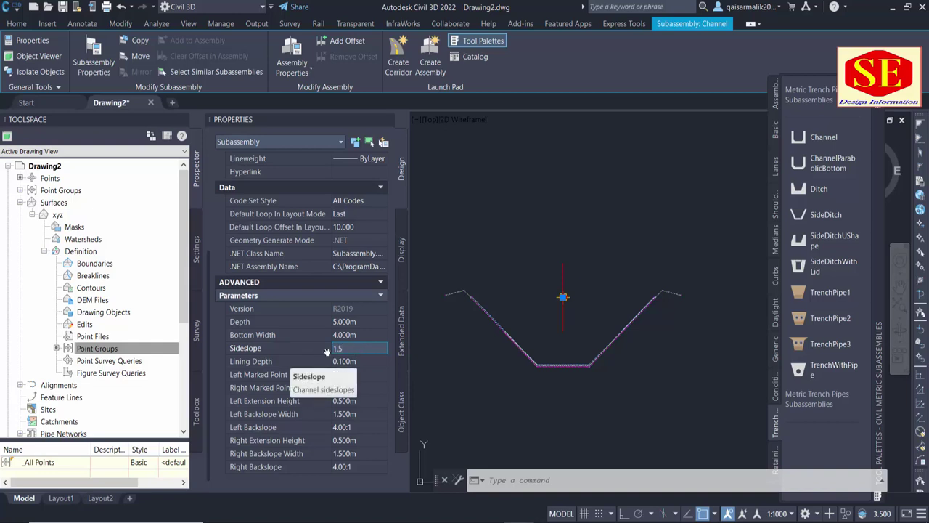
pyautogui.click(374, 359)
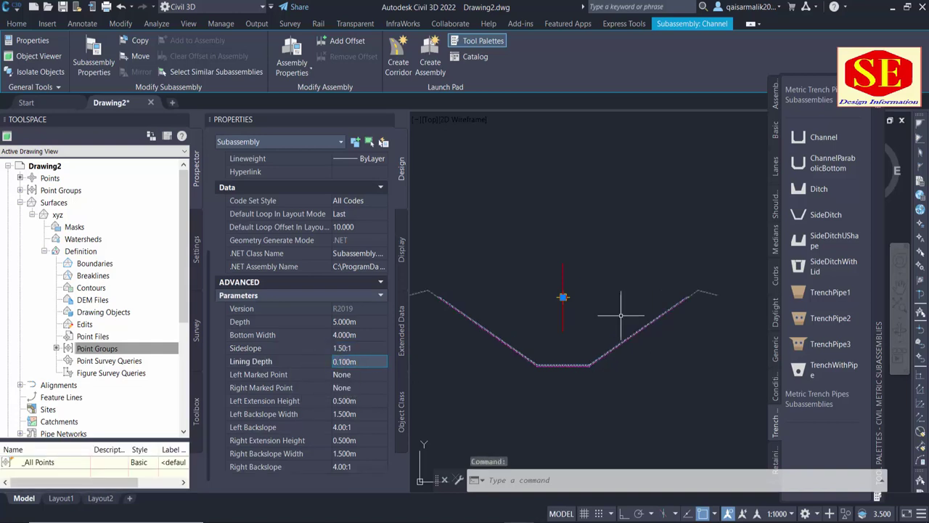
pyautogui.click(363, 349)
pyautogui.write('2')
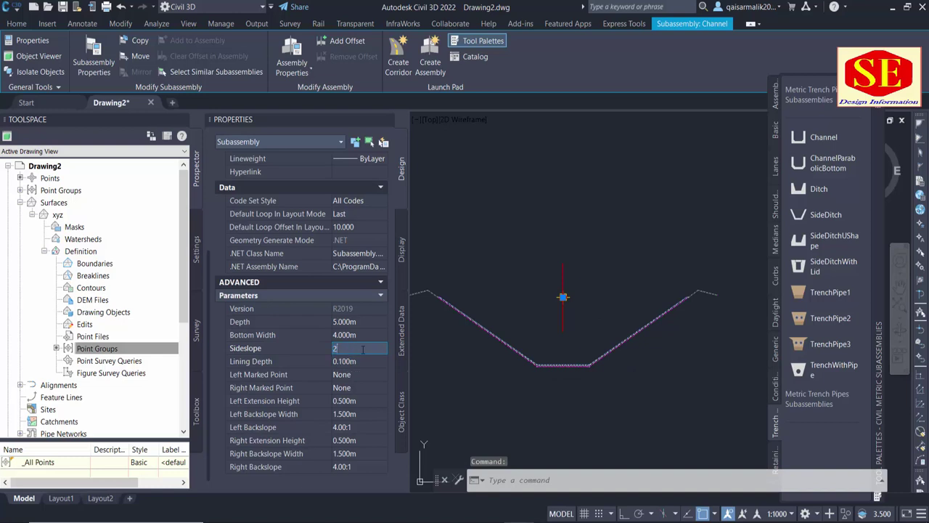
pyautogui.click(352, 364)
pyautogui.click(349, 348)
pyautogui.write('1.5')
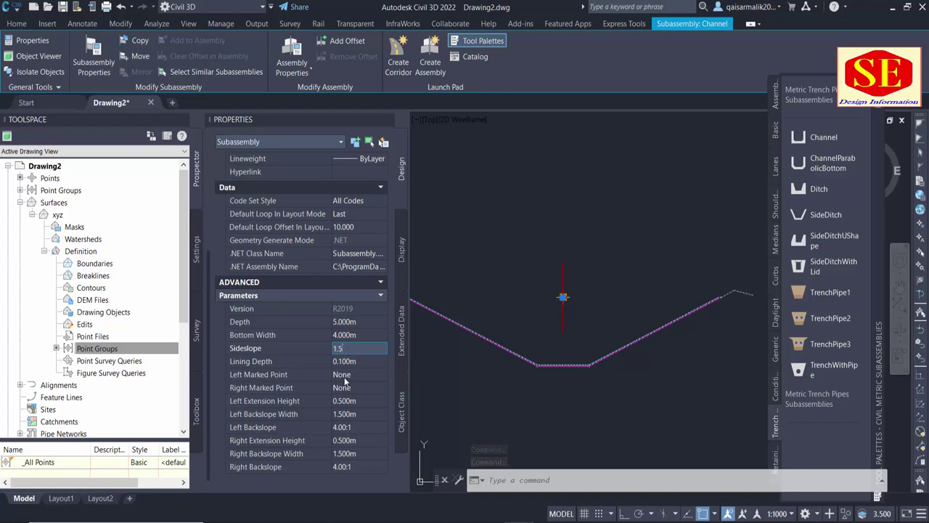
pyautogui.click(347, 363)
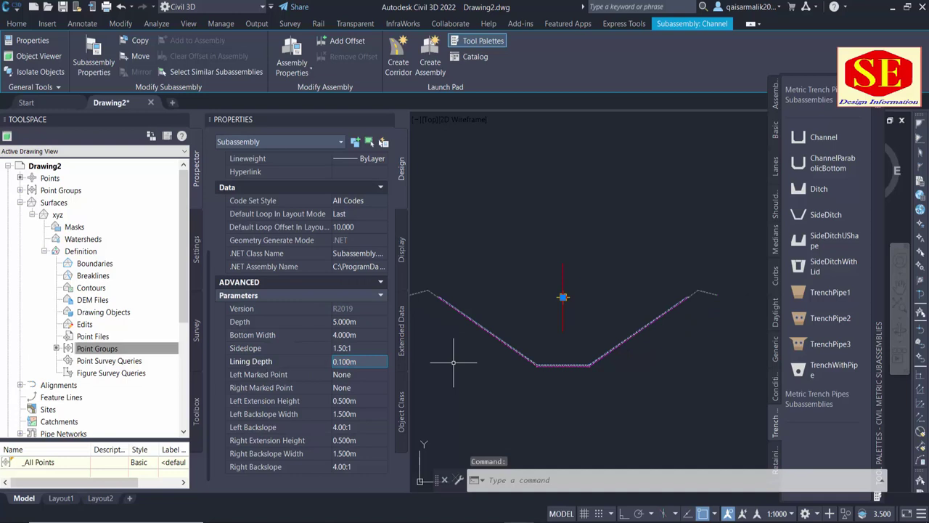
pyautogui.scroll(4, 468, 317)
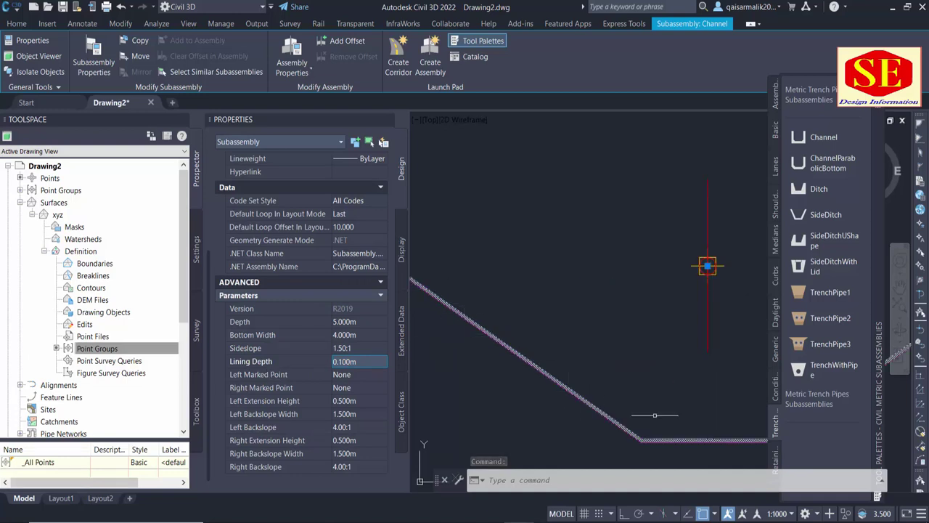
pyautogui.scroll(-4, 535, 356)
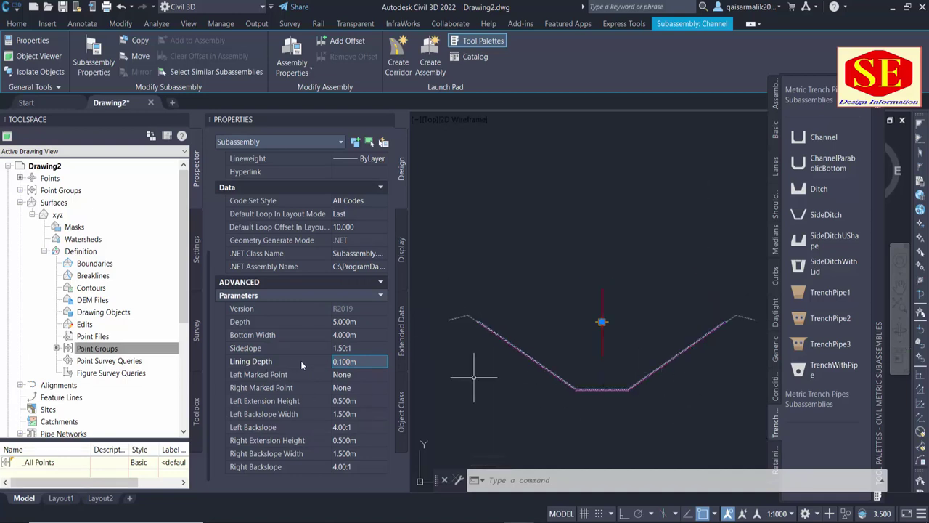
pyautogui.moveTo(363, 364); pyautogui.dragTo(291, 366)
# Set the channel lining depth to 0.2 m and the left extension height to 0
pyautogui.write('2')
pyautogui.click(370, 376)
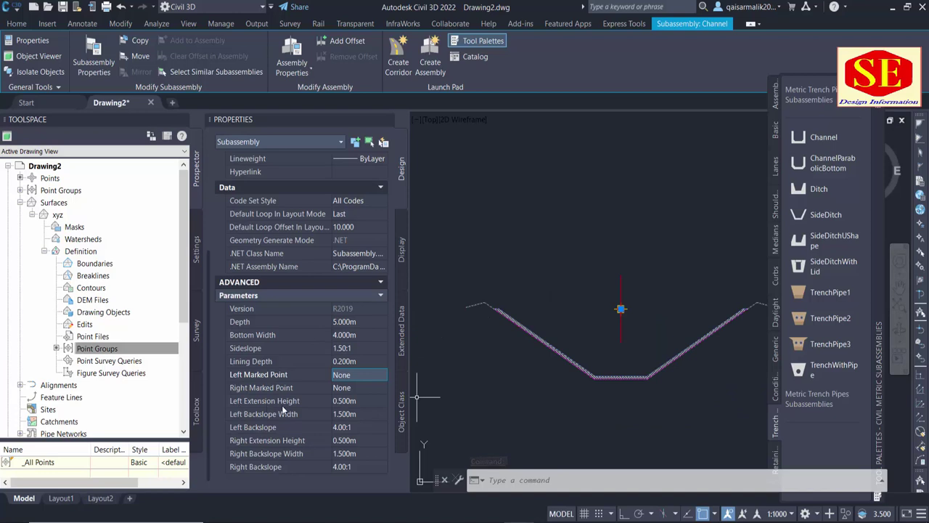
pyautogui.click(346, 401)
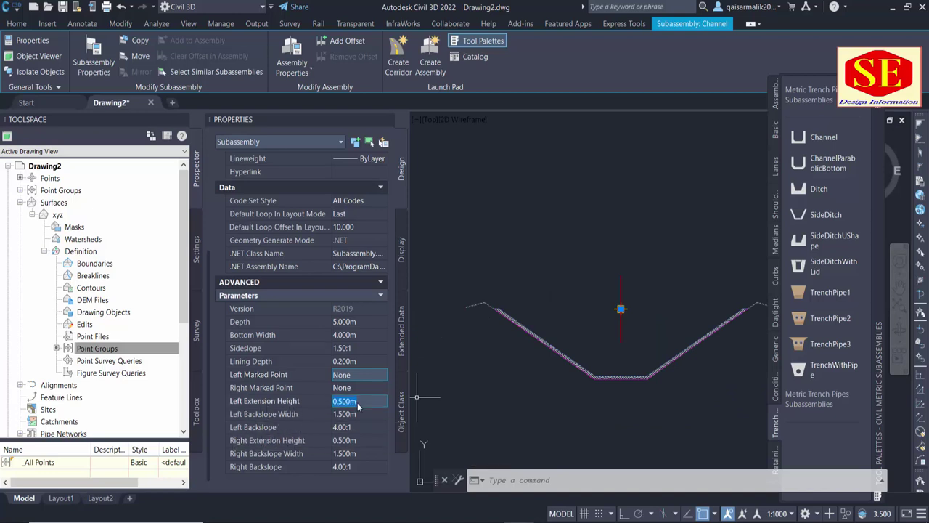
pyautogui.scroll(-2, 476, 317)
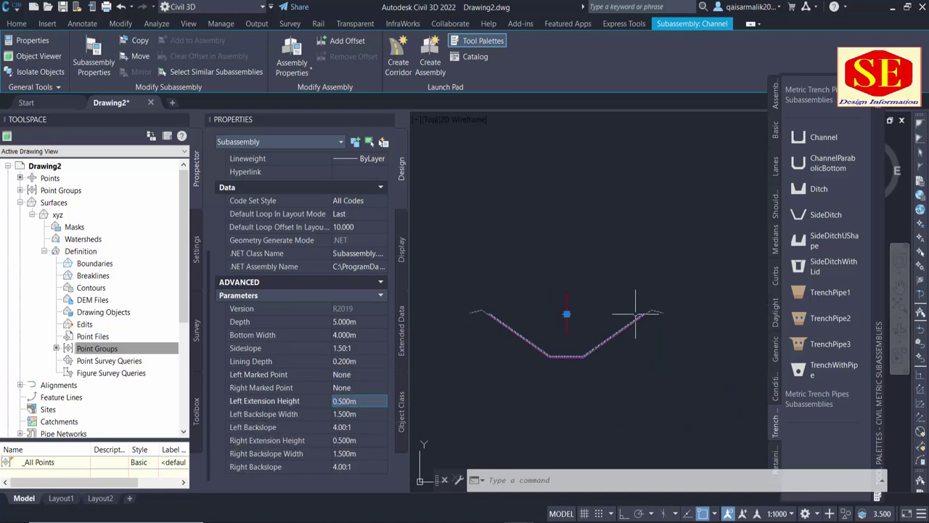
pyautogui.write('0')
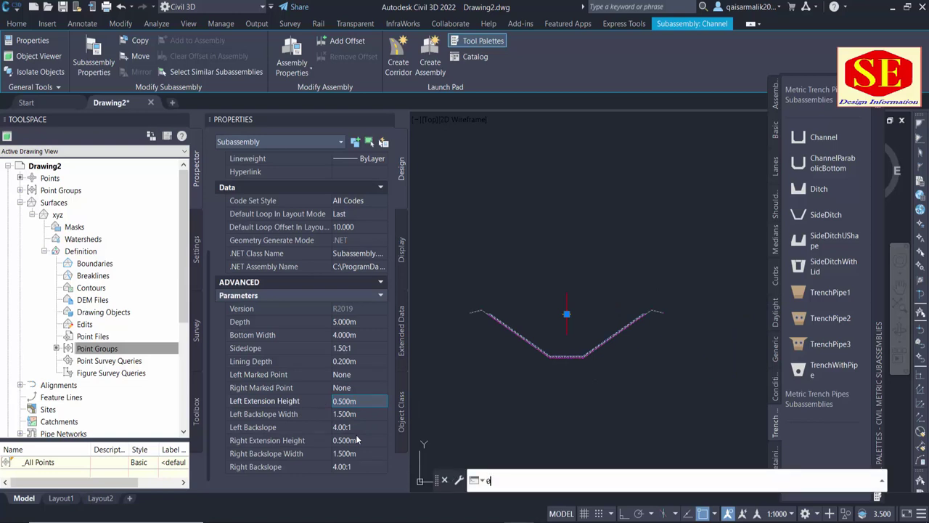
pyautogui.click(361, 400)
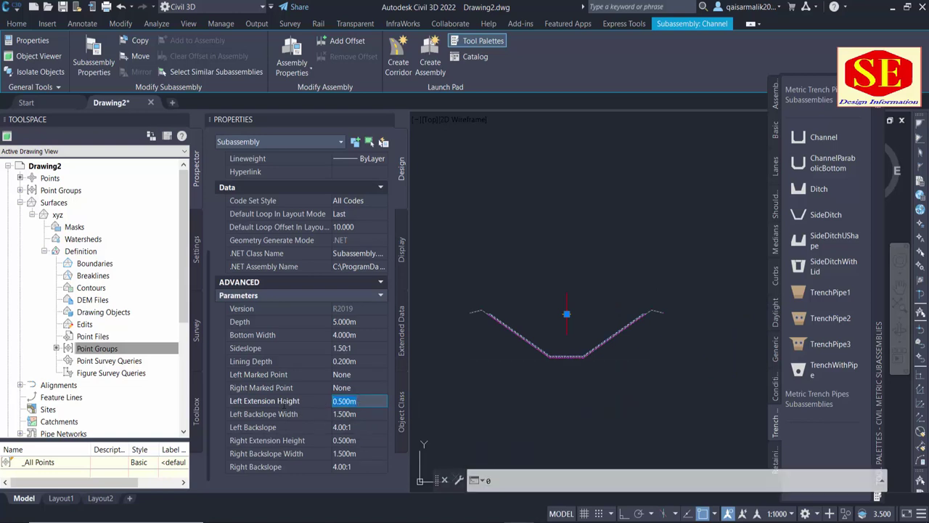
pyautogui.write('0')
pyautogui.click(362, 413)
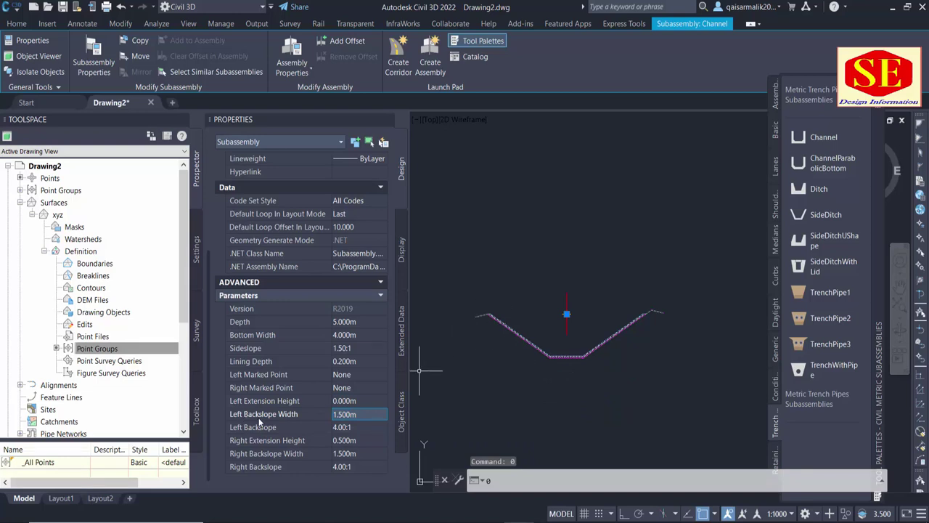
# Zero the left backslope width and the right extension height, backslope width and backslope
pyautogui.write('0')
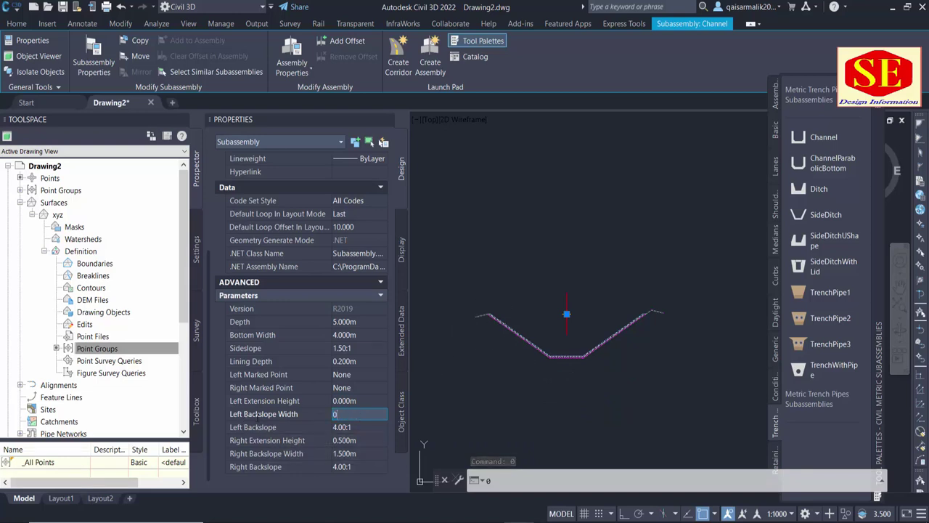
pyautogui.click(361, 427)
pyautogui.write('0')
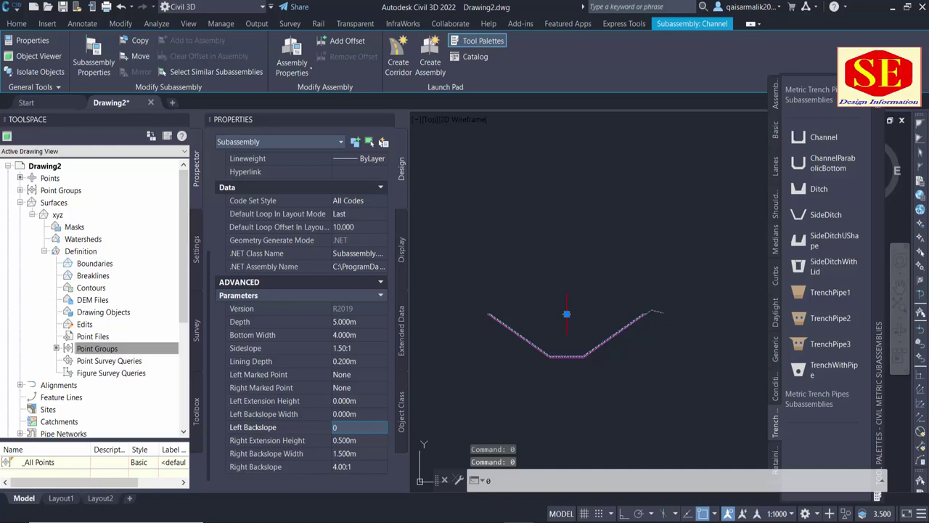
pyautogui.click(357, 440)
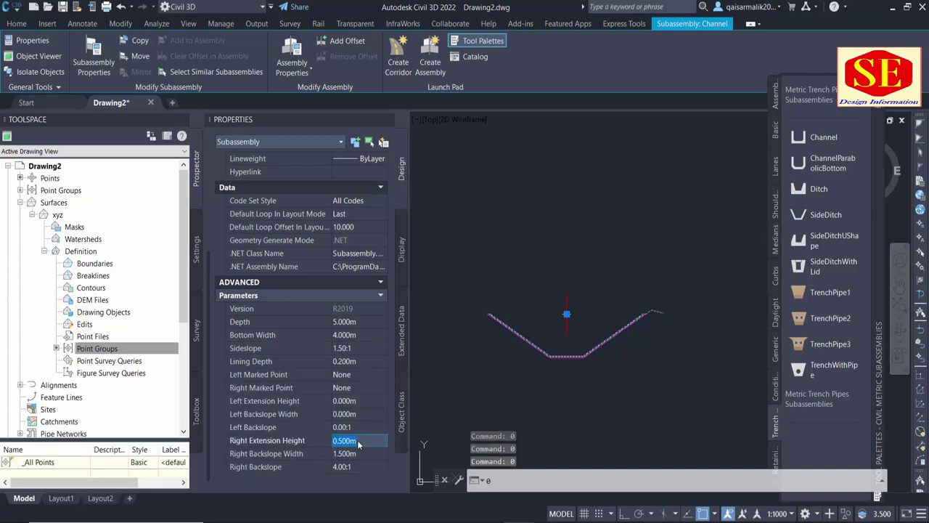
pyautogui.write('0')
pyautogui.click(354, 455)
pyautogui.write('0')
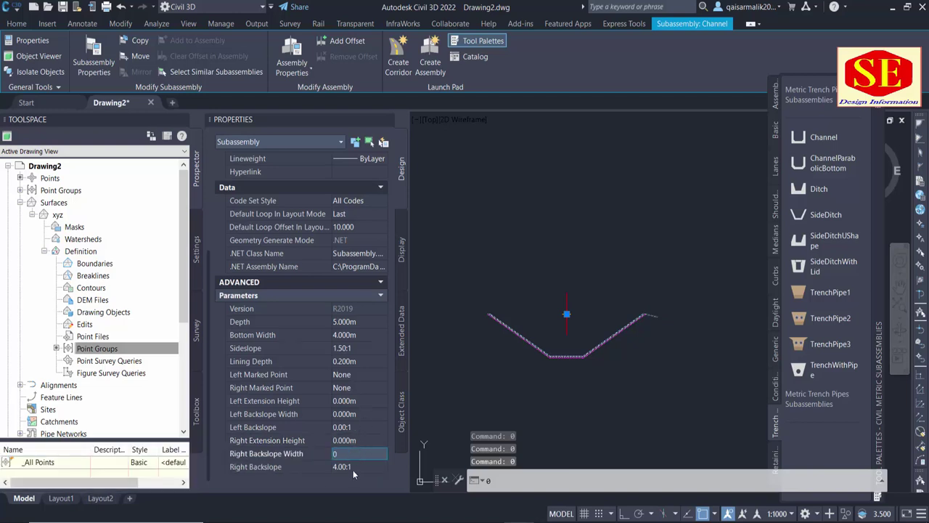
pyautogui.click(354, 470)
pyautogui.write('0')
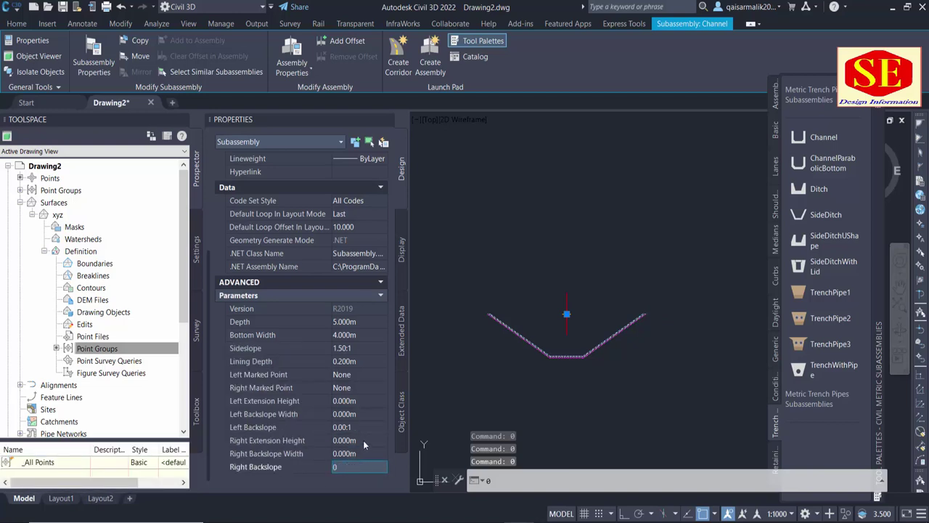
pyautogui.click(365, 440)
pyautogui.scroll(2, 614, 334)
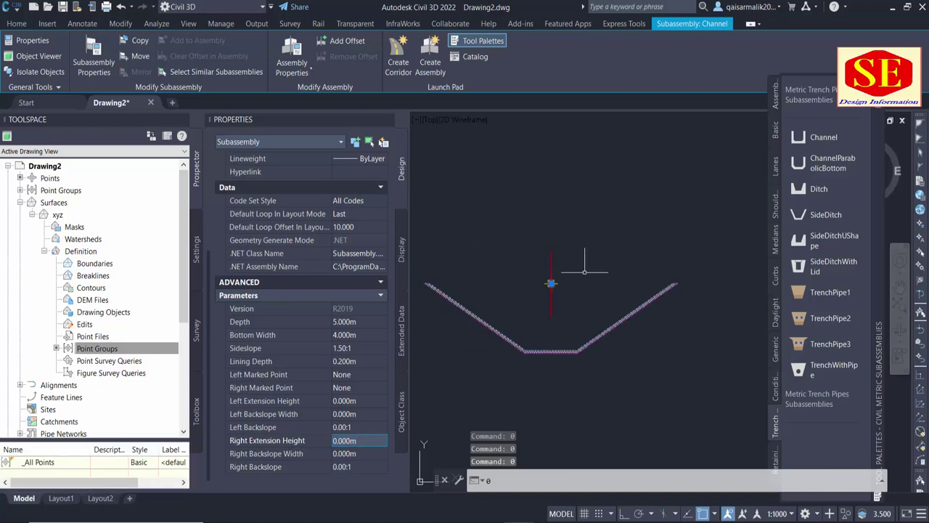
pyautogui.moveTo(584, 276); pyautogui.dragTo(590, 278, button='middle')
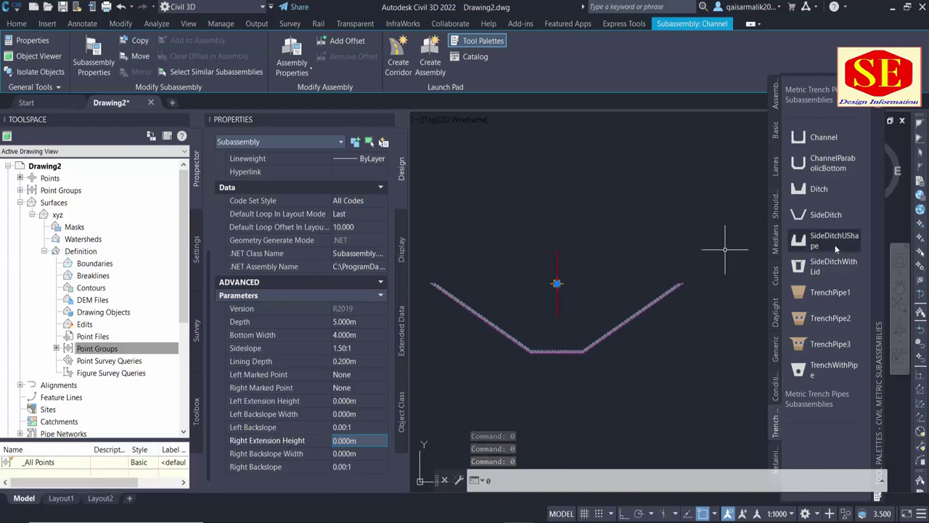
pyautogui.moveTo(614, 263); pyautogui.dragTo(571, 256, button='middle')
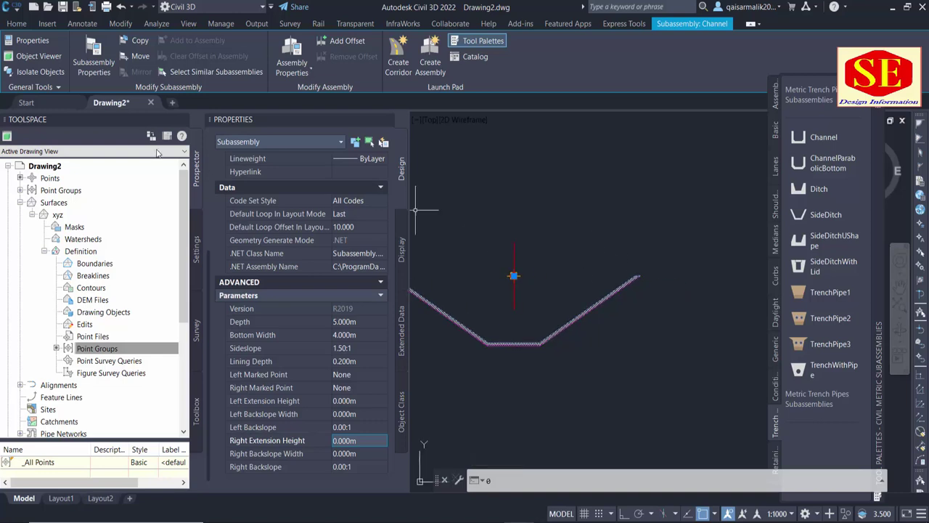
# Close the channel properties and show the Basic subassemblies, including BasicShoulder, on the palette
pyautogui.click(386, 121)
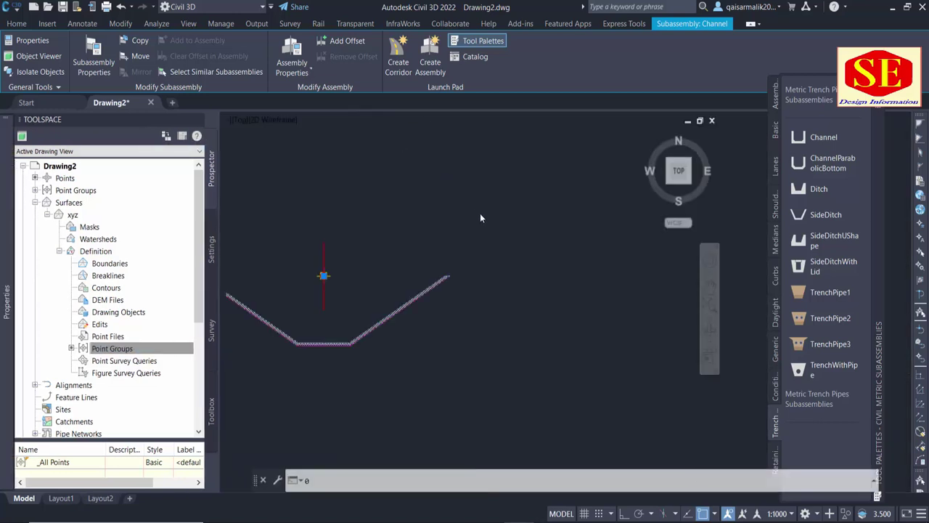
pyautogui.scroll(-2, 456, 270)
pyautogui.scroll(2, 504, 270)
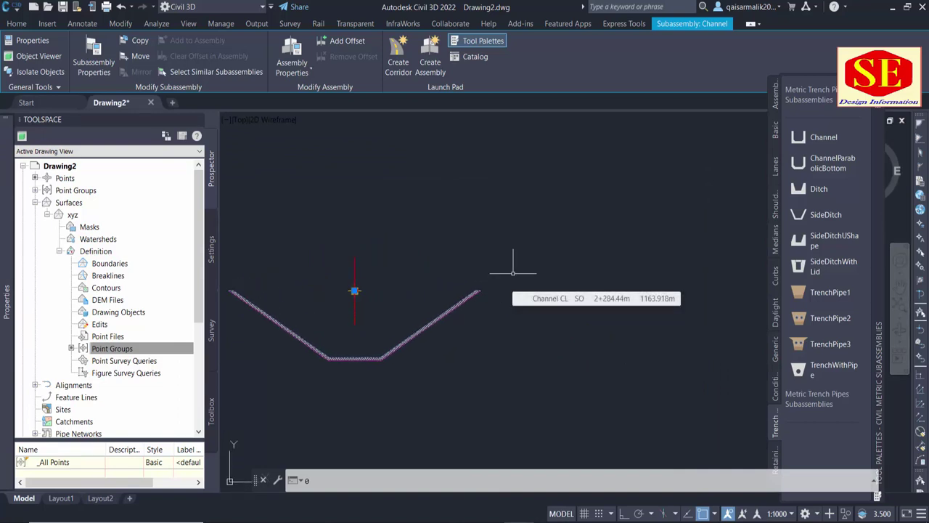
pyautogui.moveTo(401, 273); pyautogui.dragTo(447, 270, button='middle')
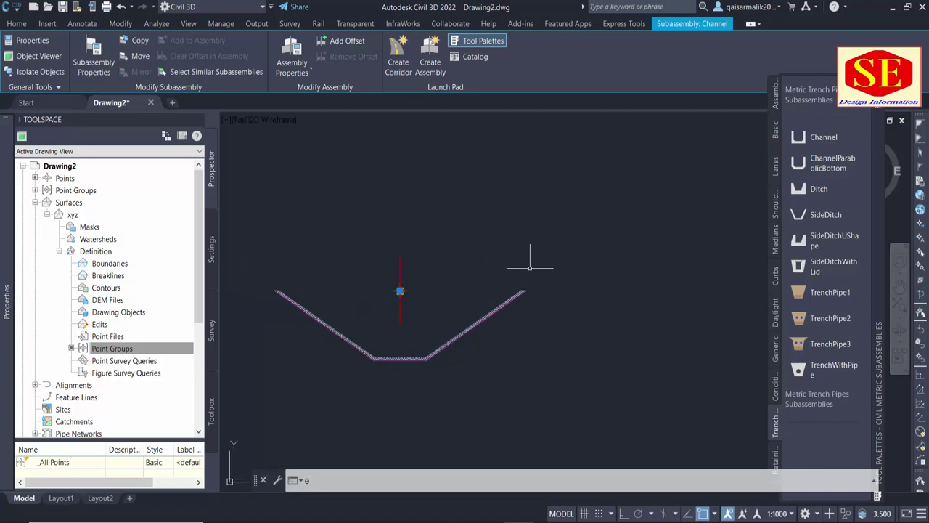
pyautogui.moveTo(557, 274); pyautogui.dragTo(478, 268, button='middle')
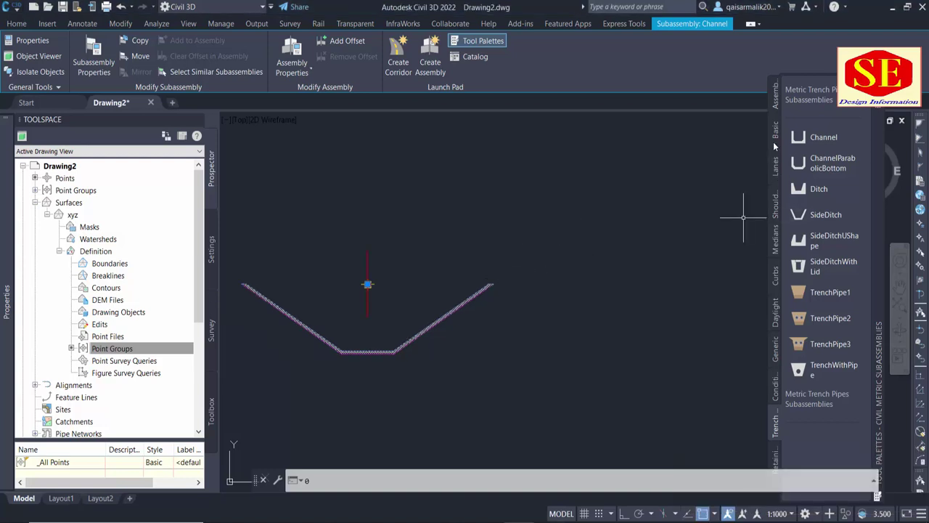
pyautogui.click(774, 173)
pyautogui.click(775, 211)
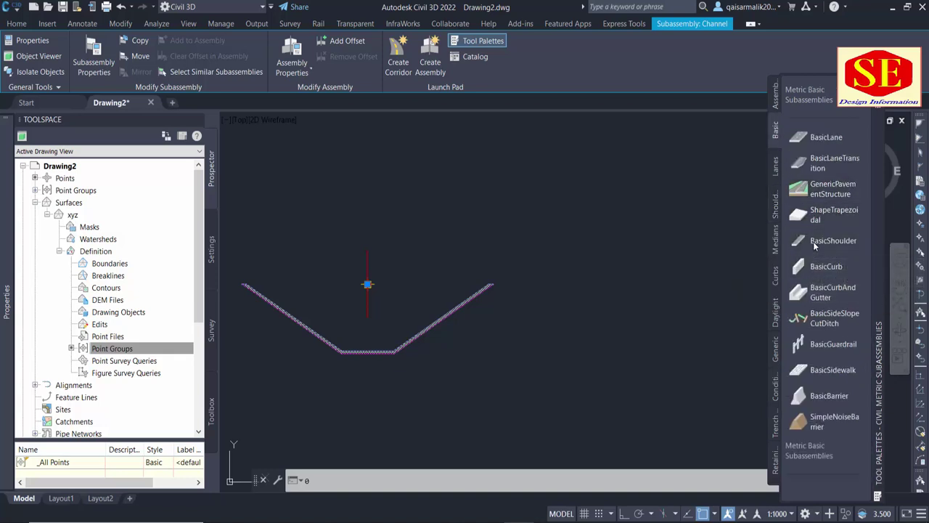
# Attach a BasicShoulder at the top of the channel's right side slope
pyautogui.click(814, 241)
pyautogui.click(825, 242)
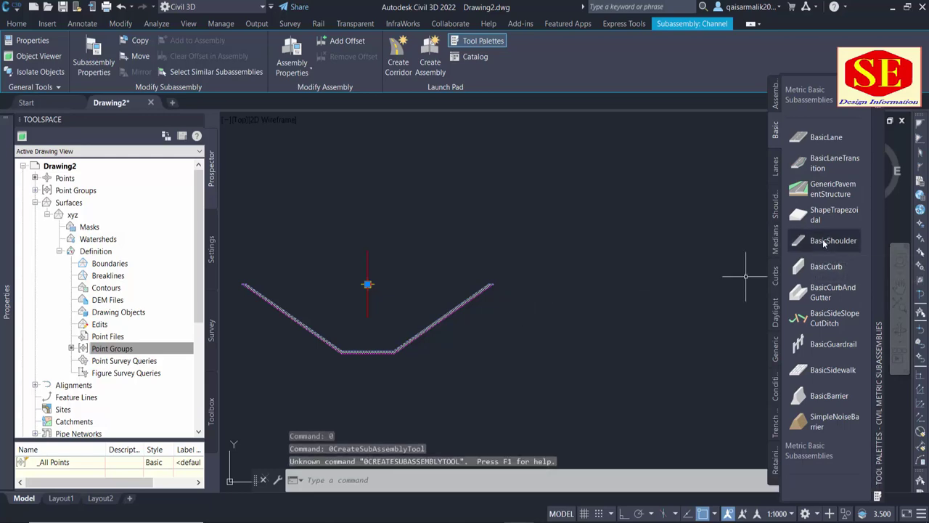
pyautogui.click(419, 274)
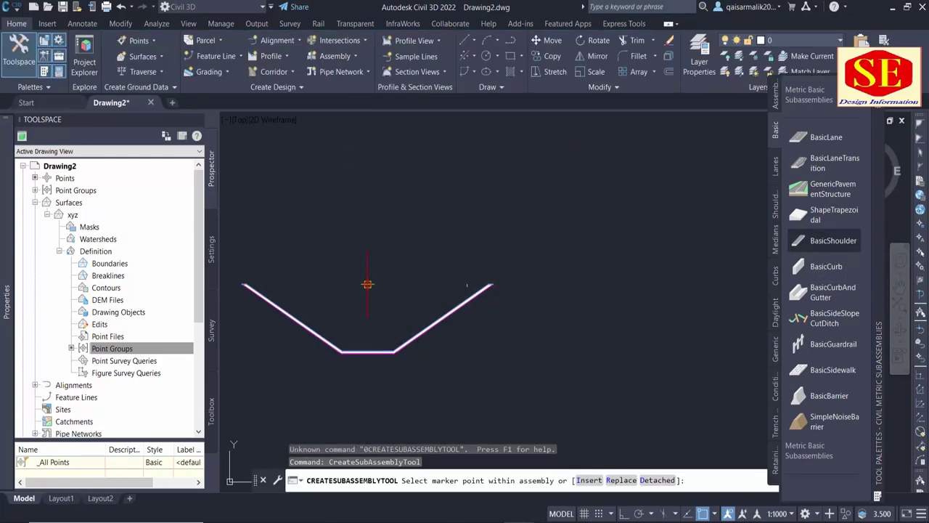
pyautogui.scroll(3, 369, 284)
pyautogui.scroll(3, 509, 269)
pyautogui.click(502, 253)
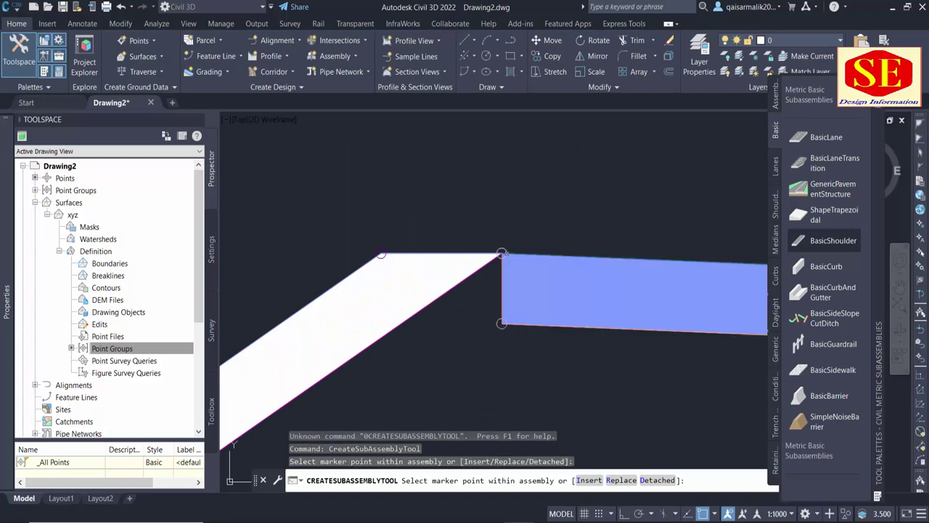
pyautogui.scroll(-5, 524, 335)
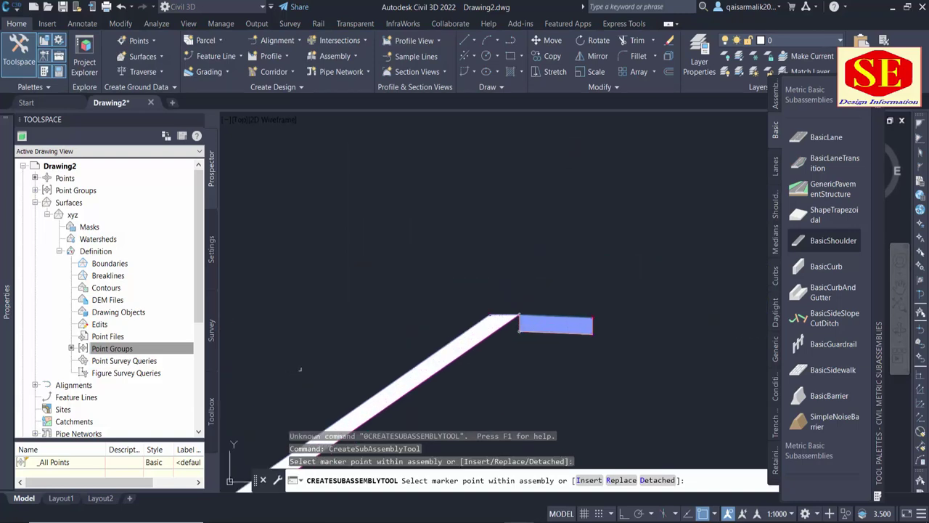
pyautogui.rightClick(415, 258)
pyautogui.click(436, 266)
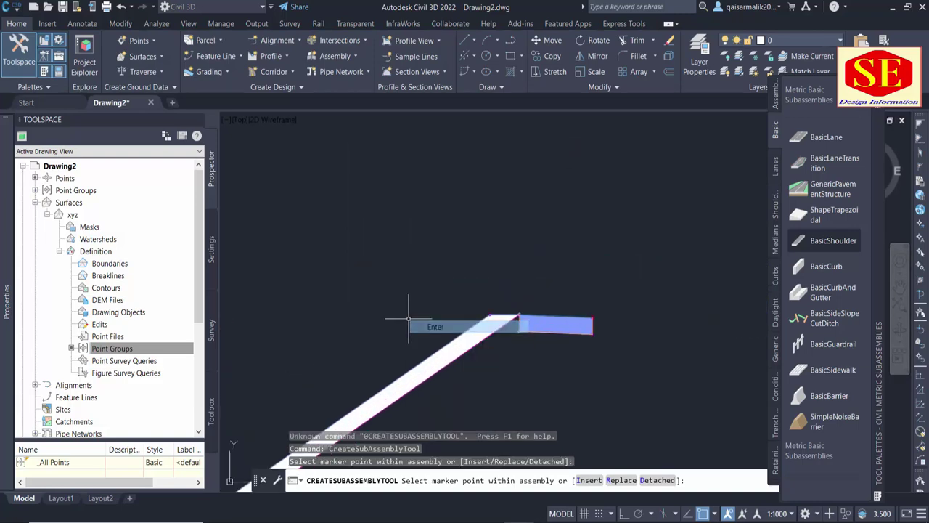
# Set the new shoulder's Width to 4 in its properties
pyautogui.doubleClick(539, 335)
pyautogui.scroll(-1, 114, 278)
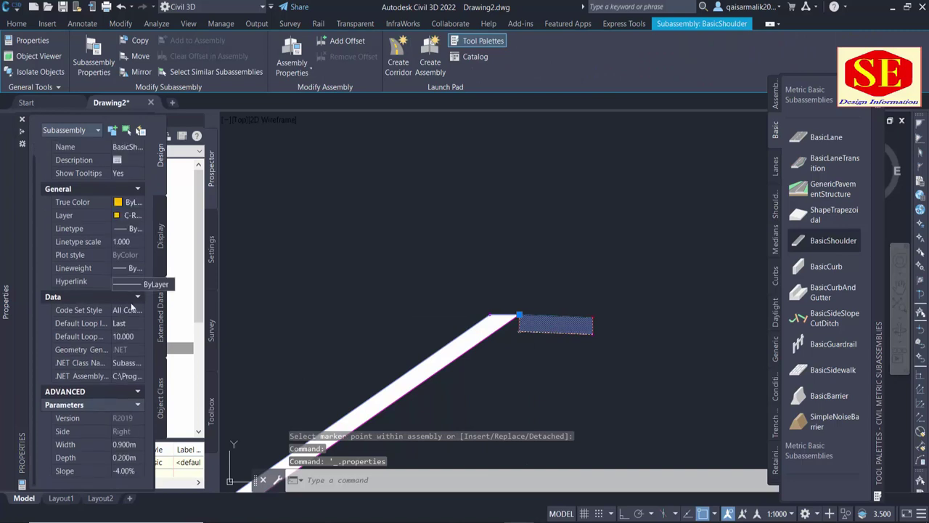
pyautogui.click(123, 444)
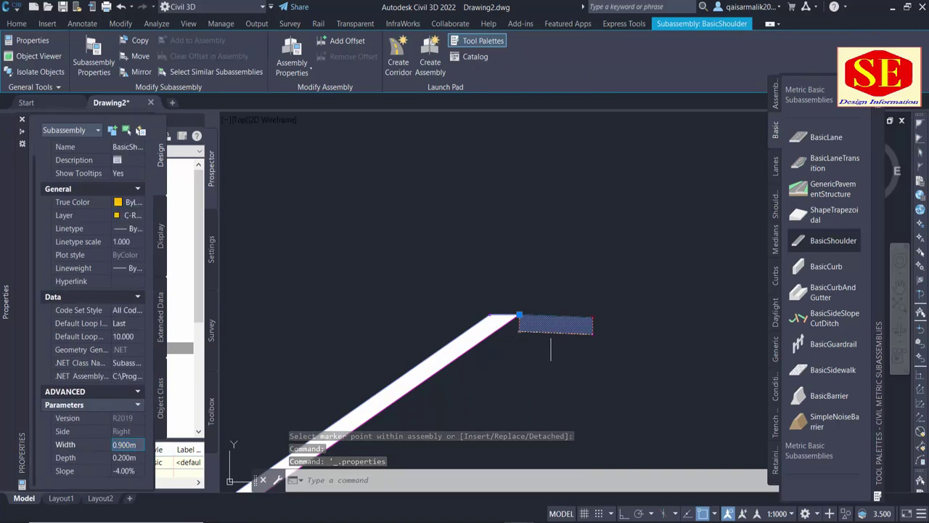
pyautogui.click(138, 444)
pyautogui.moveTo(139, 444); pyautogui.dragTo(75, 451)
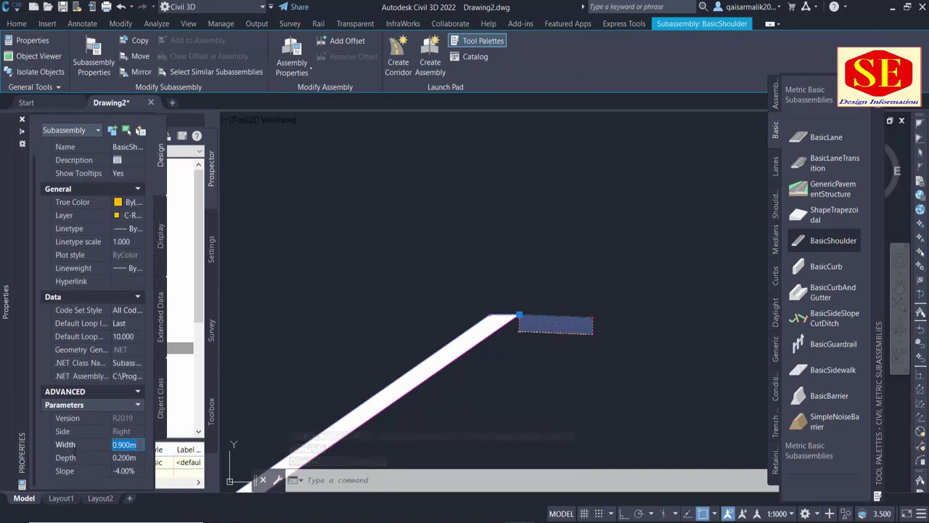
pyautogui.write('4')
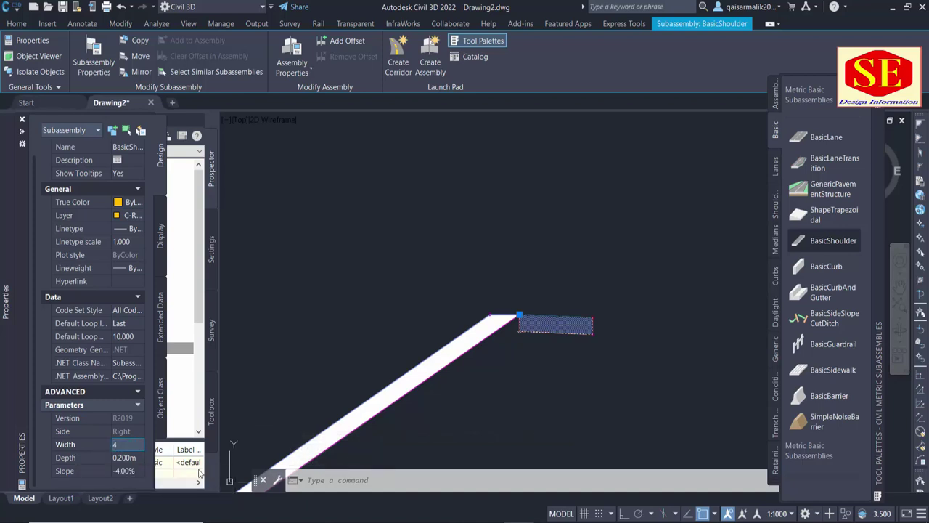
pyautogui.press('Return')
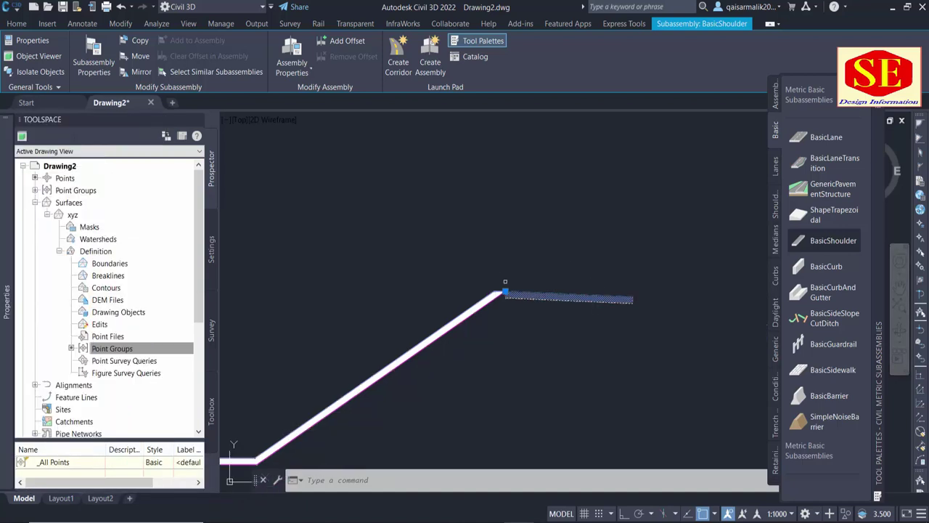
# Pan and zoom the view to inspect the shoulder's outer end
pyautogui.scroll(-2, 570, 264)
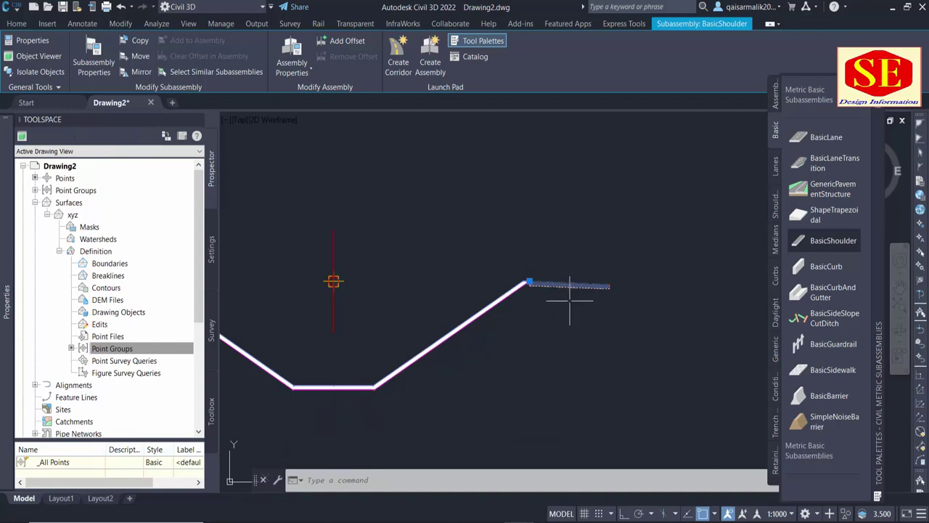
pyautogui.scroll(2, 541, 286)
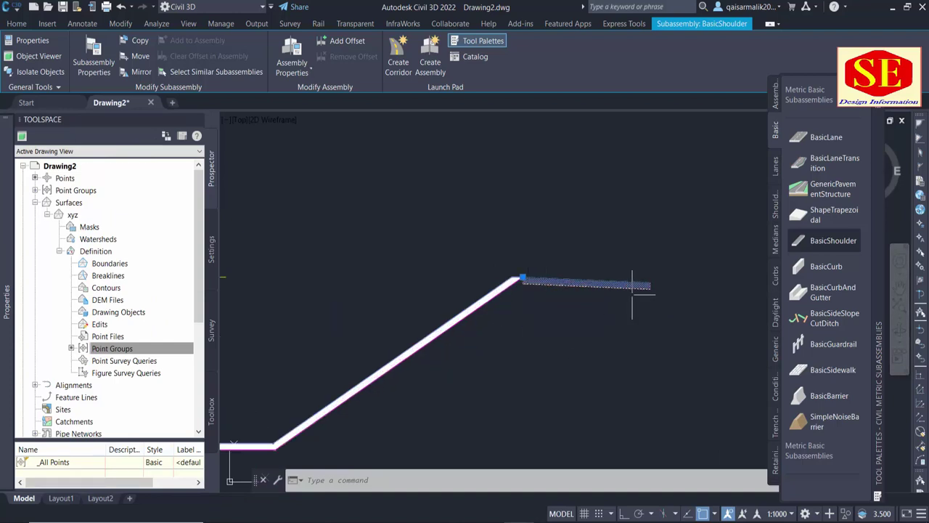
pyautogui.scroll(-2, 606, 277)
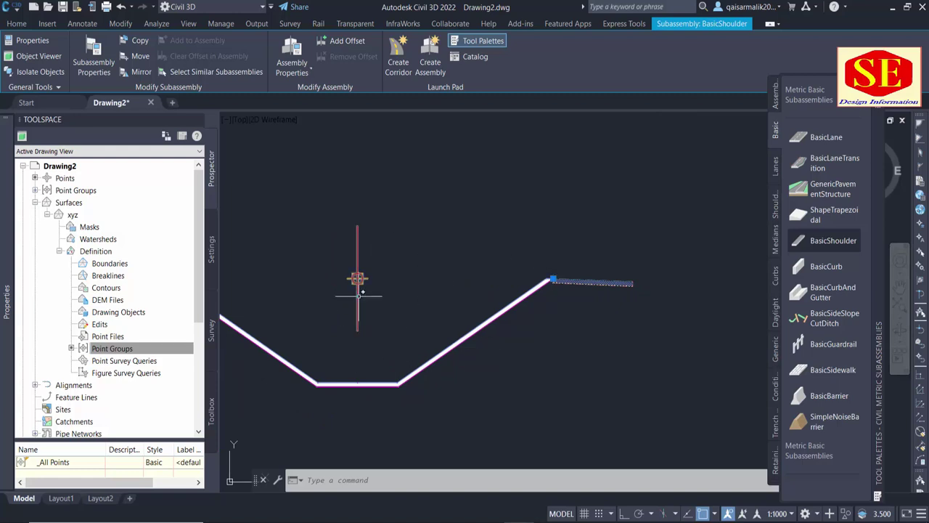
pyautogui.moveTo(360, 297); pyautogui.dragTo(409, 315, button='middle')
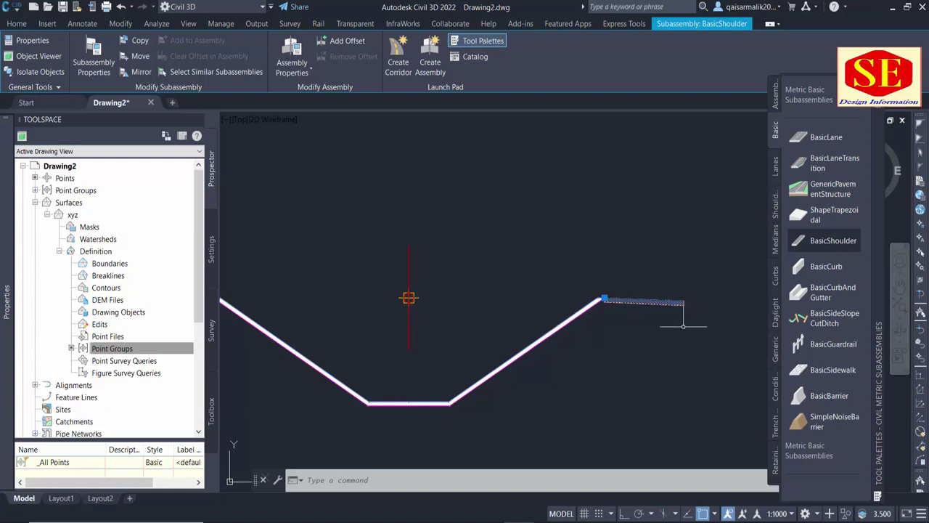
pyautogui.scroll(3, 680, 316)
pyautogui.scroll(-1, 457, 313)
pyautogui.scroll(-1, 455, 327)
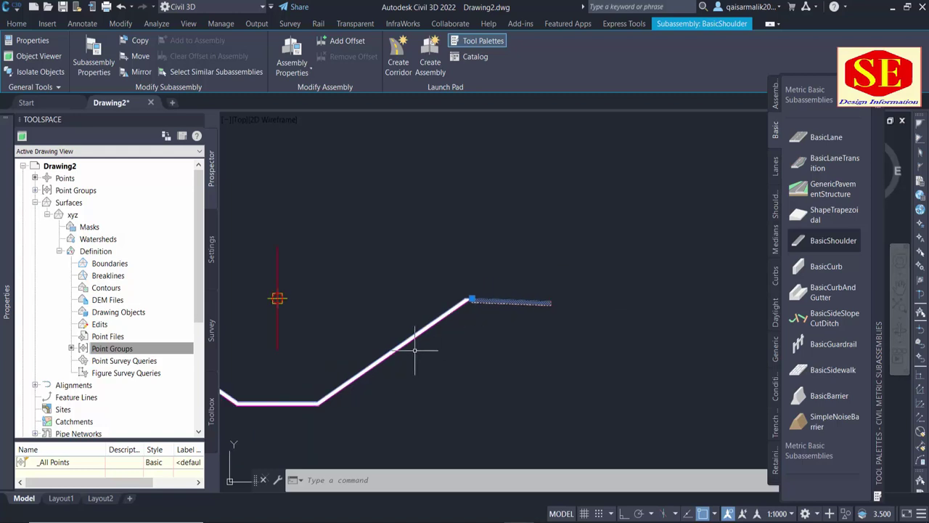
pyautogui.scroll(-1, 463, 353)
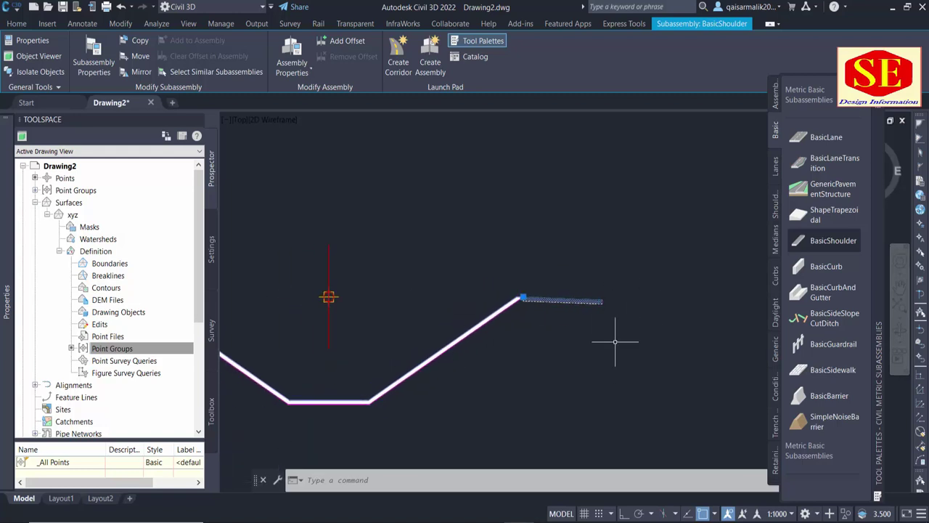
pyautogui.scroll(-1, 615, 339)
pyautogui.moveTo(551, 369); pyautogui.dragTo(545, 363, button='middle')
pyautogui.scroll(3, 537, 328)
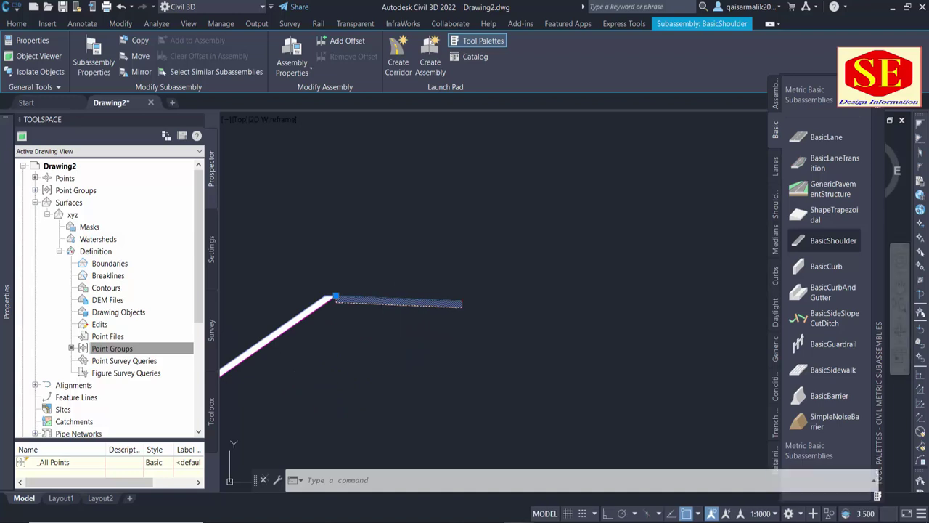
# Confirm the shoulder's Slope at -2.00% in its properties
pyautogui.hotkey('ctrl', 'shift')
pyautogui.hotkey('ctrl', '1')
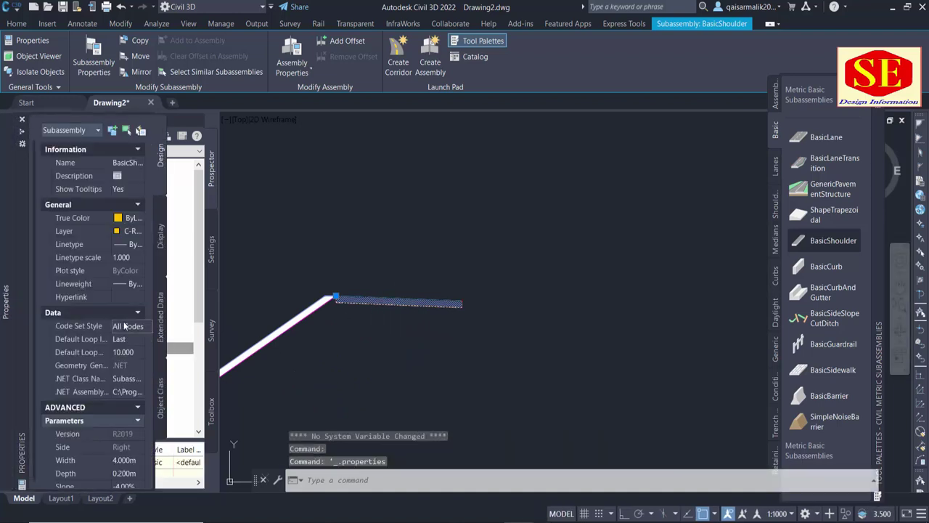
pyautogui.scroll(-1, 117, 436)
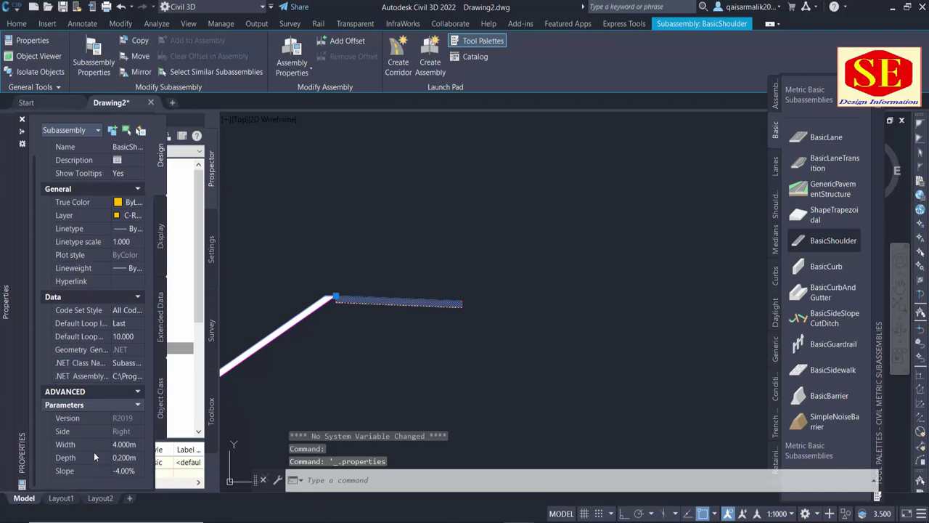
pyautogui.click(126, 472)
pyautogui.write('-2')
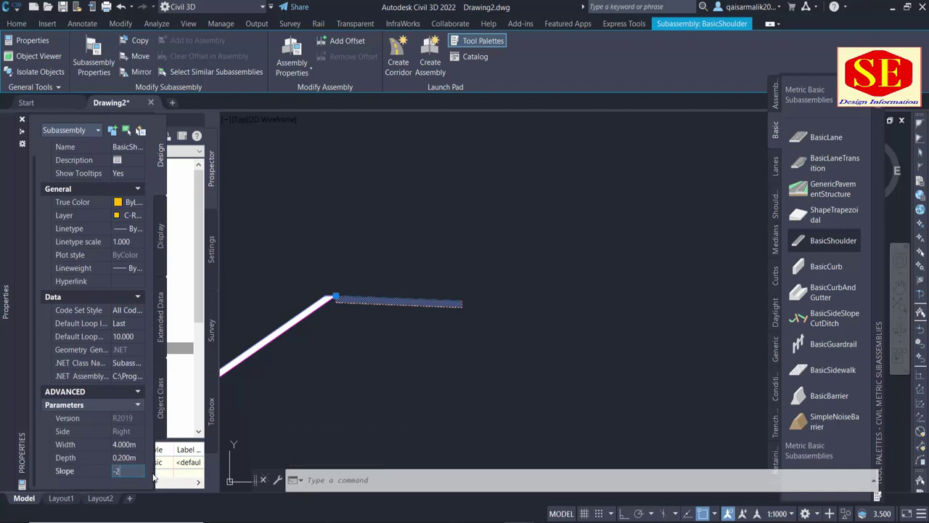
pyautogui.press('Return')
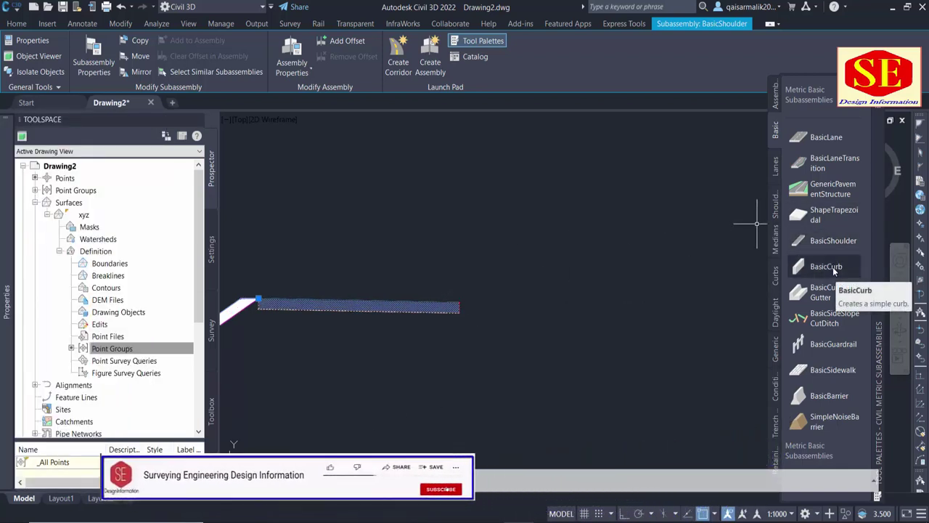
# Place a BasicGuardrail at the shoulder's outer end, review it, and select BasicCurb
pyautogui.click(803, 347)
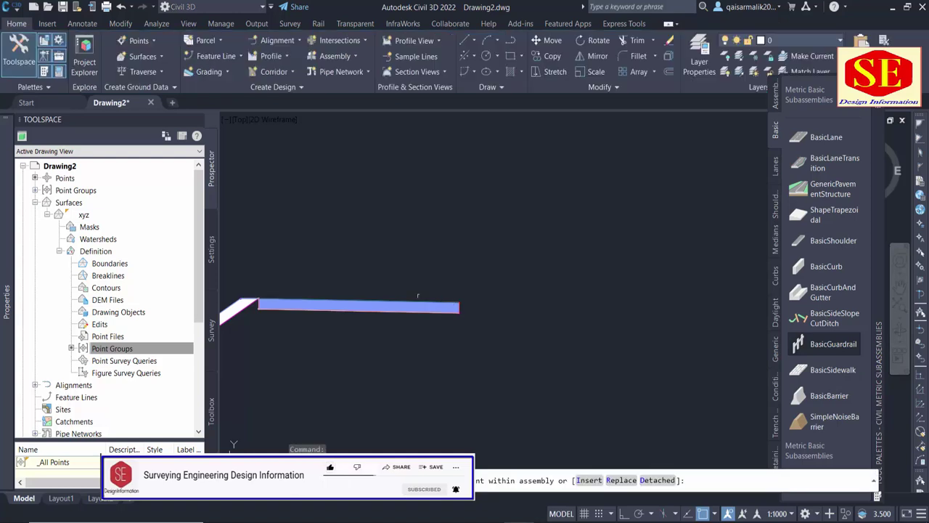
pyautogui.scroll(2, 501, 297)
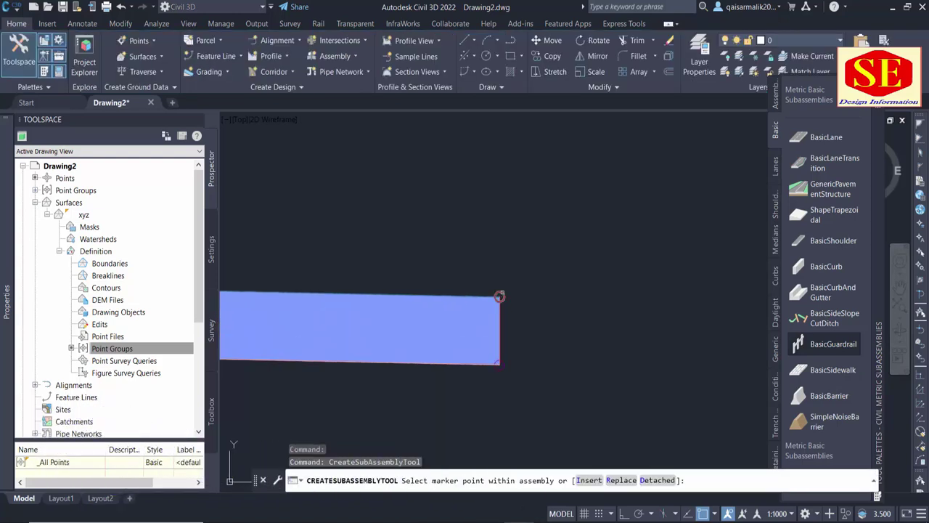
pyautogui.scroll(-3, 501, 296)
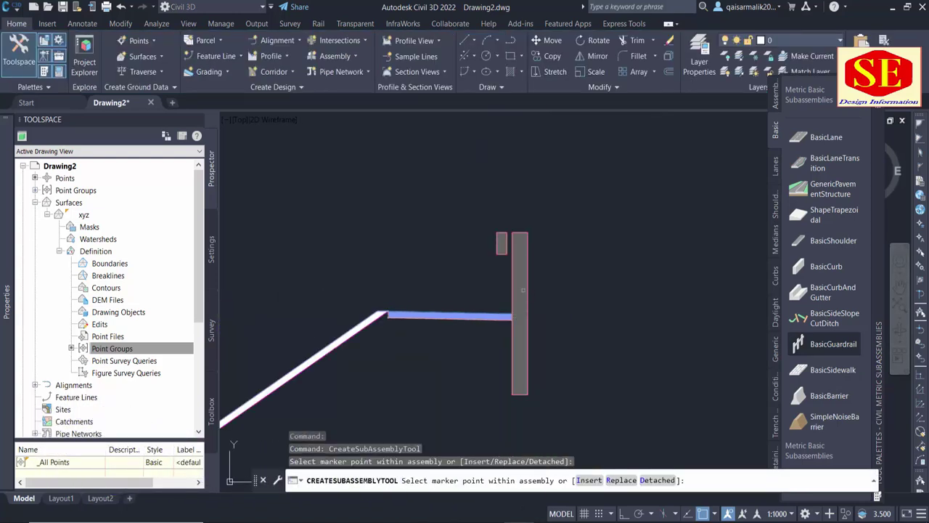
pyautogui.scroll(2, 534, 327)
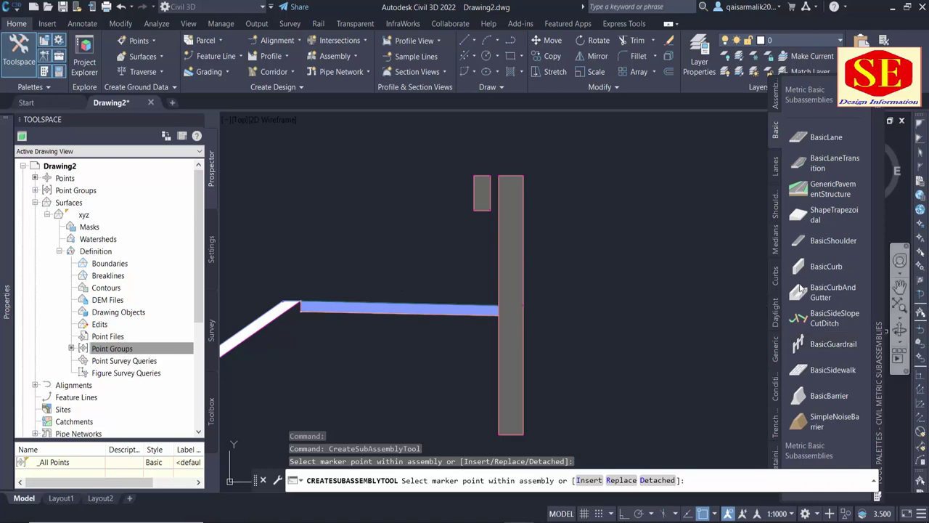
pyautogui.rightClick(601, 252)
pyautogui.click(626, 259)
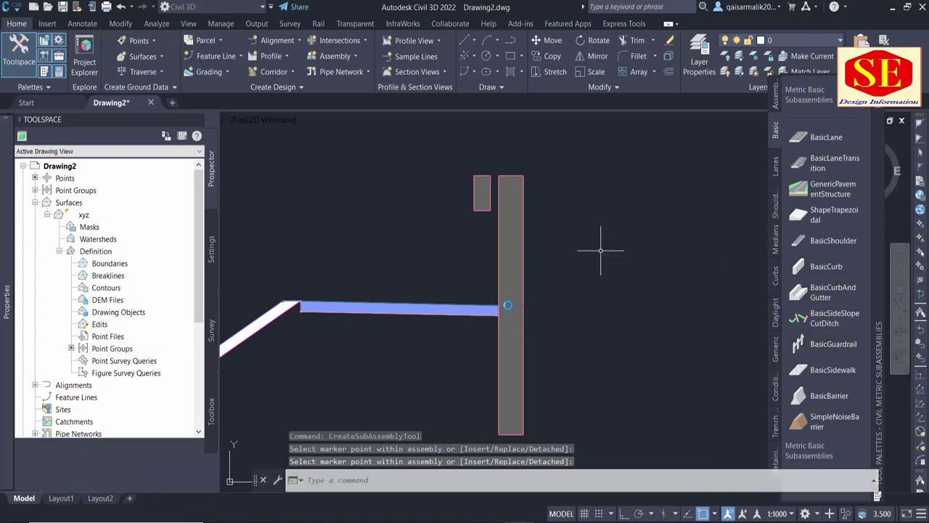
pyautogui.doubleClick(508, 307)
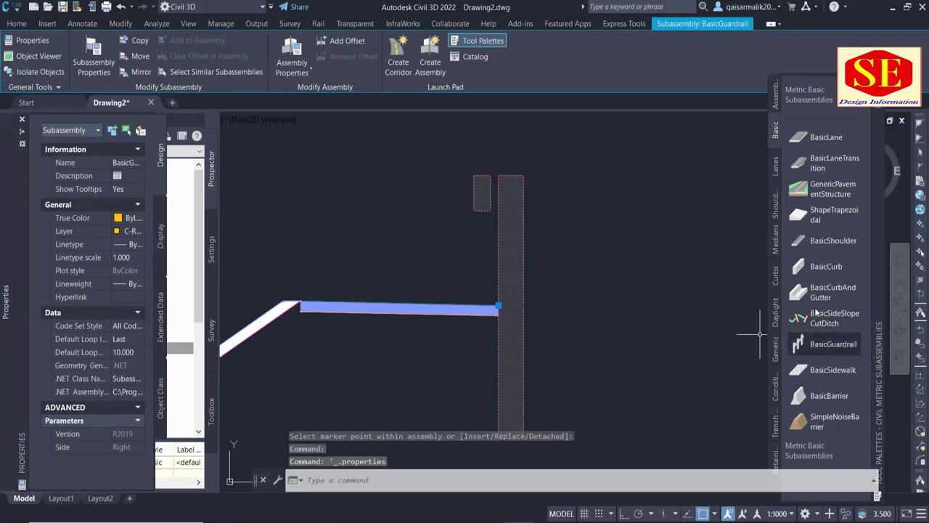
pyautogui.click(808, 266)
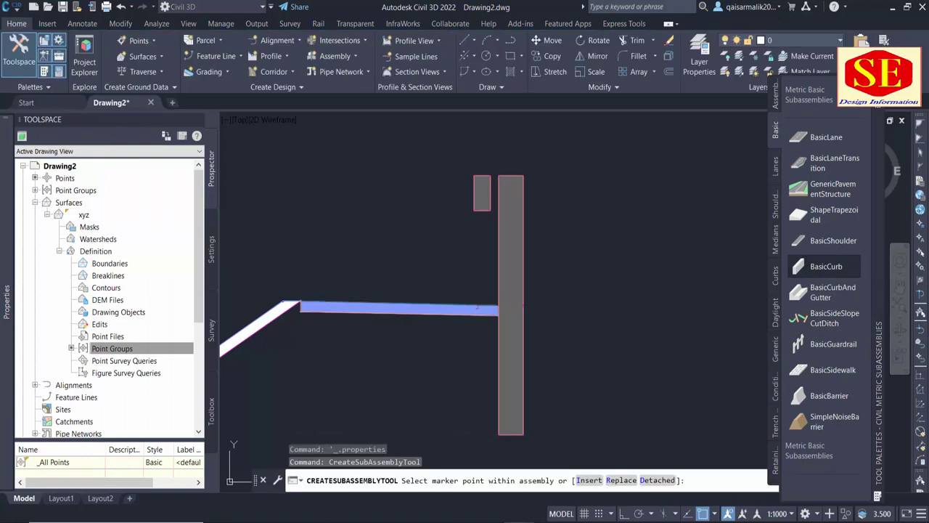
# Attach the BasicCurb to the guardrail's outer marker and zoom around to check it
pyautogui.click(525, 304)
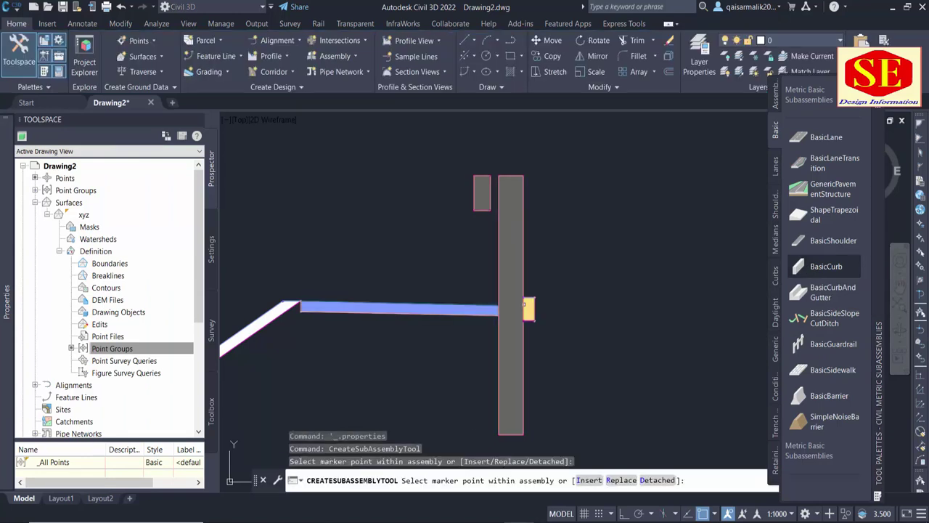
pyautogui.scroll(2, 537, 327)
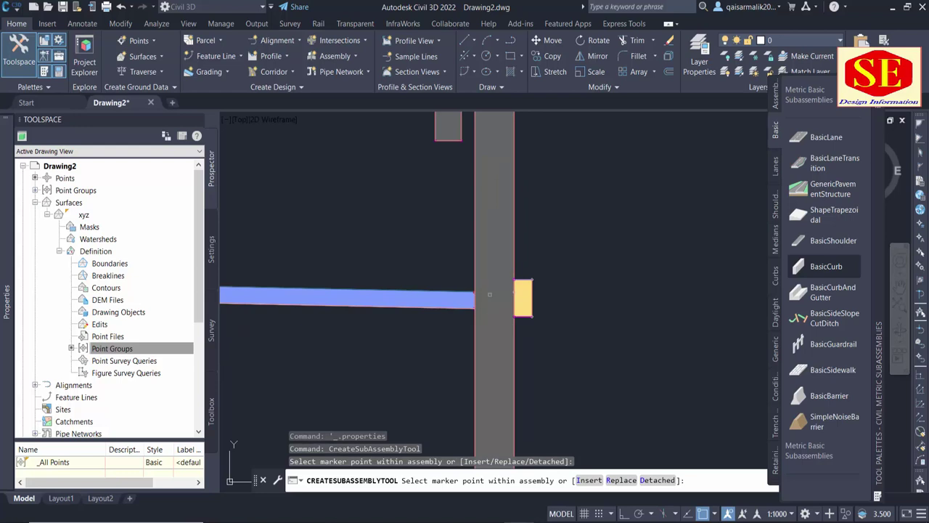
pyautogui.scroll(-2, 496, 287)
pyautogui.moveTo(409, 318)
pyautogui.mouseDown(button='middle')
pyautogui.moveTo(494, 317)
pyautogui.moveTo(524, 306)
pyautogui.mouseUp(button='middle')
pyautogui.scroll(-2, 494, 318)
pyautogui.scroll(-2, 524, 305)
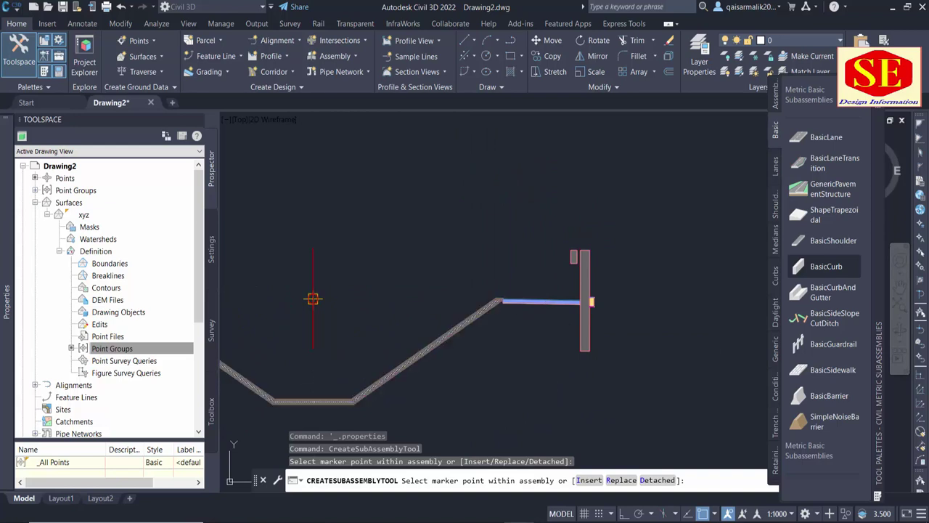
pyautogui.scroll(4, 592, 305)
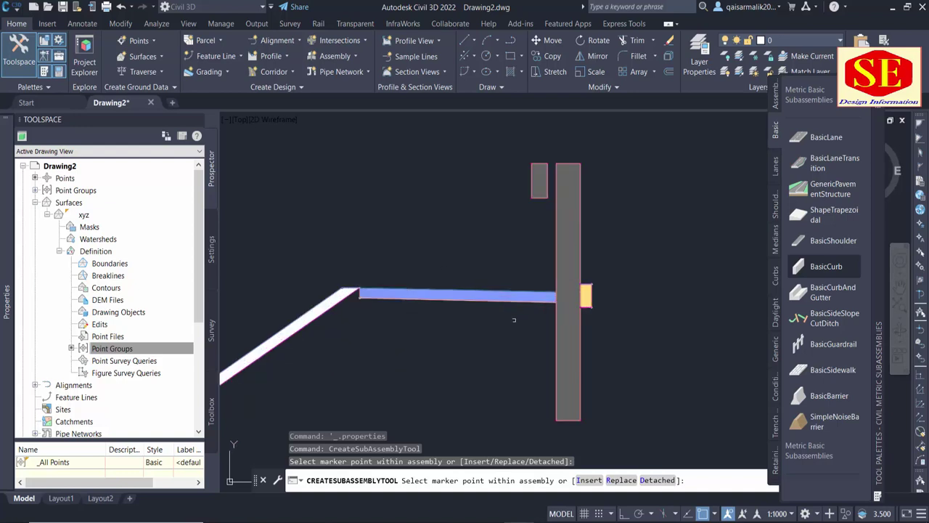
pyautogui.moveTo(565, 315); pyautogui.dragTo(435, 343, button='middle')
# End the curb command and attach a BasicLane at the curb's outer point
pyautogui.press('Escape')
pyautogui.scroll(-3, 388, 276)
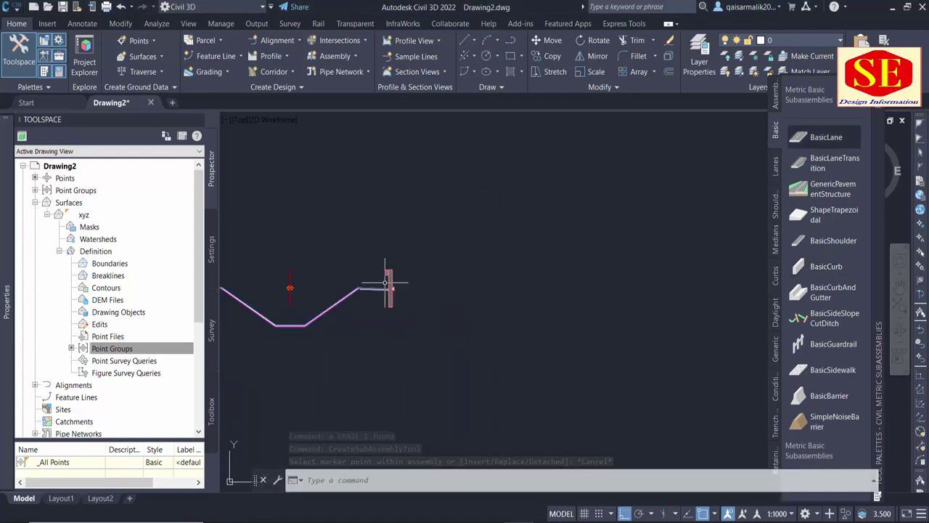
pyautogui.scroll(2, 388, 276)
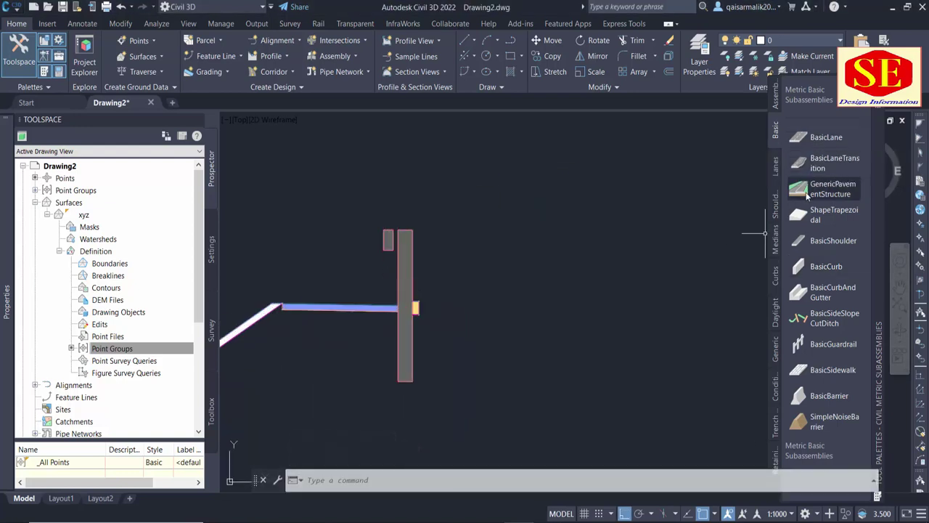
pyautogui.click(814, 139)
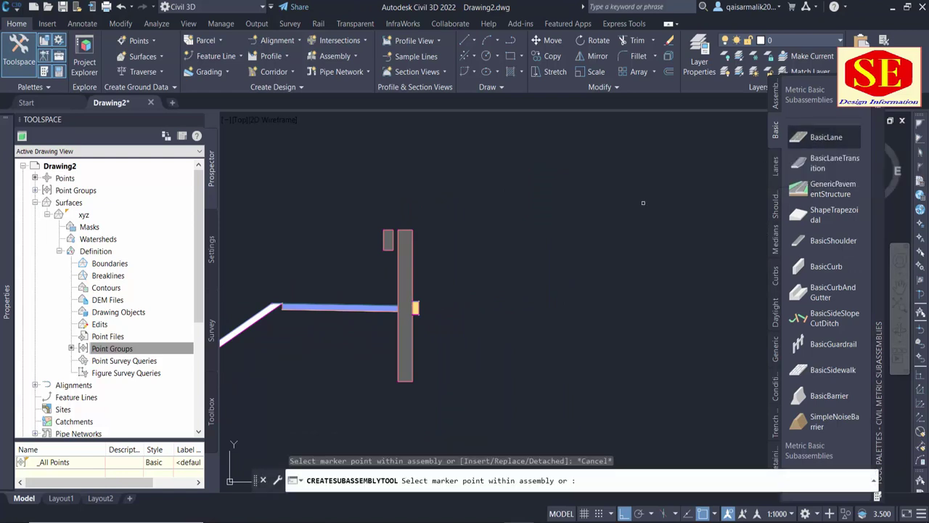
pyautogui.scroll(2, 431, 312)
pyautogui.scroll(2, 431, 312)
pyautogui.scroll(2, 385, 273)
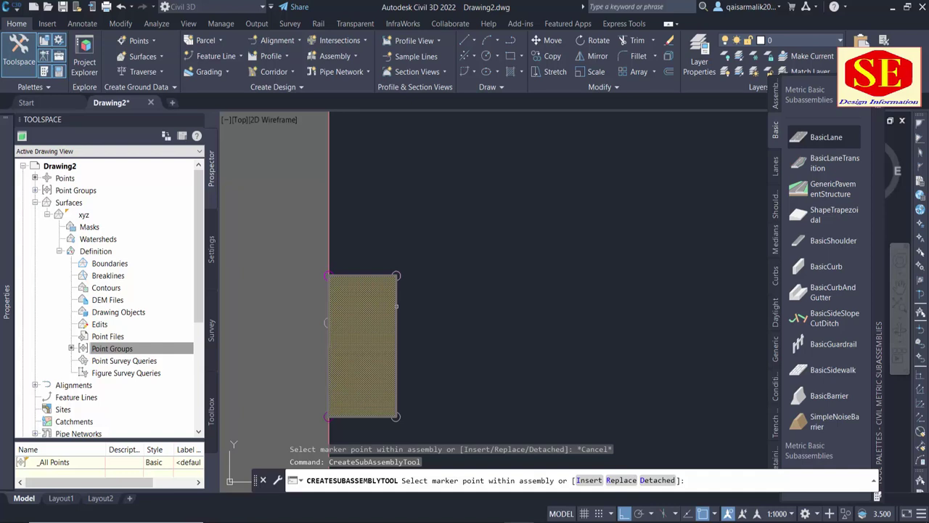
pyautogui.click(396, 306)
pyautogui.scroll(-3, 429, 304)
pyautogui.rightClick(519, 266)
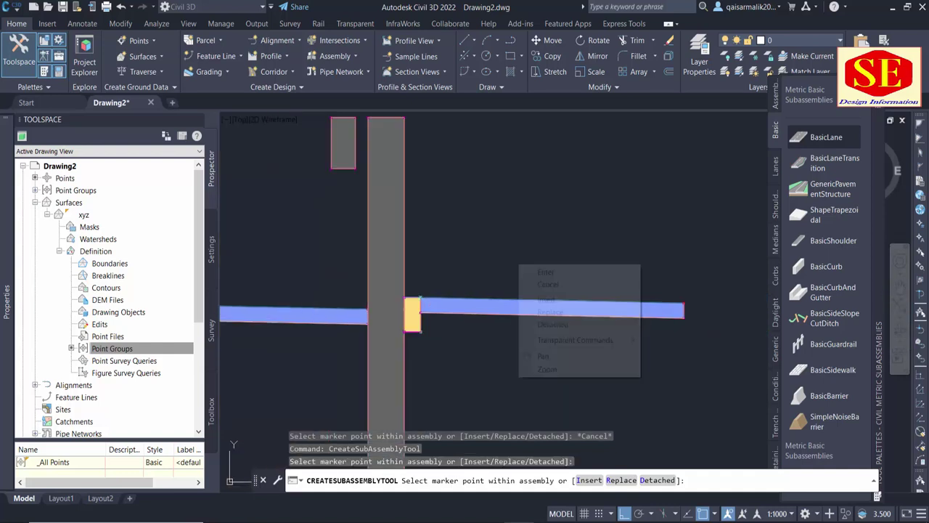
pyautogui.click(536, 274)
# Set the new lane's Width to 12.4 m in its properties
pyautogui.doubleClick(486, 312)
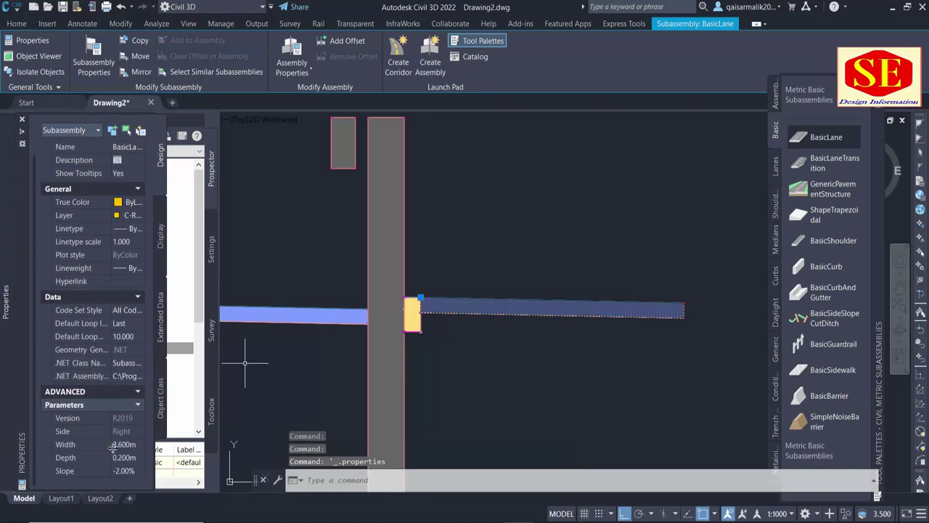
pyautogui.click(121, 446)
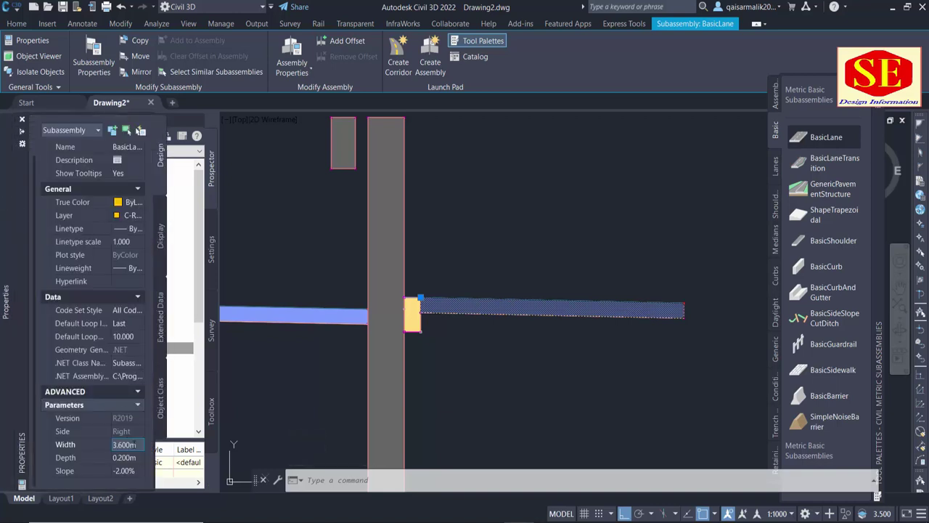
pyautogui.write('7.2')
pyautogui.press('Return')
pyautogui.scroll(-4, 434, 338)
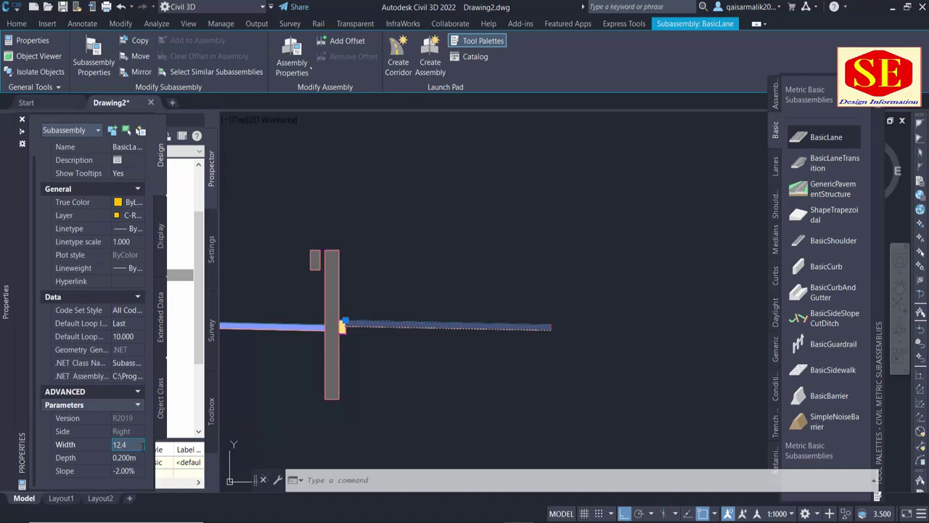
pyautogui.click(134, 459)
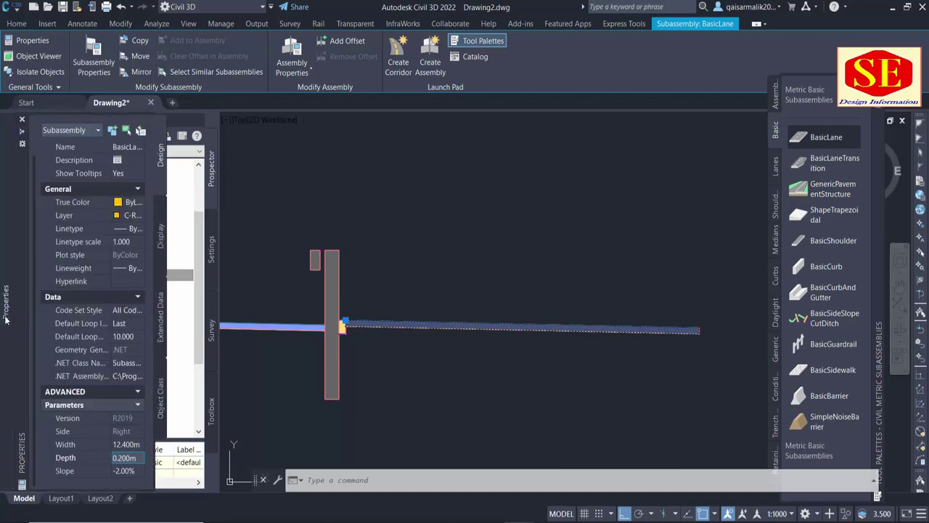
# Set the lane's Slope to -1.5%
pyautogui.scroll(-1, 102, 291)
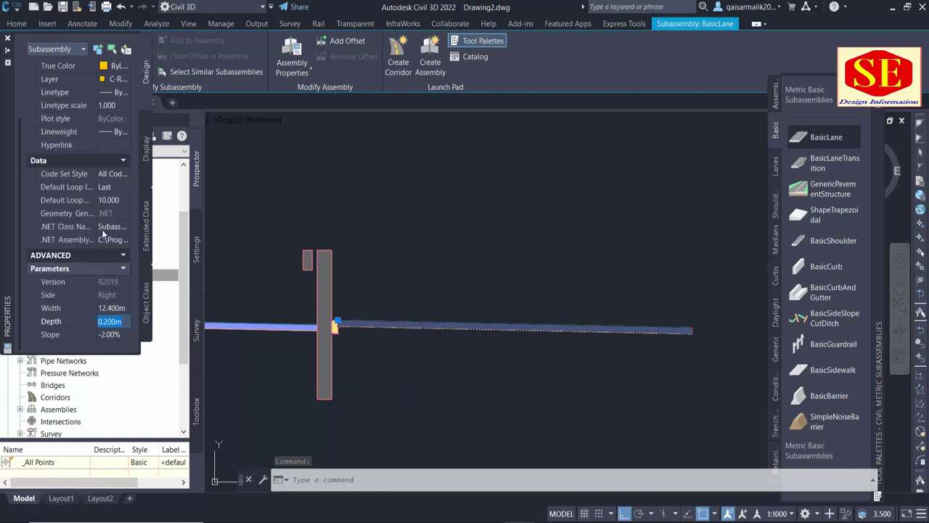
pyautogui.click(110, 334)
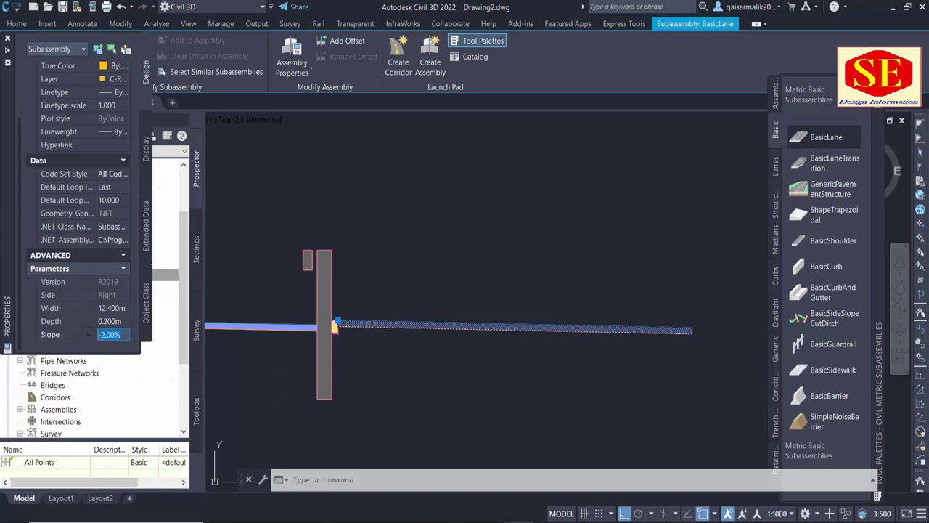
pyautogui.write('-1.5')
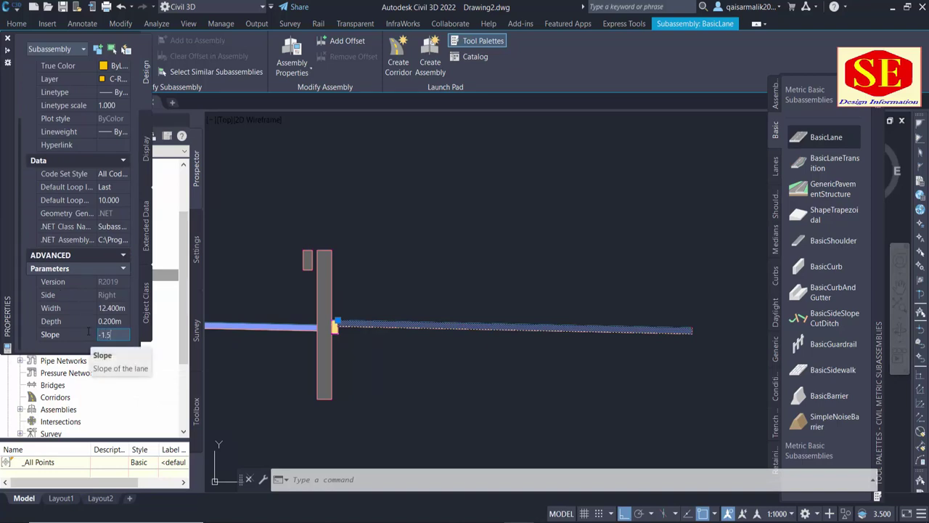
pyautogui.click(123, 319)
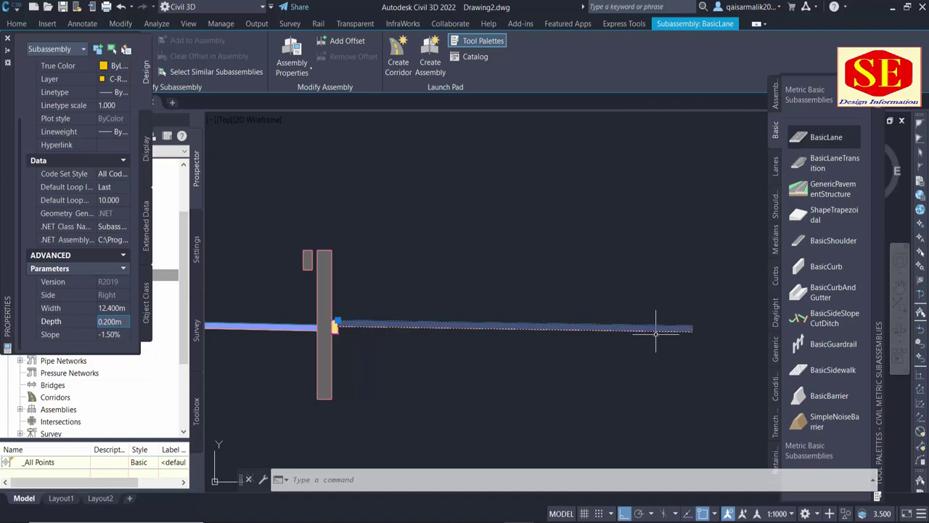
pyautogui.scroll(2, 415, 307)
# Deselect the lane and pick BasicCurb again for another curb
pyautogui.press('Escape')
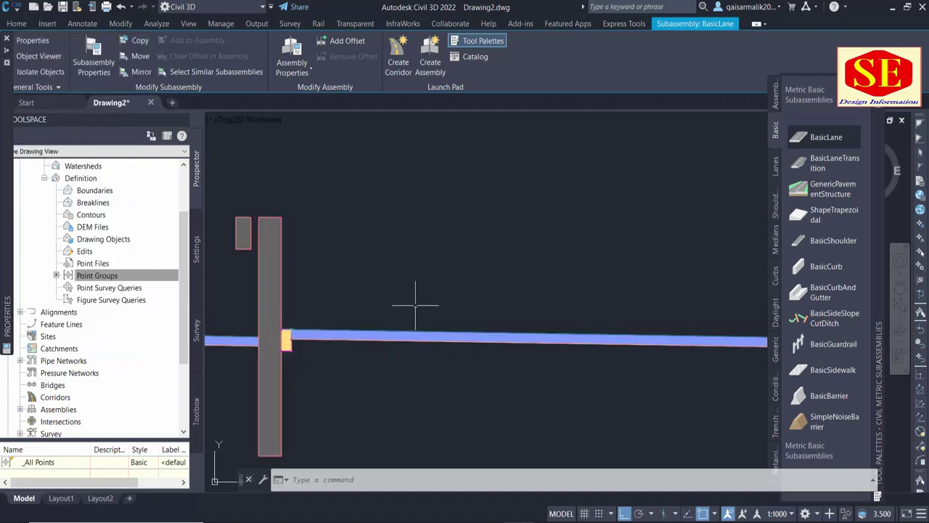
pyautogui.scroll(-1, 364, 254)
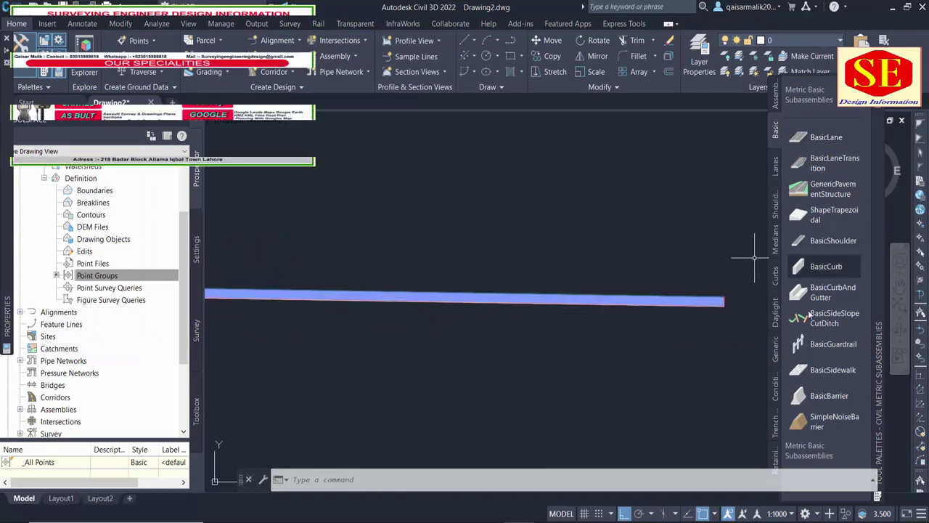
pyautogui.click(817, 267)
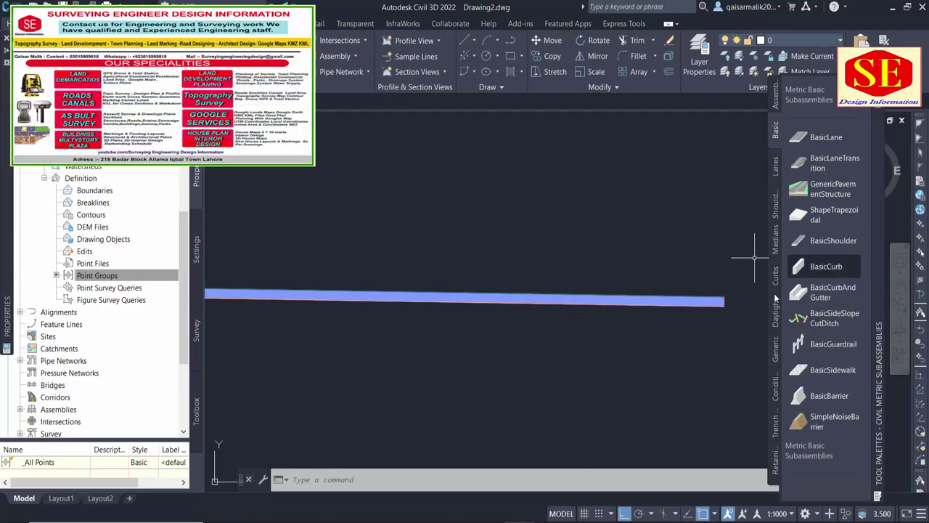
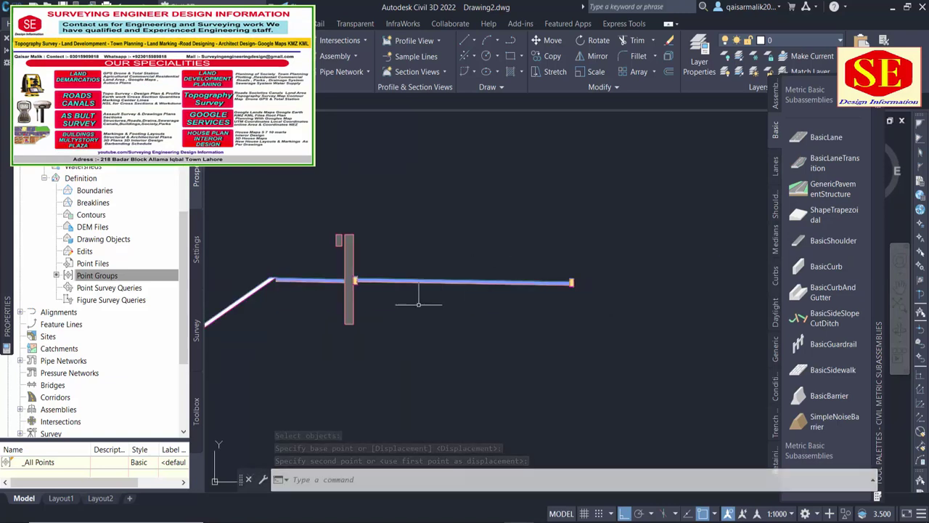
# Attach a BasicSidewalk subassembly to the right end of the channel lane
pyautogui.scroll(3, 418, 303)
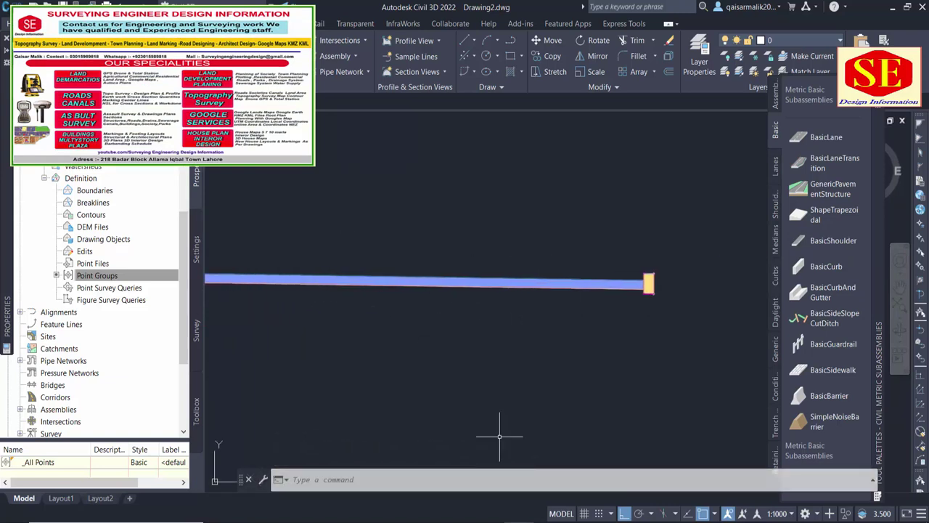
pyautogui.scroll(-2, 234, 272)
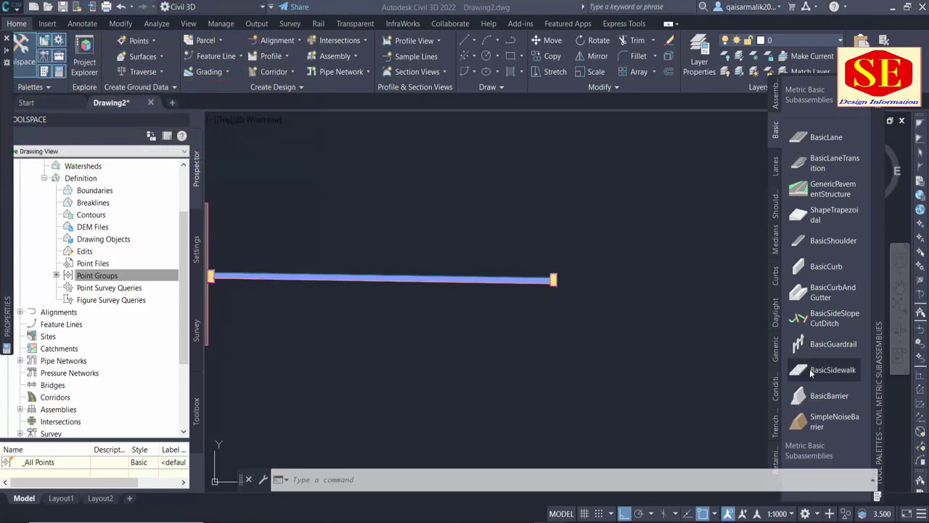
pyautogui.click(812, 373)
pyautogui.scroll(3, 550, 269)
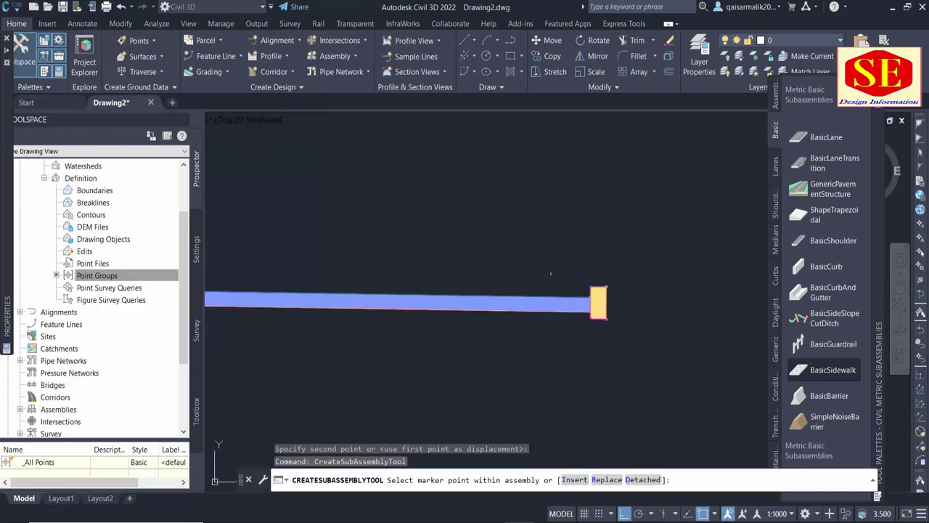
pyautogui.scroll(2, 549, 269)
pyautogui.scroll(4, 631, 289)
pyautogui.click(628, 287)
pyautogui.scroll(-3, 410, 258)
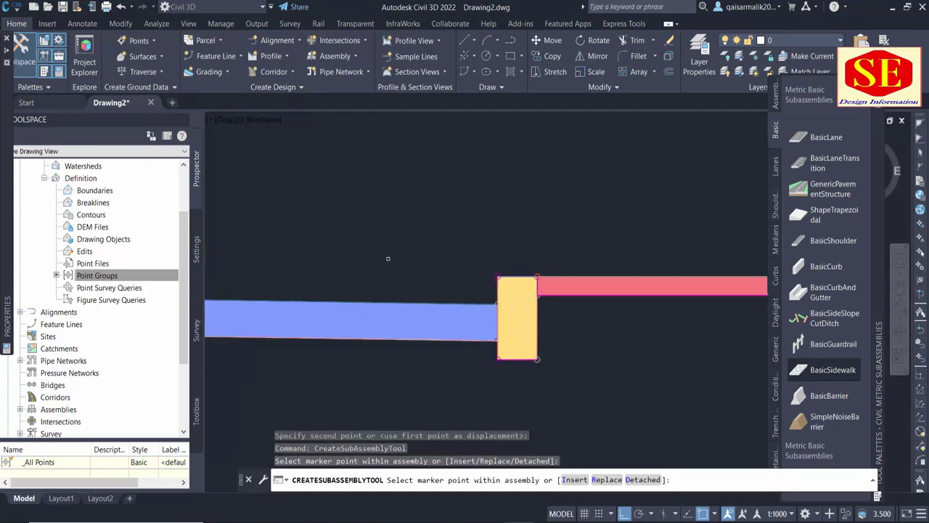
pyautogui.scroll(-4, 382, 261)
pyautogui.rightClick(443, 241)
pyautogui.click(459, 248)
# Set the new sidewalk's Width to 2.500 m in its properties
pyautogui.click(467, 284)
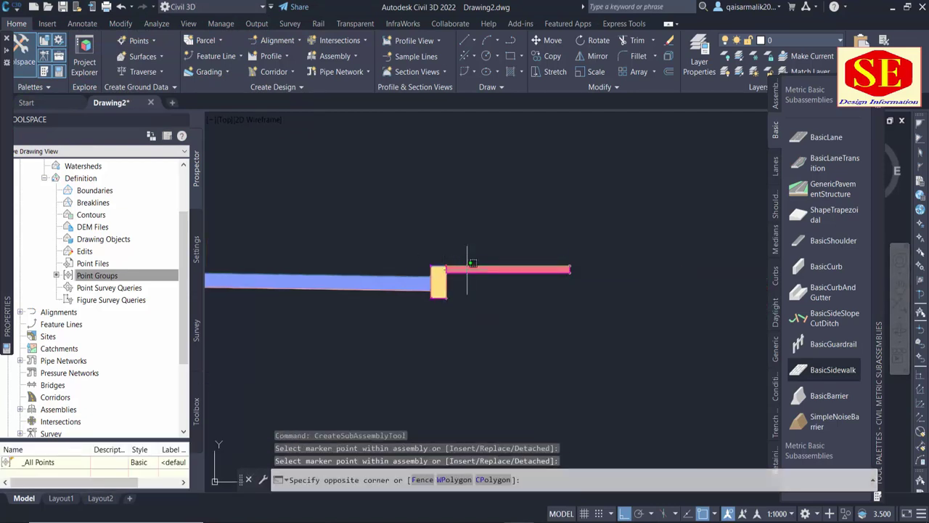
pyautogui.click(463, 268)
pyautogui.click(464, 268)
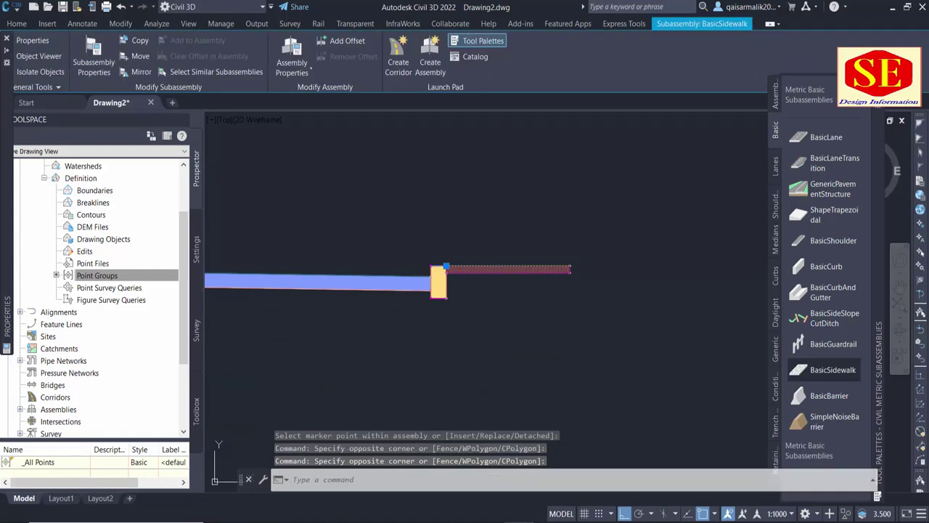
pyautogui.doubleClick(464, 267)
pyautogui.click(109, 298)
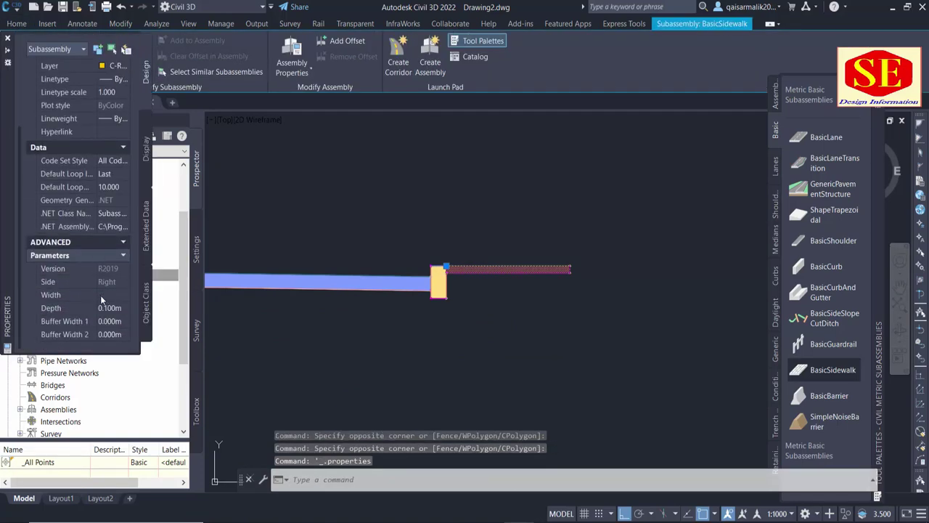
pyautogui.write('2.5')
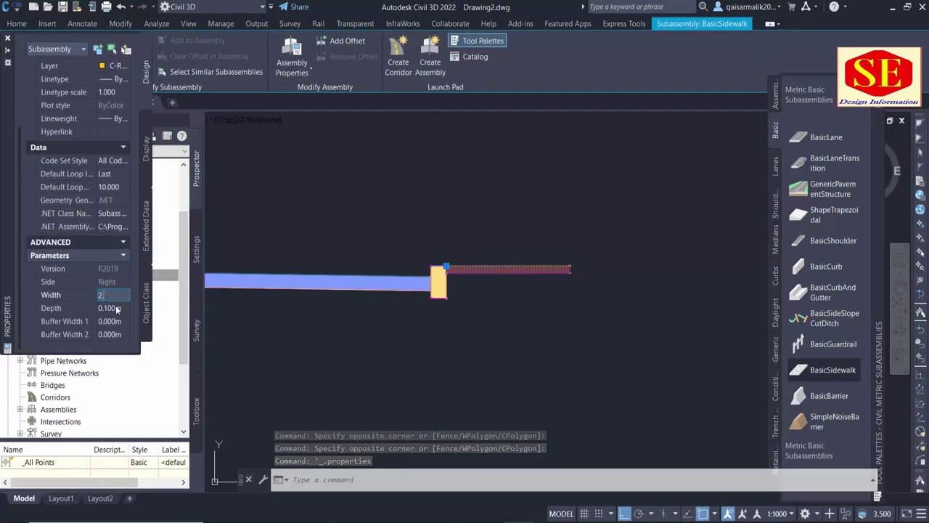
pyautogui.click(87, 311)
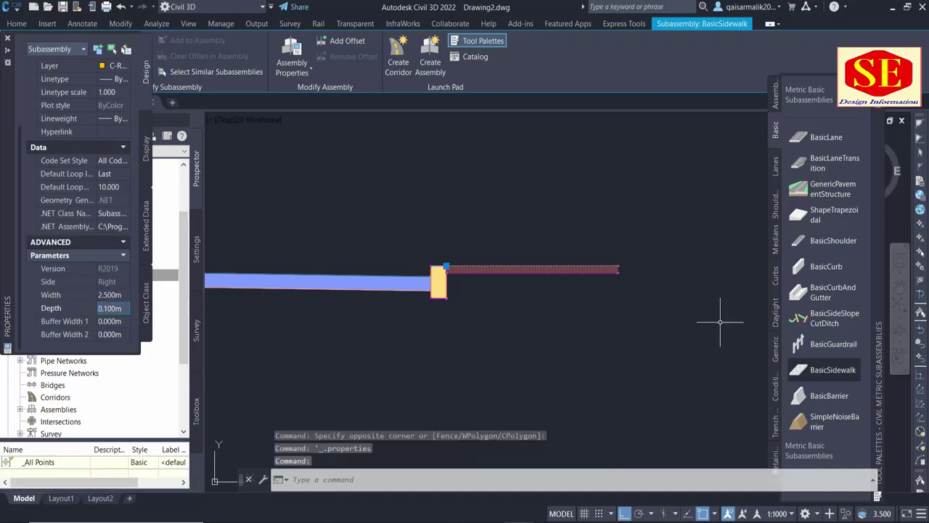
pyautogui.scroll(2, 671, 274)
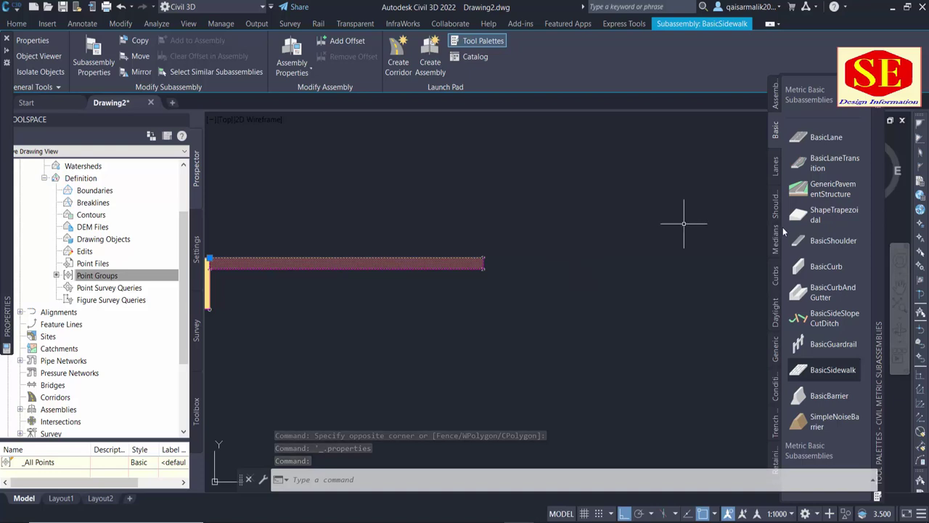
# Add a BasicSideSlopeCutDitch subassembly at the sidewalk's outer end
pyautogui.press('Escape')
pyautogui.moveTo(548, 282); pyautogui.dragTo(632, 288, button='middle')
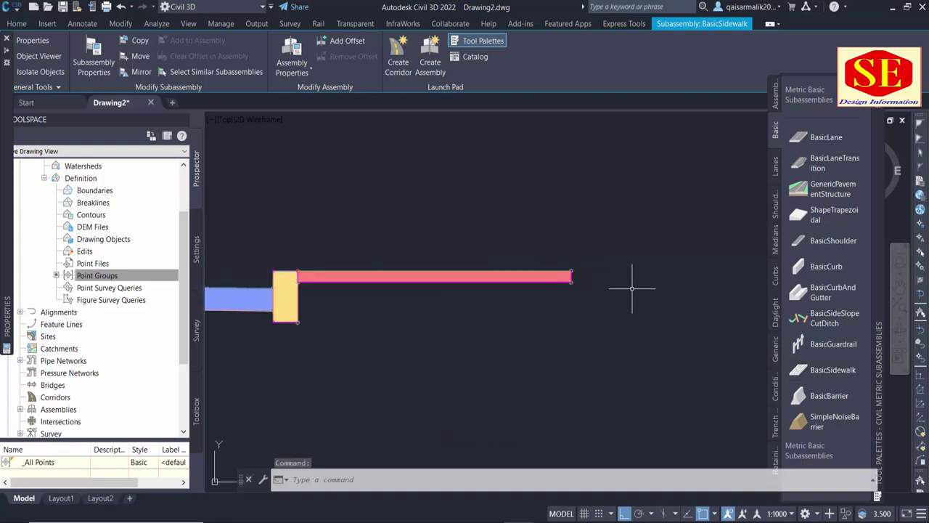
pyautogui.press('Escape')
pyautogui.scroll(-5, 632, 288)
pyautogui.scroll(2, 365, 279)
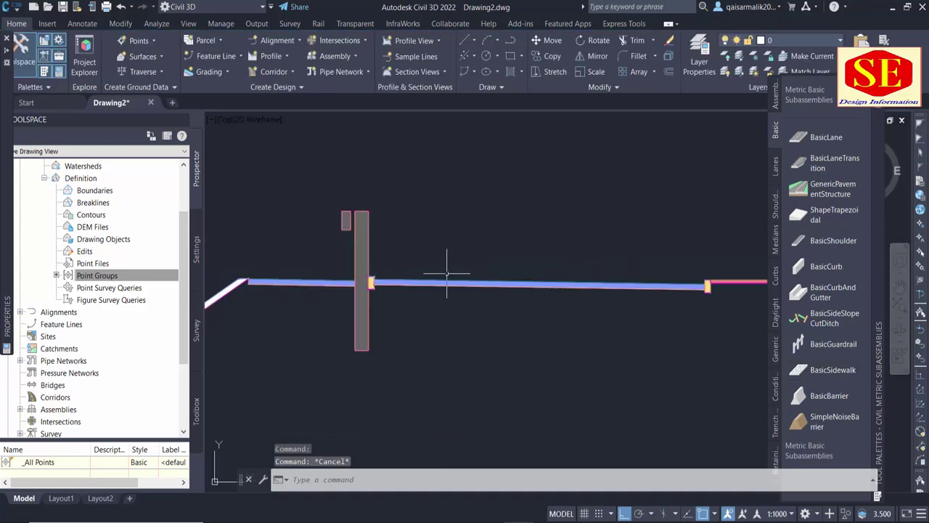
pyautogui.scroll(-5, 447, 274)
pyautogui.scroll(4, 535, 269)
pyautogui.scroll(2, 535, 269)
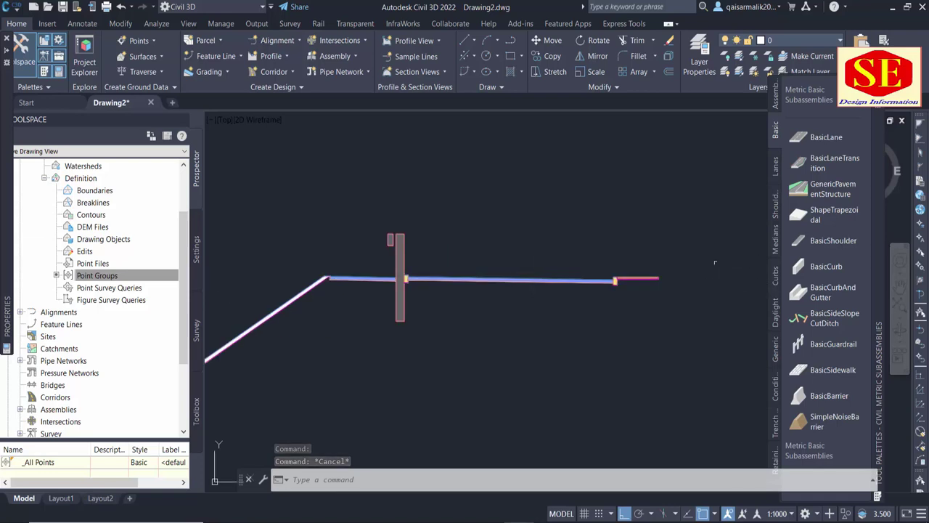
pyautogui.scroll(6, 660, 275)
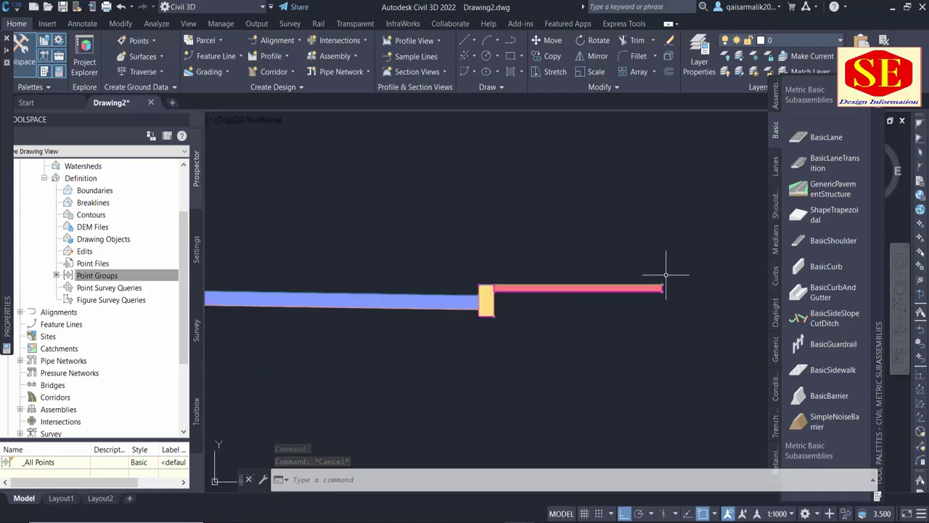
pyautogui.click(825, 323)
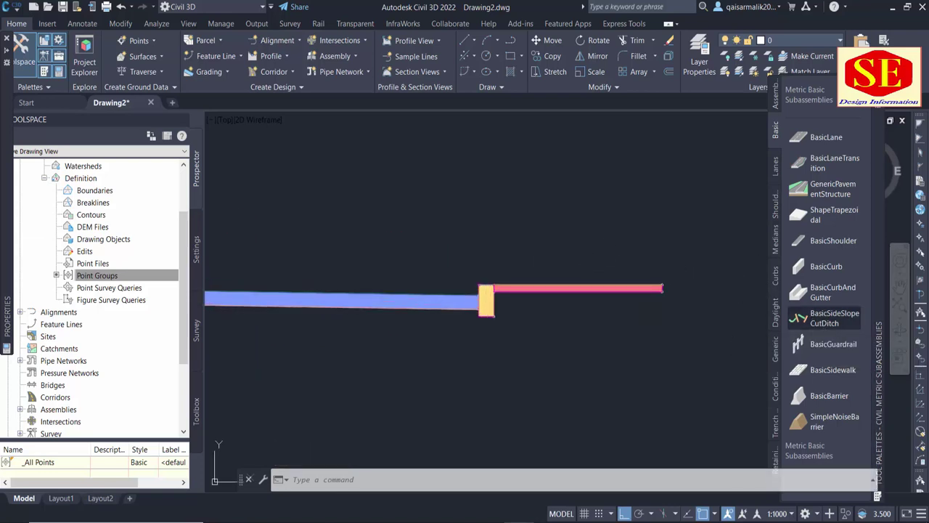
pyautogui.scroll(3, 675, 289)
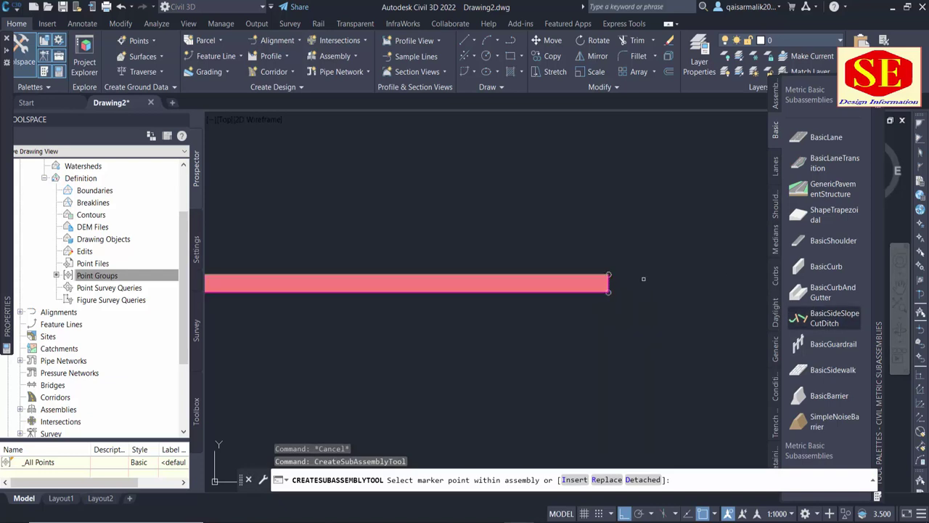
pyautogui.scroll(2, 675, 289)
pyautogui.scroll(-3, 594, 278)
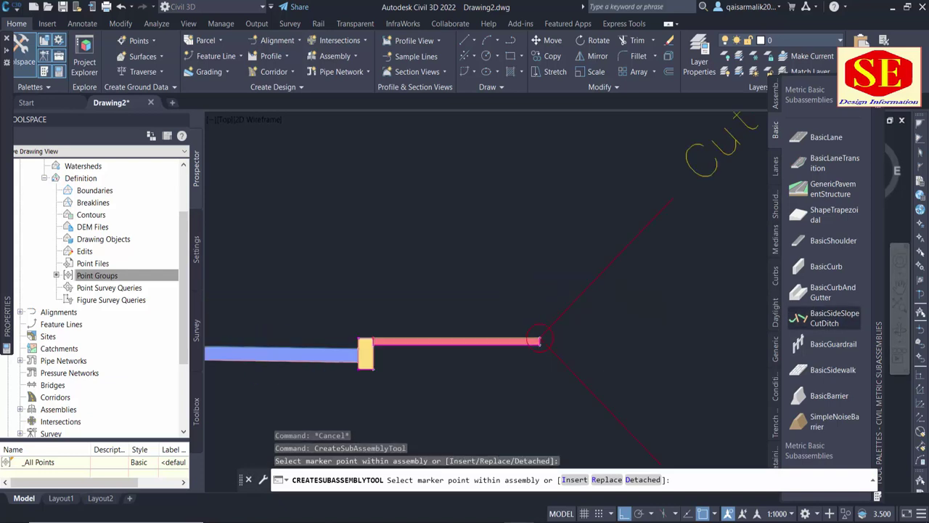
pyautogui.scroll(-1, 599, 290)
pyautogui.scroll(-1, 602, 299)
pyautogui.press('Escape')
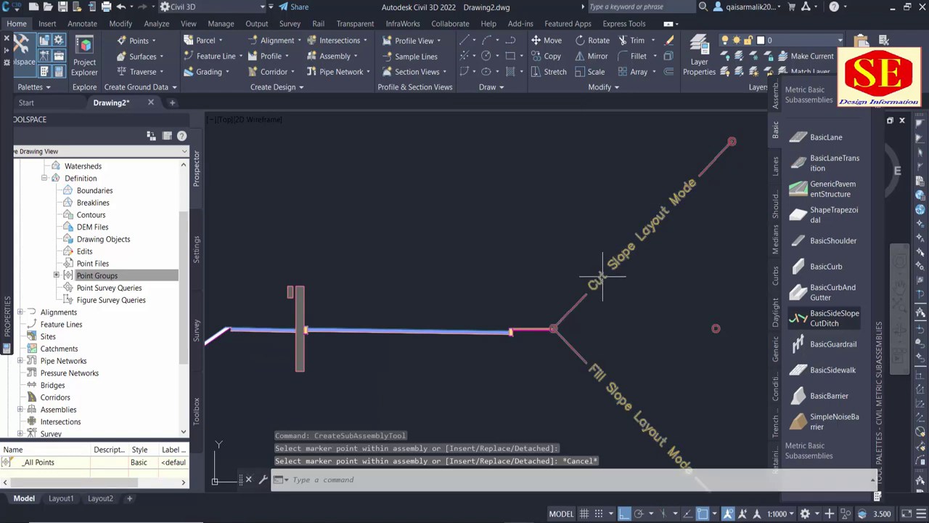
# Set the ditch's Fill Slope and Foreslope Slope both to 2.00:1
pyautogui.hotkey('ctrl', '1')
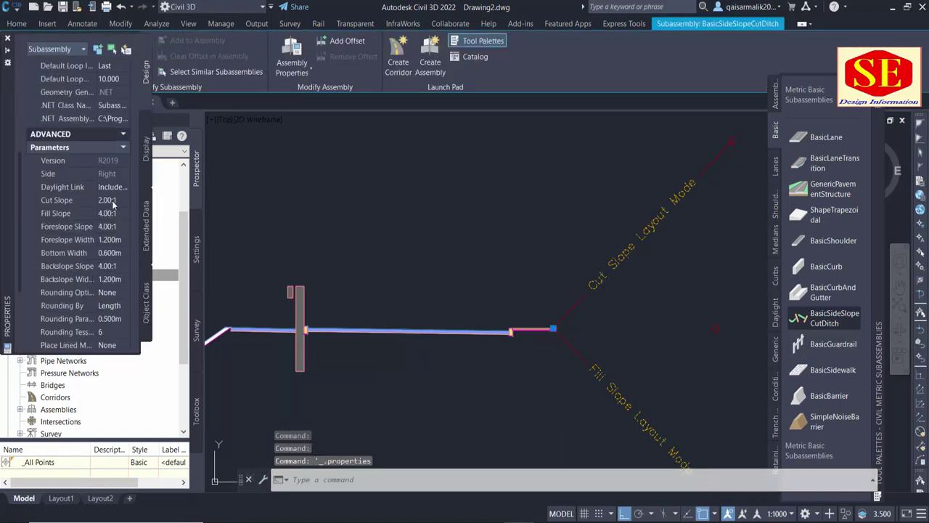
pyautogui.click(113, 213)
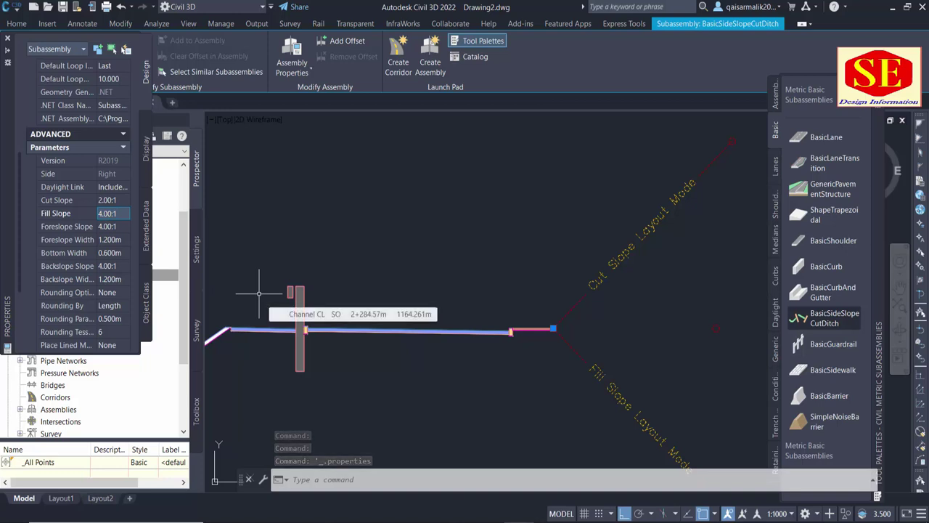
pyautogui.moveTo(118, 211); pyautogui.dragTo(86, 213)
pyautogui.write('2')
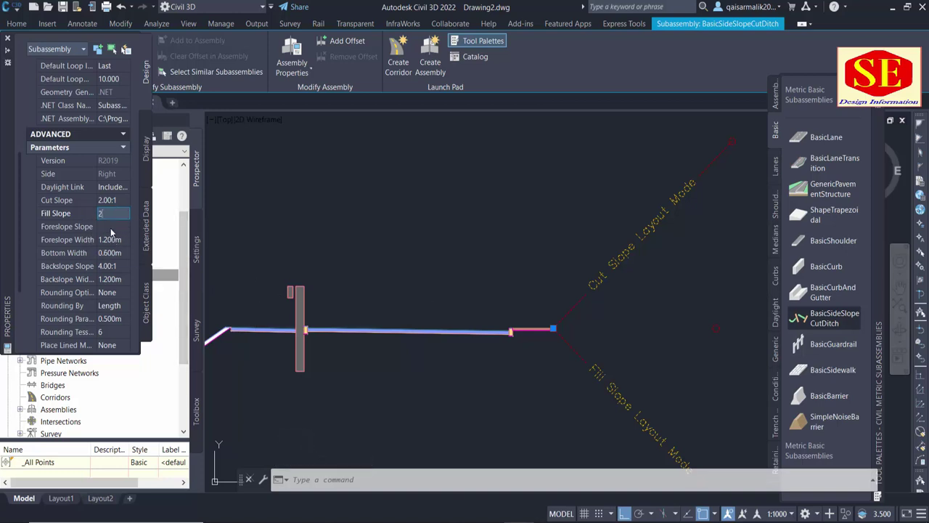
pyautogui.click(115, 227)
pyautogui.write('2')
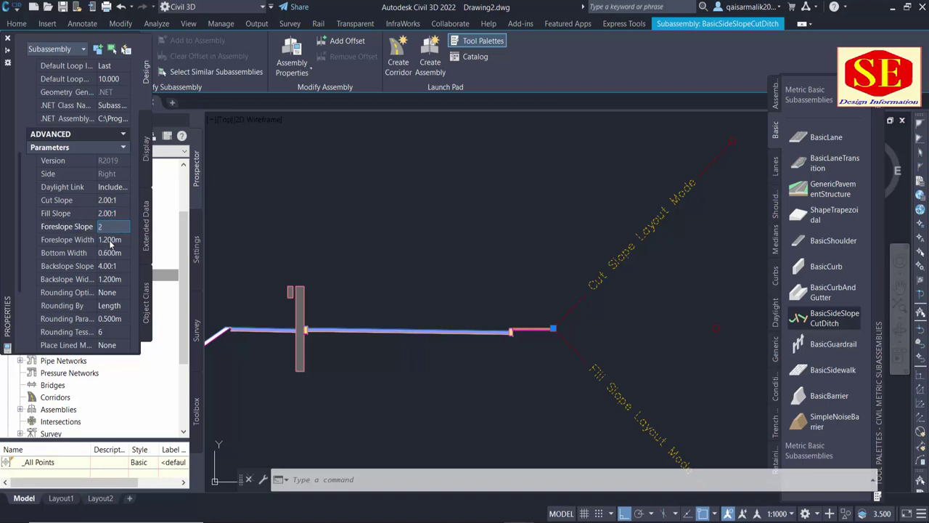
pyautogui.click(111, 242)
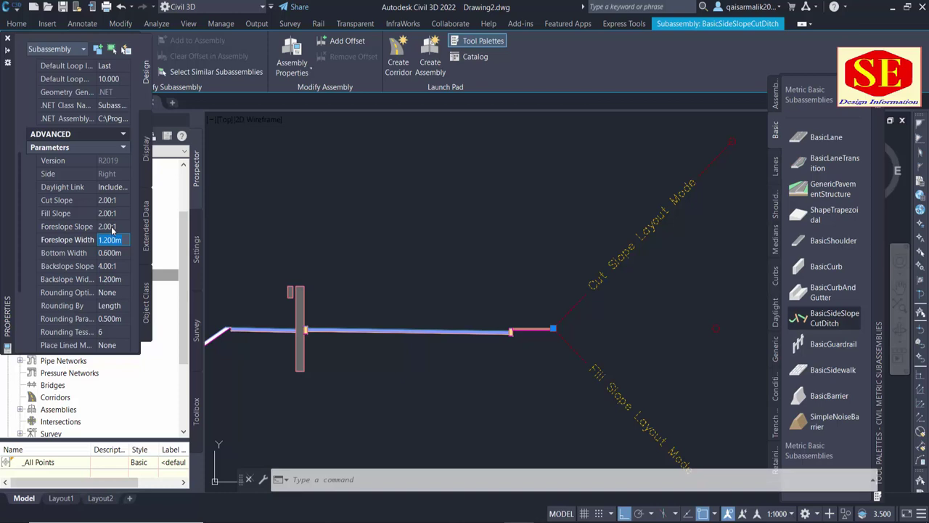
pyautogui.scroll(-2, 452, 276)
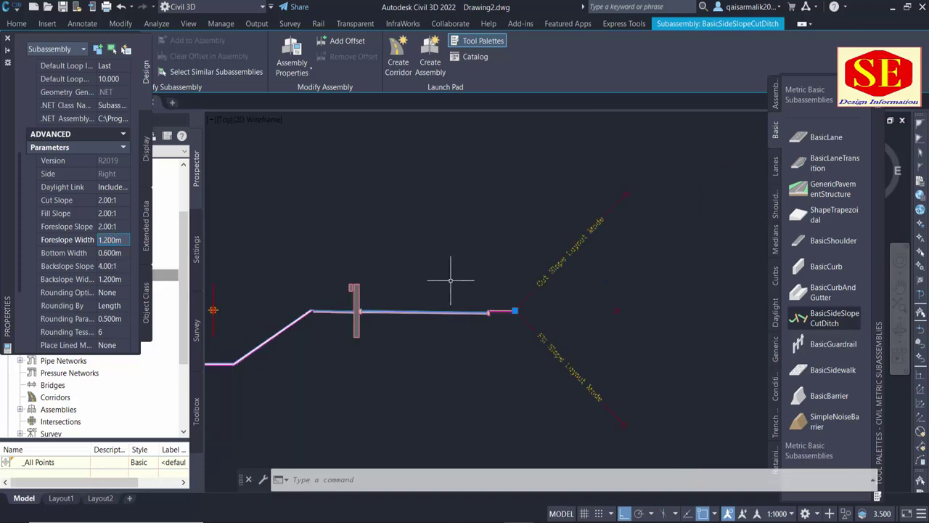
pyautogui.scroll(-2, 465, 291)
pyautogui.moveTo(529, 335); pyautogui.dragTo(606, 351, button='middle')
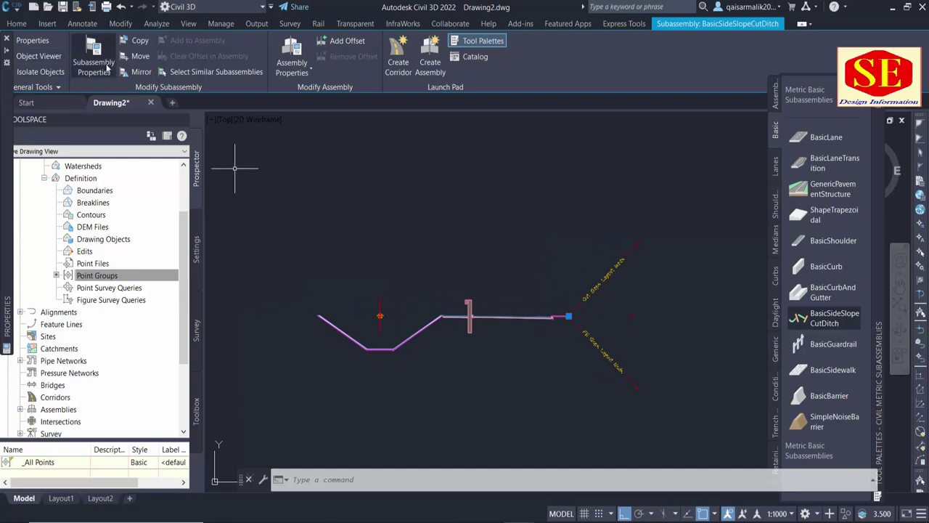
pyautogui.click(141, 73)
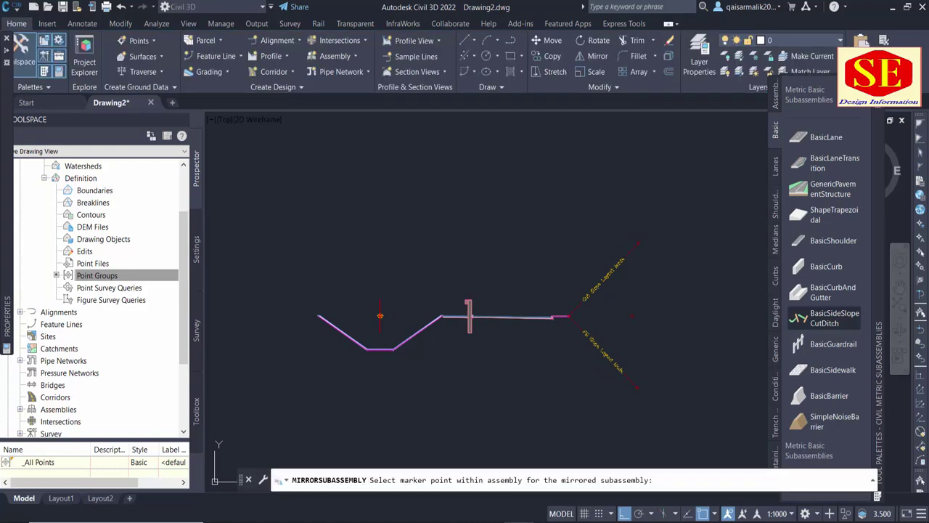
pyautogui.scroll(3, 585, 394)
pyautogui.scroll(2, 737, 338)
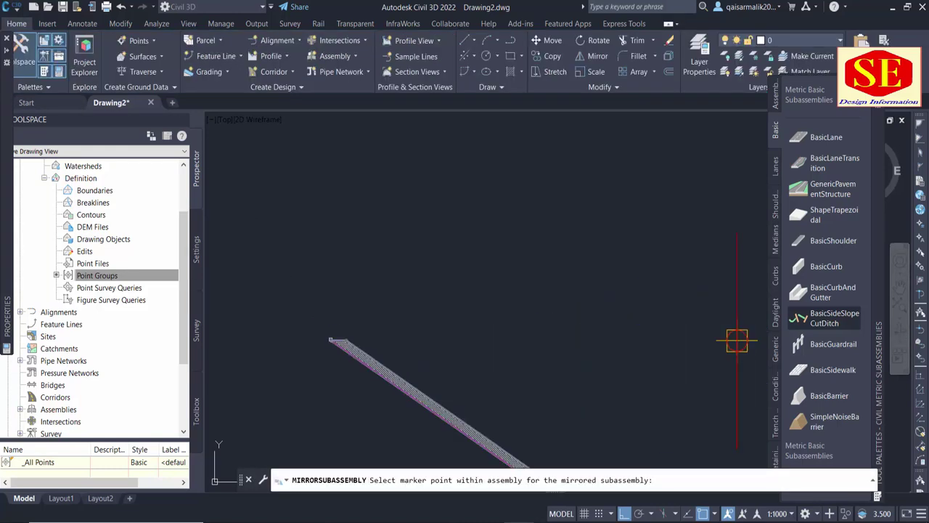
pyautogui.click(332, 315)
pyautogui.scroll(-3, 365, 208)
pyautogui.scroll(-2, 365, 208)
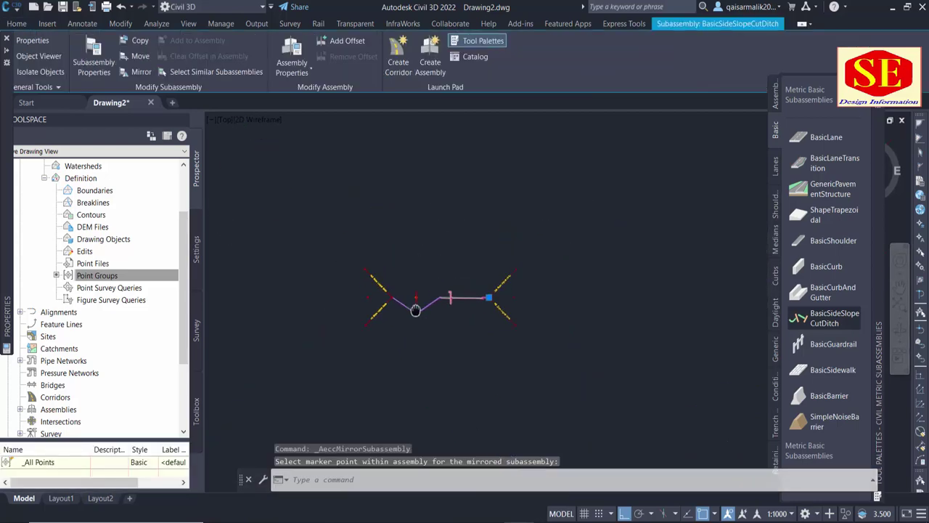
pyautogui.scroll(3, 416, 311)
pyautogui.press('Escape')
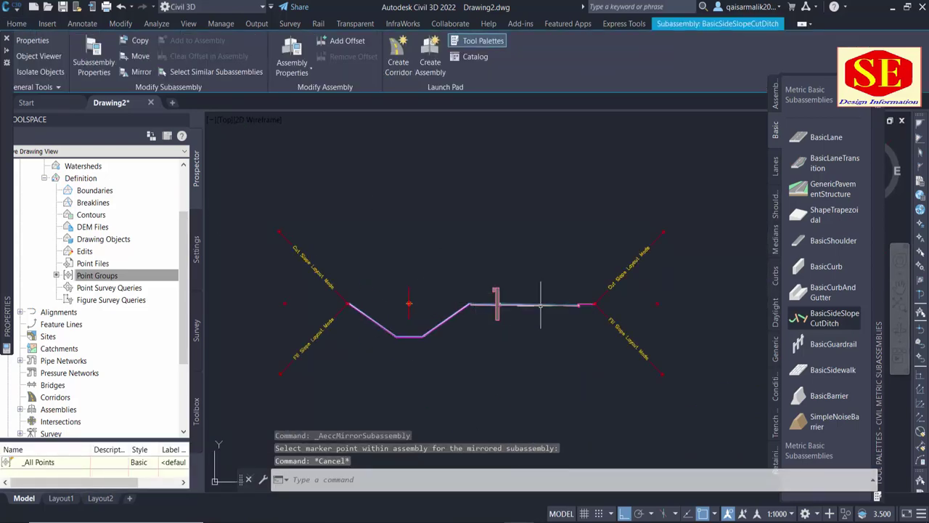
pyautogui.scroll(2, 418, 316)
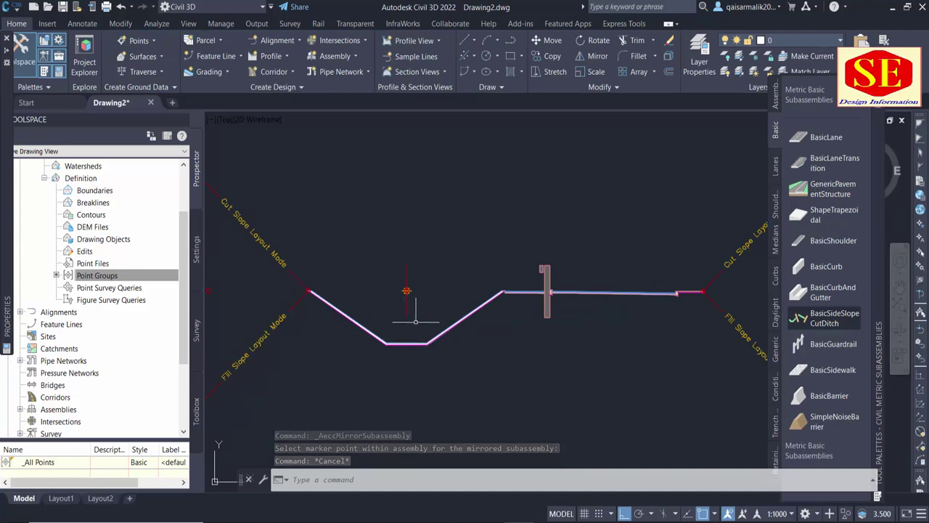
pyautogui.scroll(-1, 410, 309)
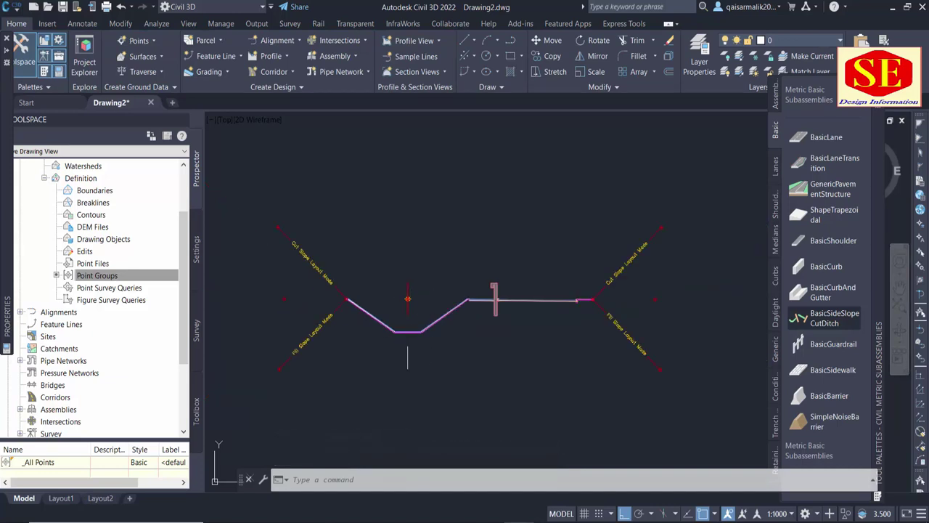
pyautogui.scroll(-1, 412, 331)
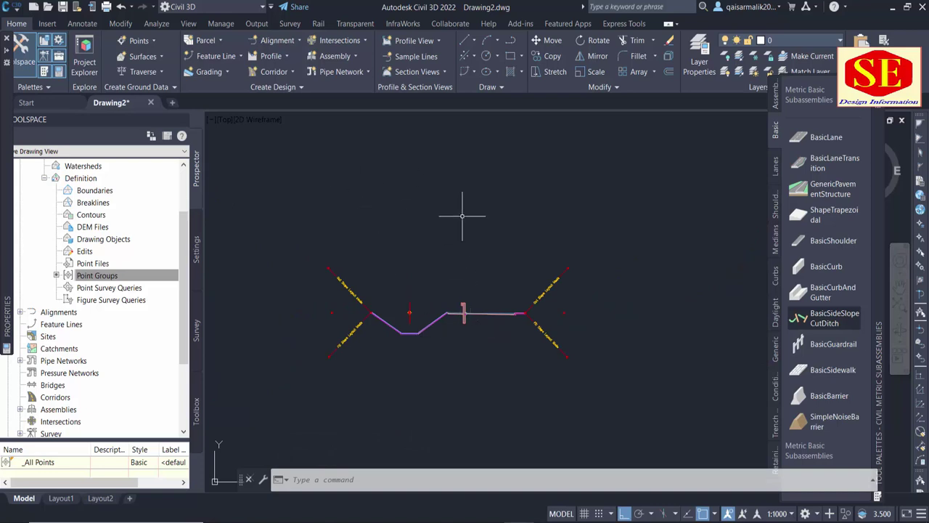
pyautogui.scroll(3, 415, 326)
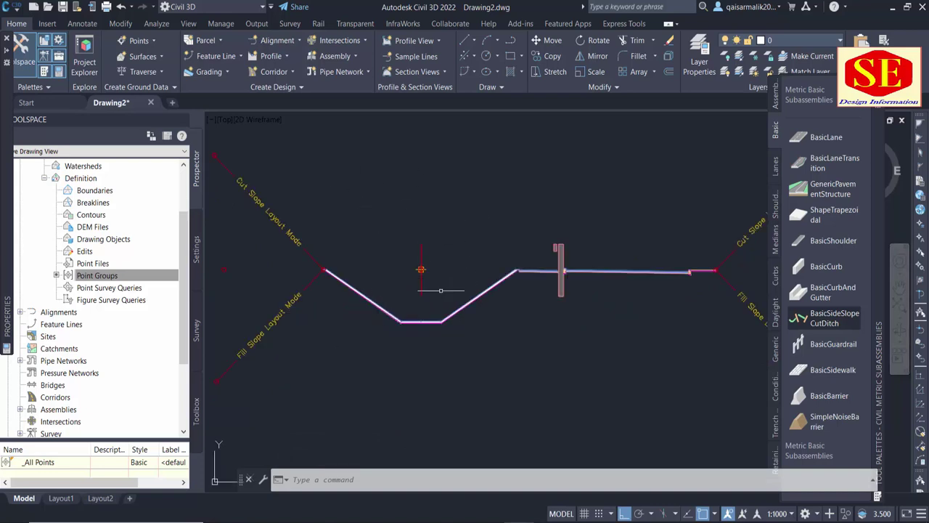
pyautogui.moveTo(602, 220); pyautogui.dragTo(529, 219, button='middle')
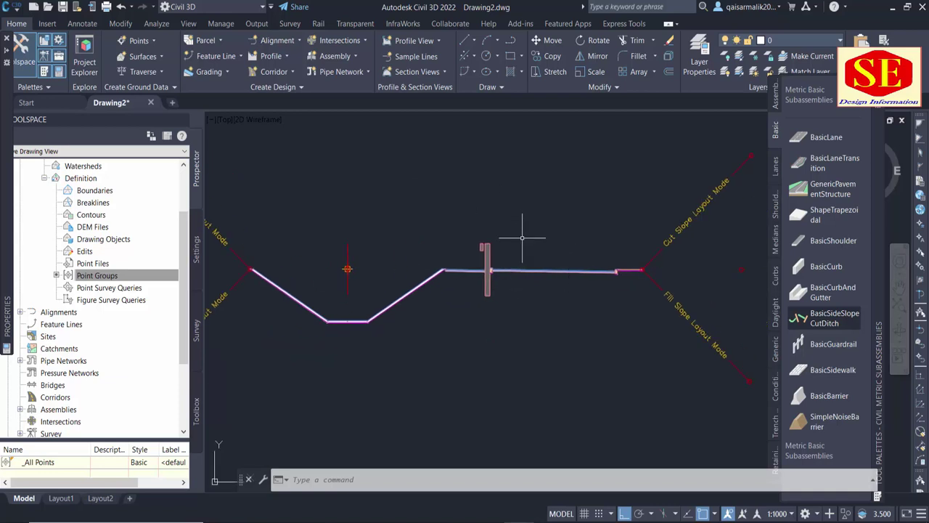
pyautogui.scroll(-1, 522, 237)
pyautogui.scroll(-2, 527, 276)
pyautogui.scroll(-2, 526, 279)
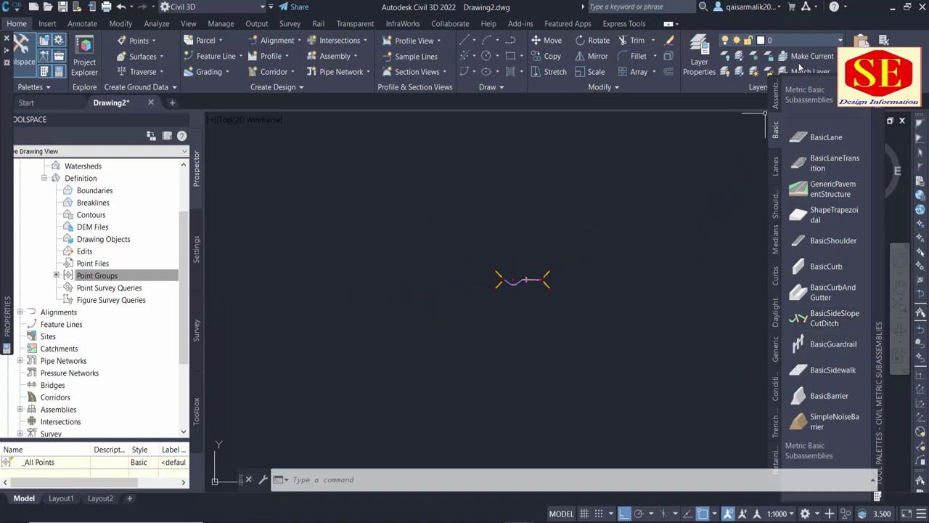
# Create corridor u1 with profile Chanel Invert Level, assembly ABC and target surface xyz
pyautogui.click(902, 120)
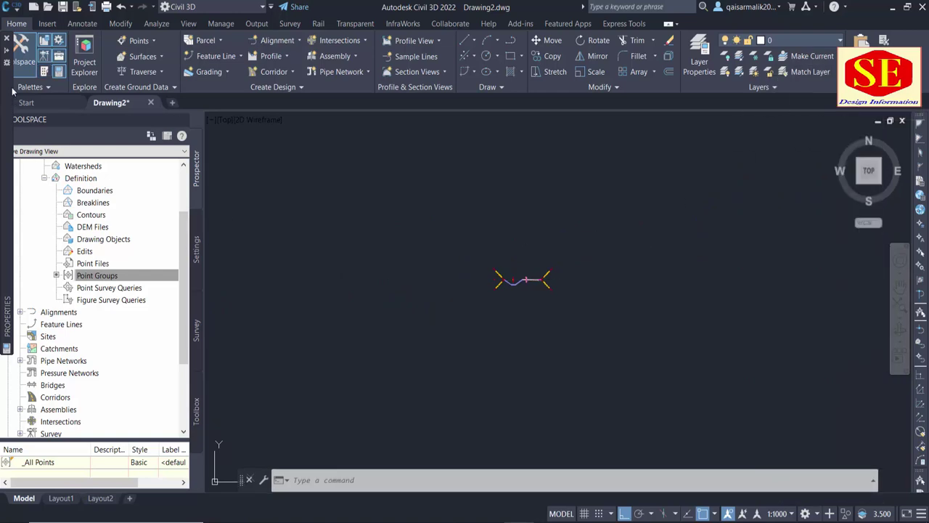
pyautogui.scroll(-3, 570, 301)
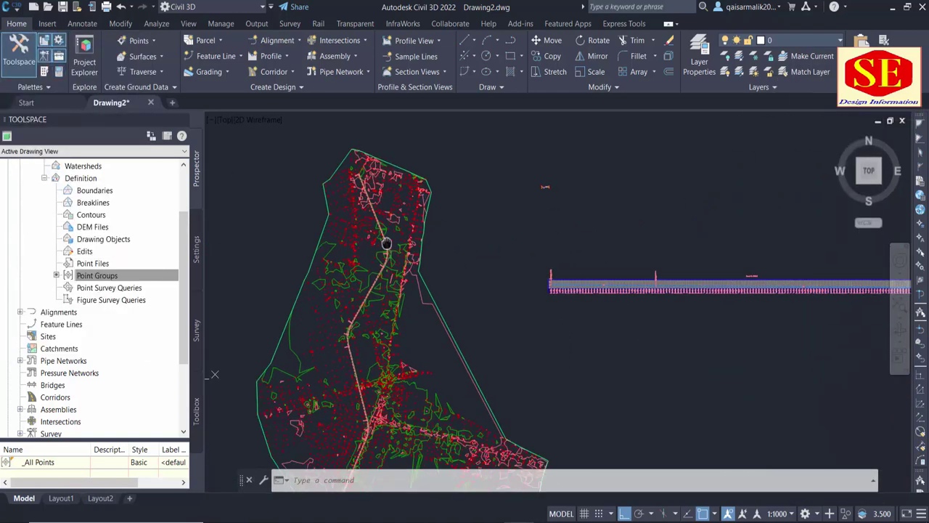
pyautogui.scroll(2, 387, 243)
pyautogui.scroll(3, 376, 205)
pyautogui.moveTo(579, 141); pyautogui.dragTo(573, 286, button='middle')
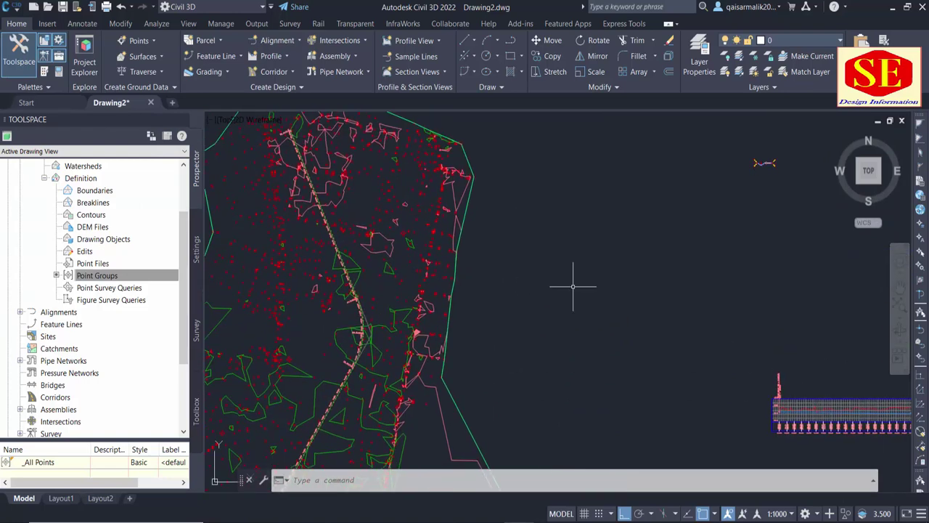
pyautogui.click(275, 76)
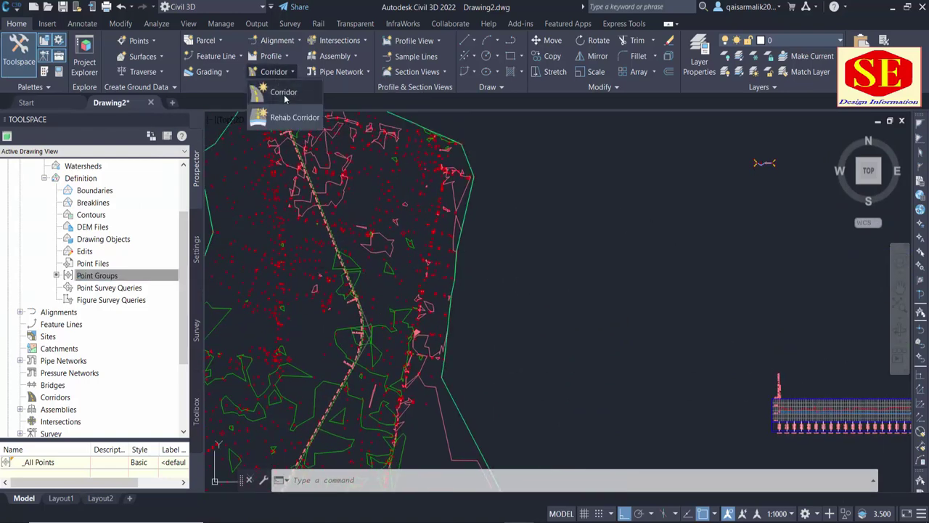
pyautogui.click(283, 93)
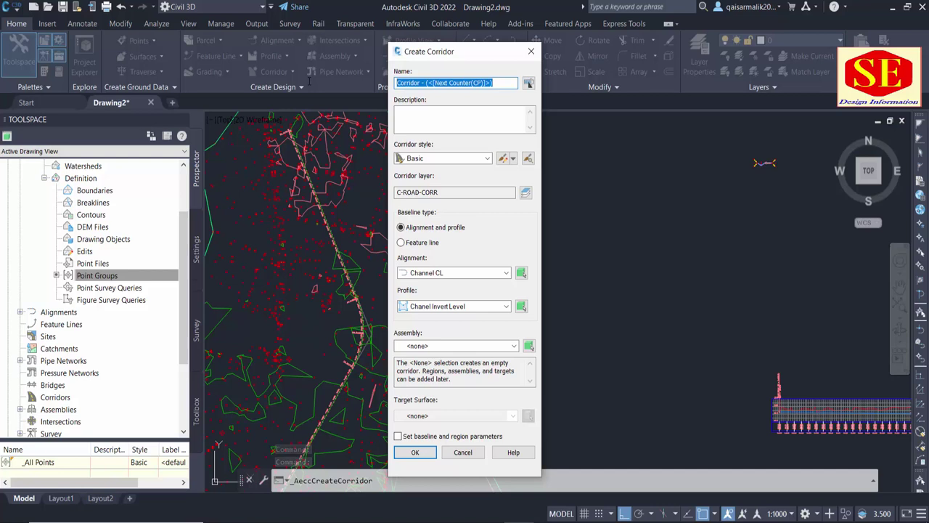
pyautogui.write('u1')
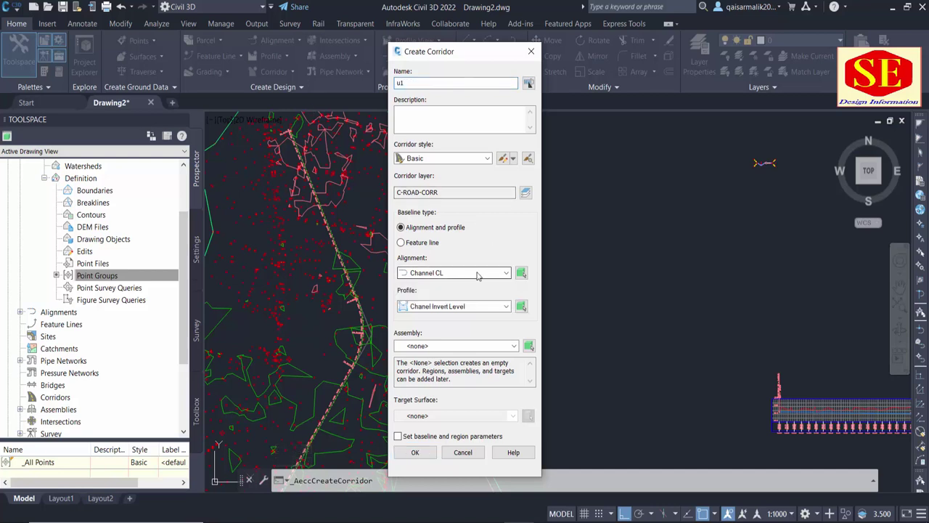
pyautogui.click(454, 307)
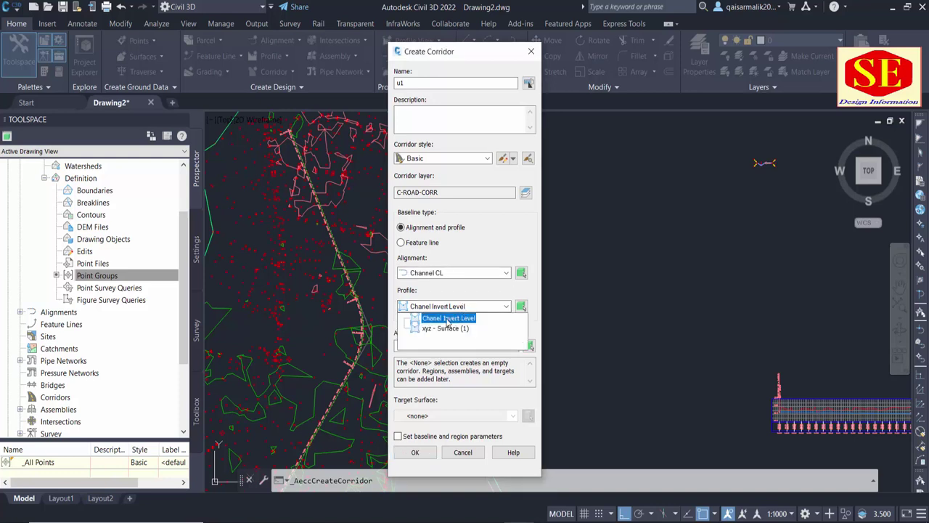
pyautogui.click(448, 323)
pyautogui.click(436, 347)
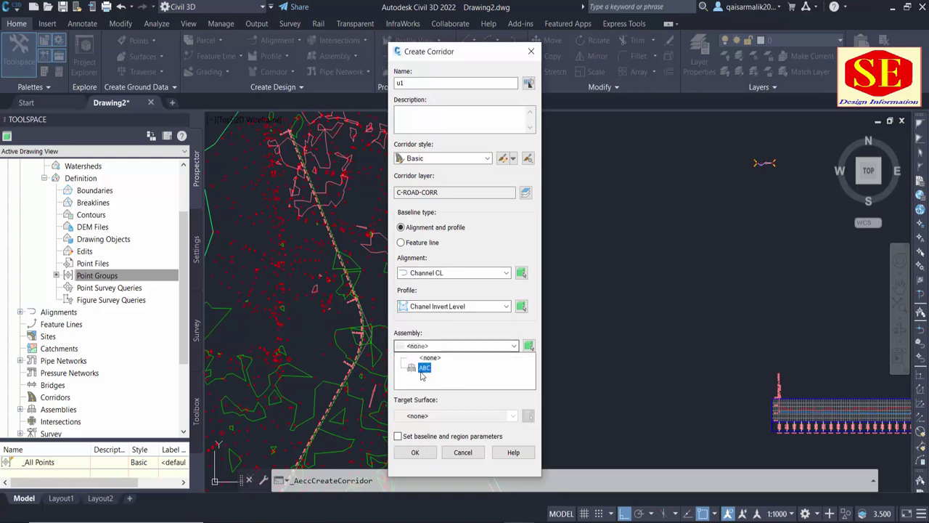
pyautogui.click(423, 369)
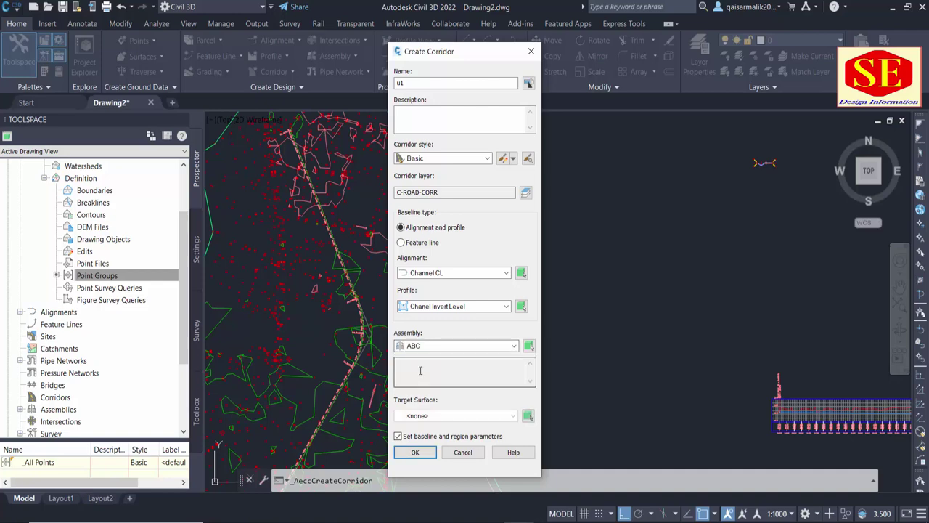
pyautogui.click(432, 420)
pyautogui.click(428, 439)
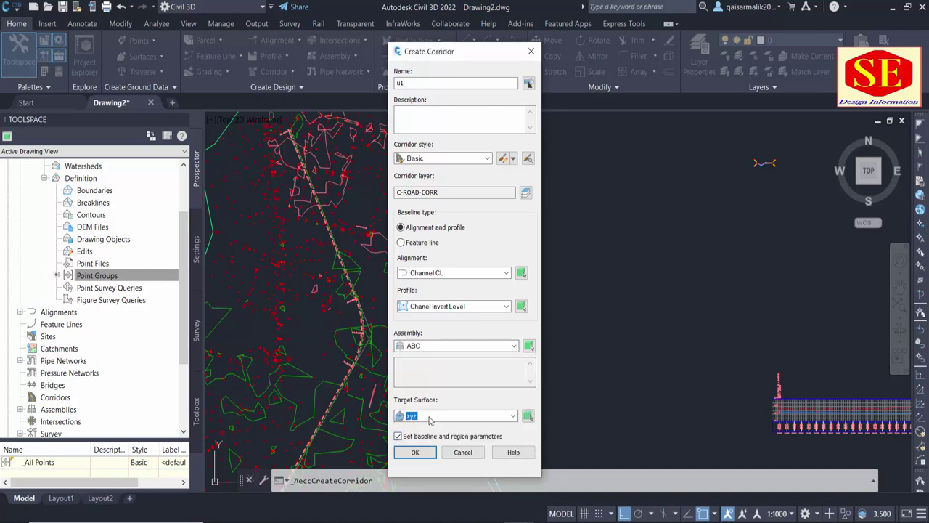
pyautogui.click(420, 454)
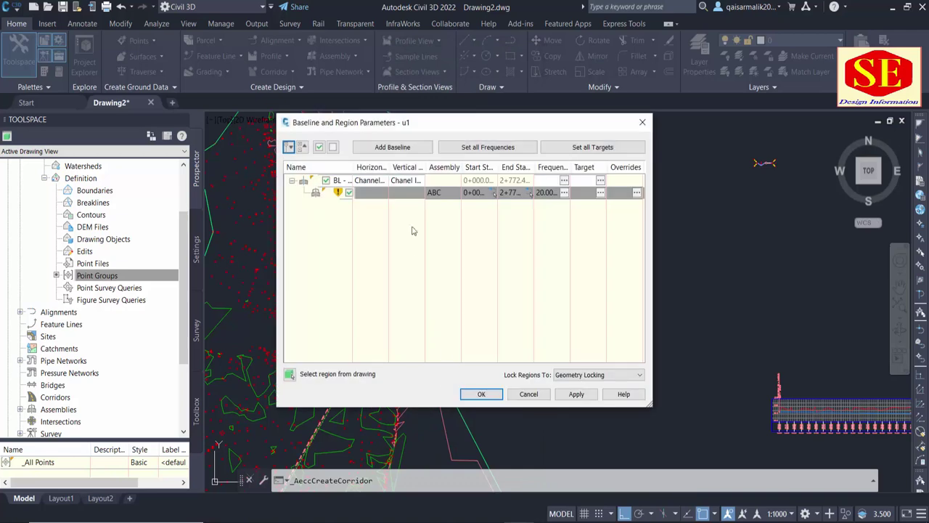
# Set the region's assembly frequency to 20 m and rebuild corridor u1
pyautogui.click(549, 192)
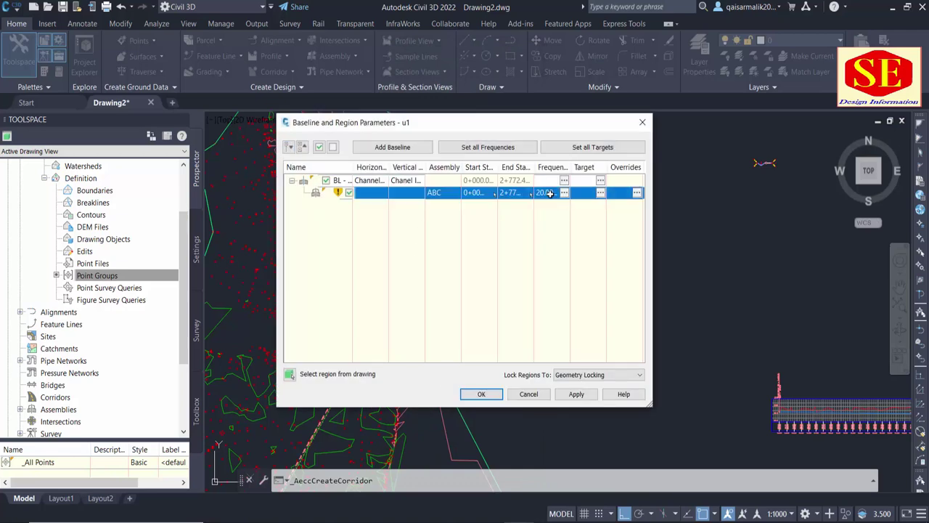
pyautogui.click(564, 193)
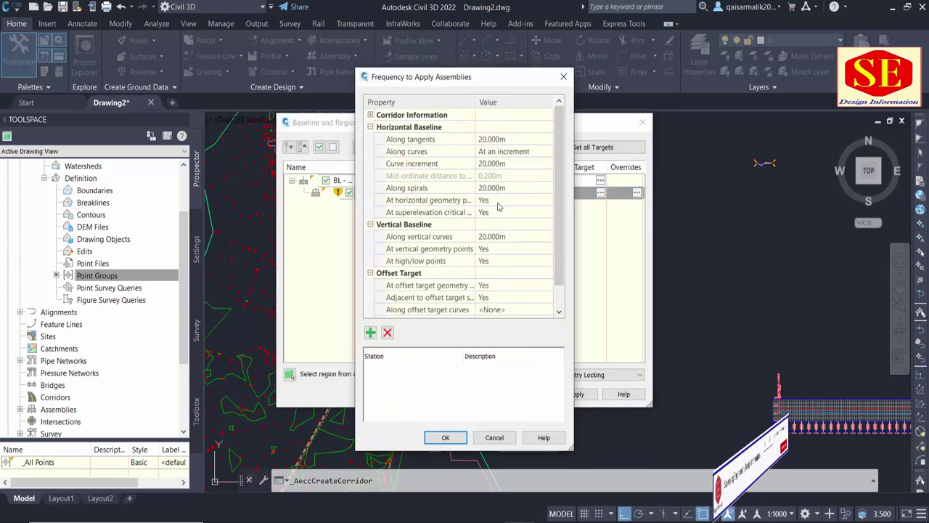
pyautogui.scroll(-1, 504, 253)
pyautogui.scroll(1, 494, 284)
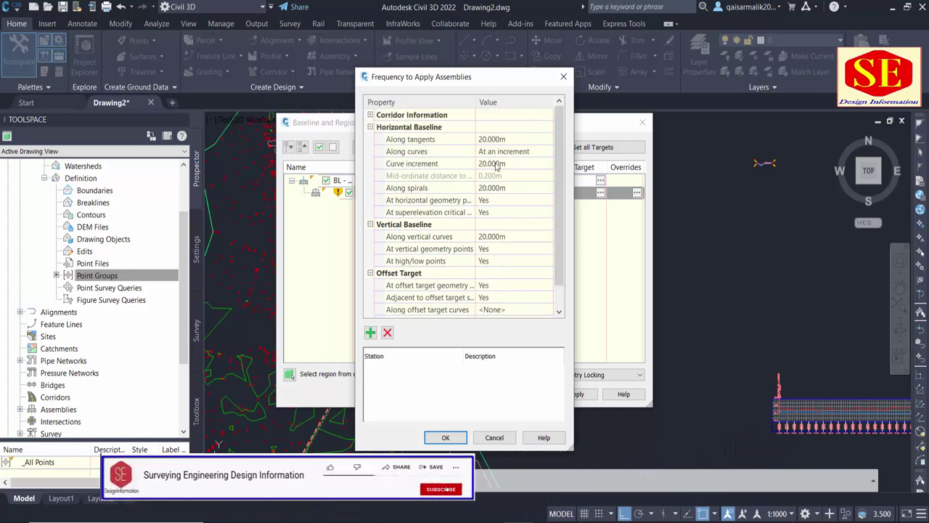
pyautogui.click(446, 438)
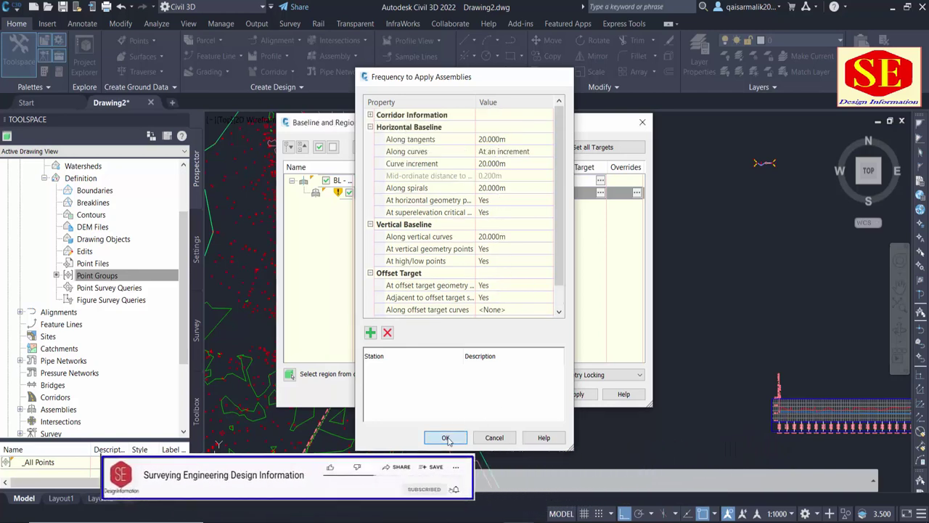
pyautogui.click(585, 396)
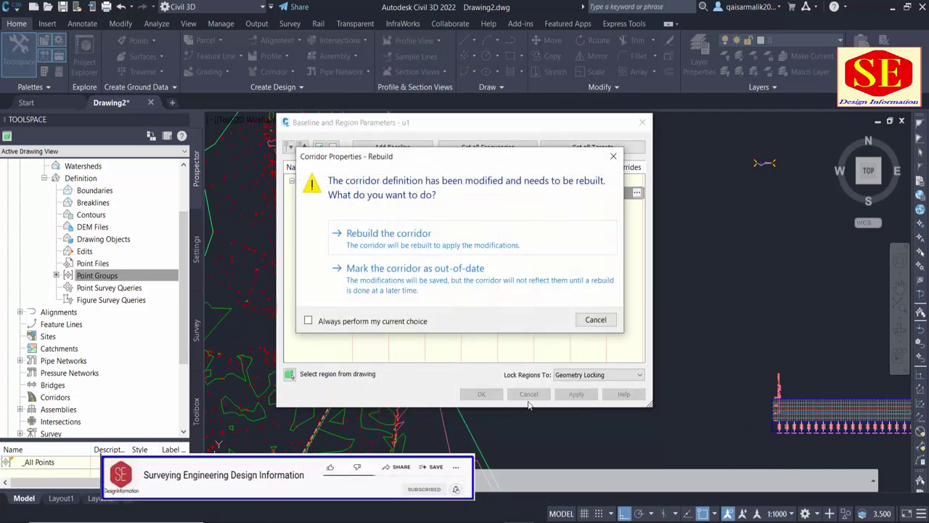
pyautogui.click(391, 234)
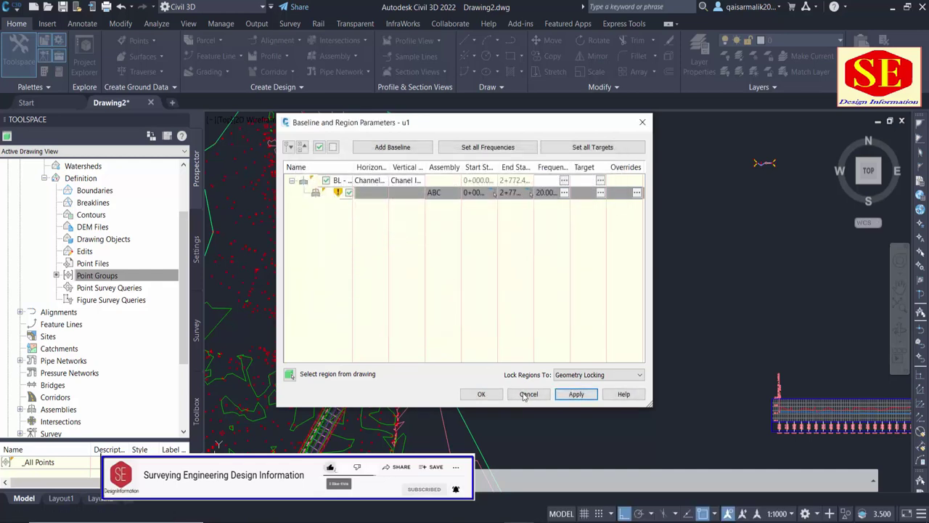
pyautogui.click(482, 394)
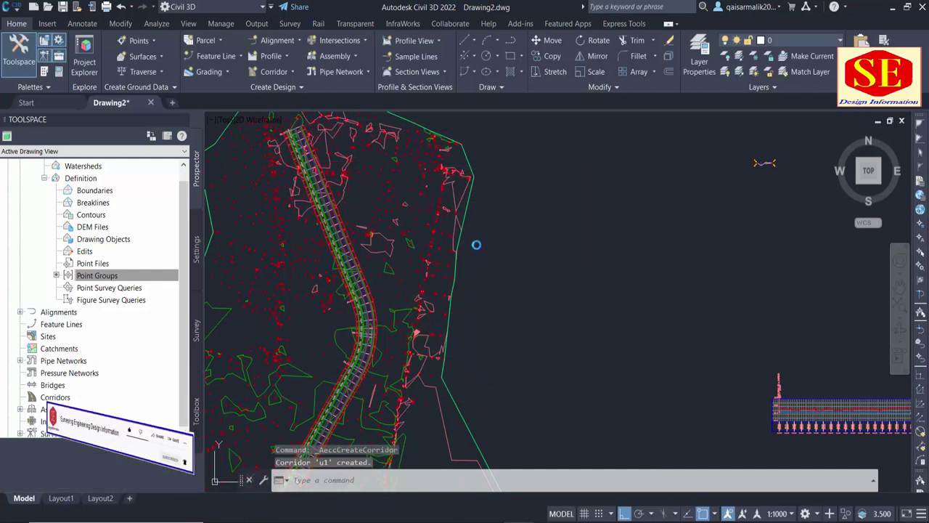
pyautogui.scroll(2, 393, 312)
pyautogui.moveTo(404, 175); pyautogui.dragTo(427, 291, button='middle')
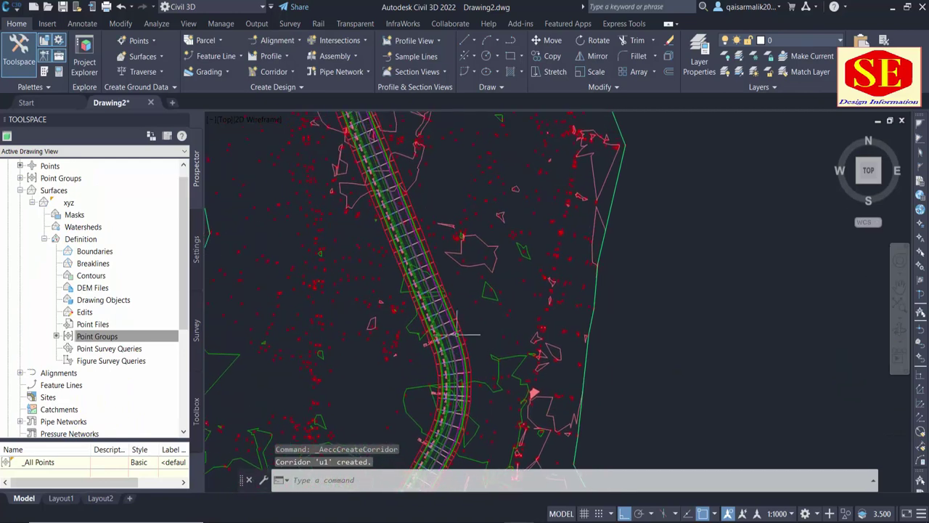
# Add corridor surface u1 - (1) using Datum links with Top Links overhang correction
pyautogui.click(427, 292)
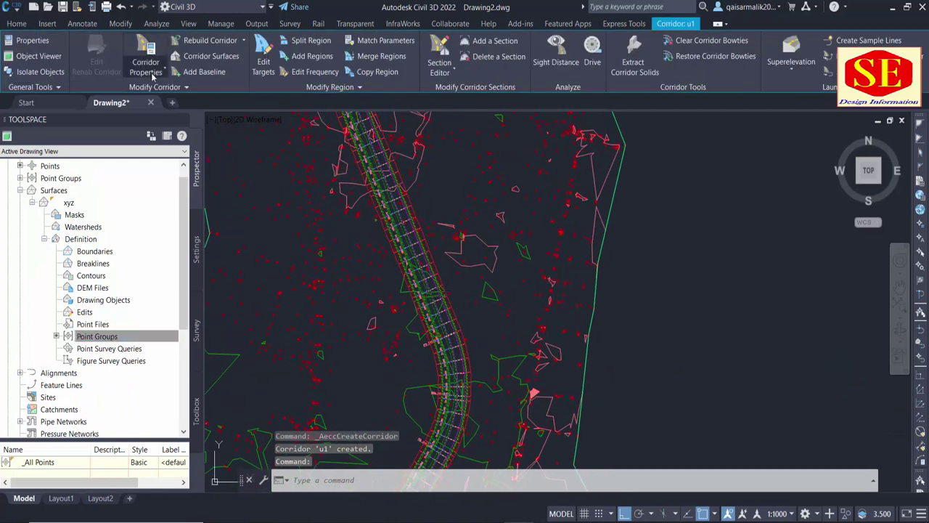
pyautogui.click(146, 64)
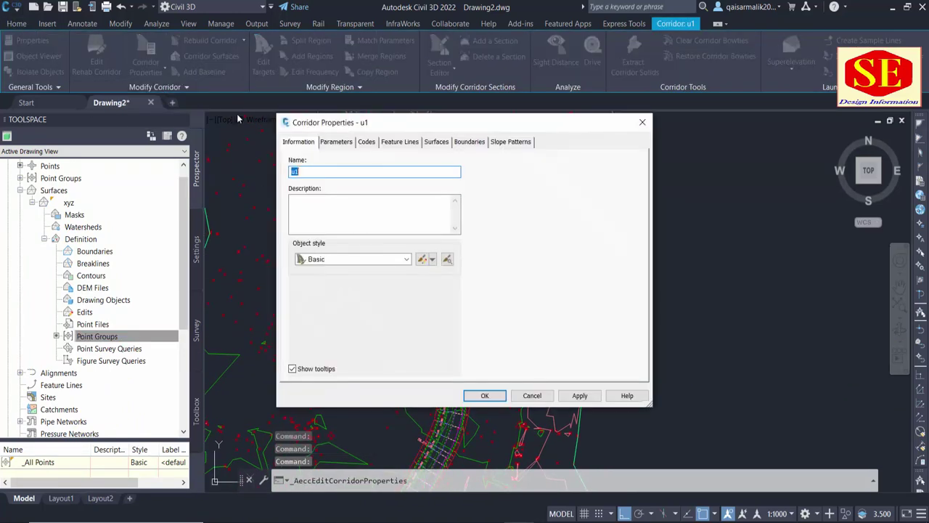
pyautogui.click(437, 143)
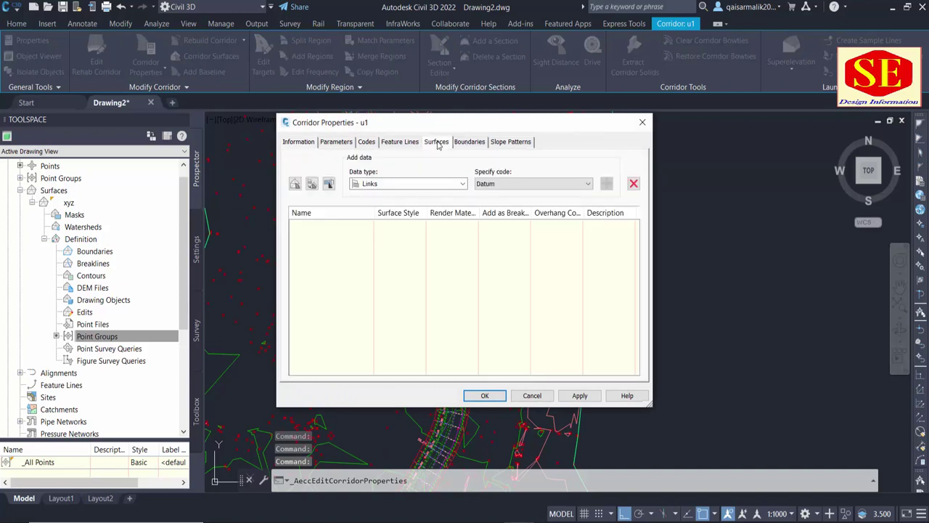
pyautogui.click(295, 185)
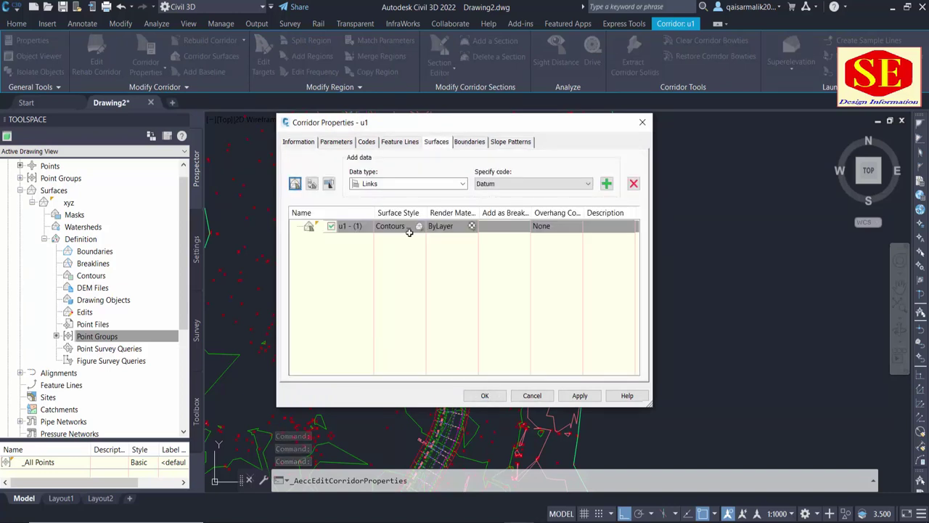
pyautogui.click(569, 230)
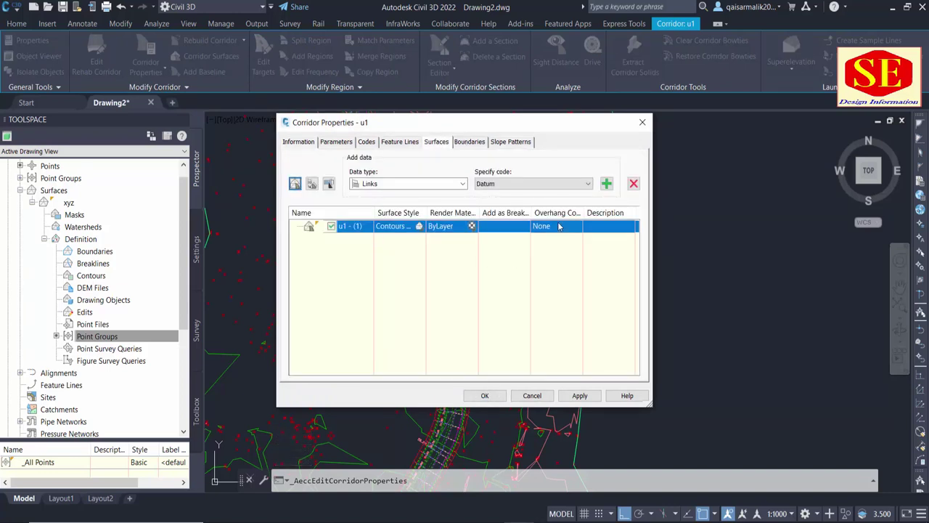
pyautogui.click(569, 230)
pyautogui.click(558, 239)
pyautogui.click(504, 186)
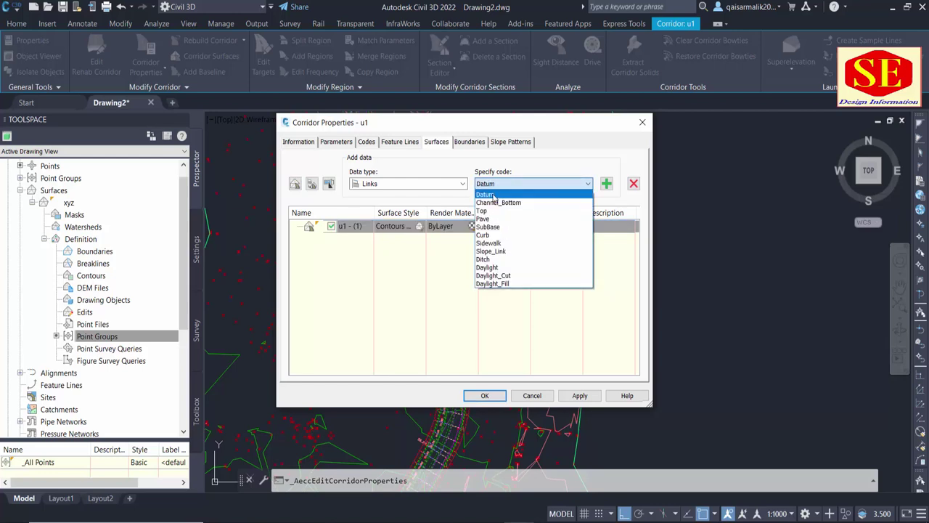
pyautogui.click(494, 195)
pyautogui.click(606, 183)
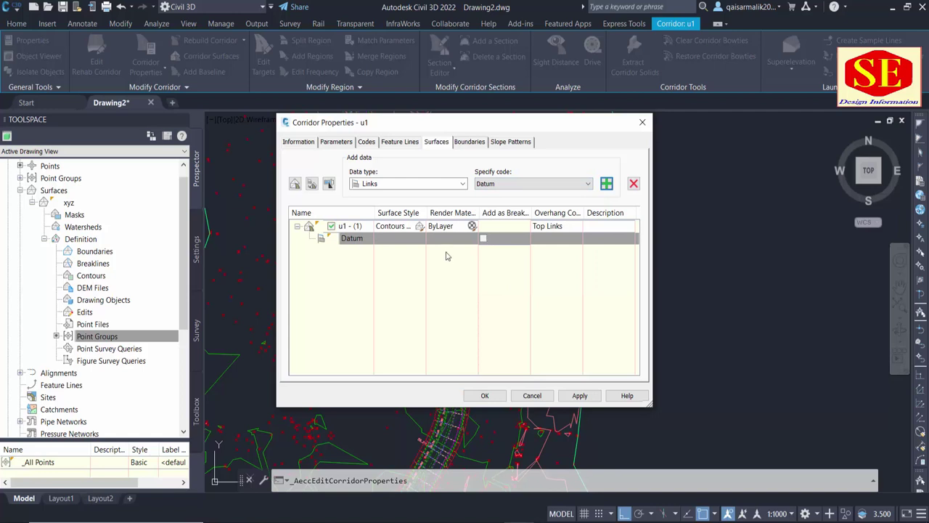
# Add a Daylight outside boundary to u1 - (1) and rebuild the corridor
pyautogui.click(468, 143)
pyautogui.click(339, 180)
pyautogui.moveTo(384, 204)
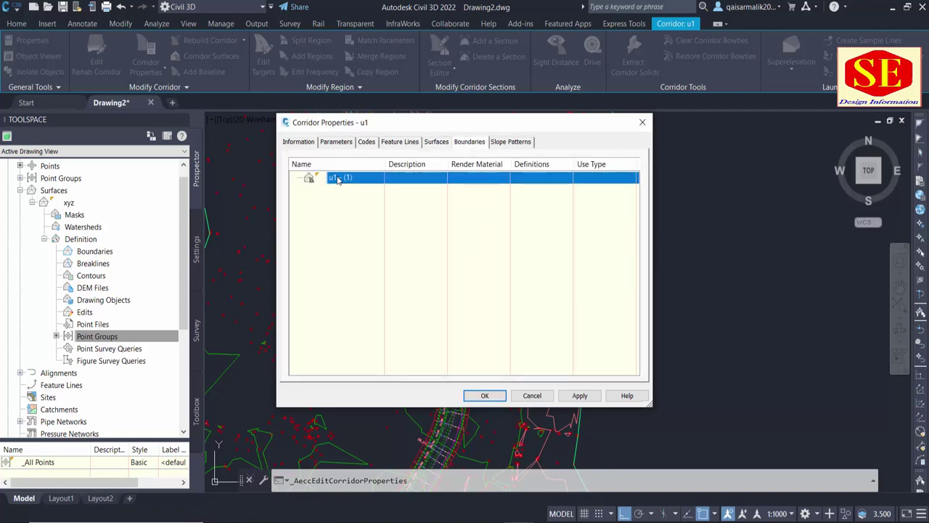
pyautogui.rightClick(337, 177)
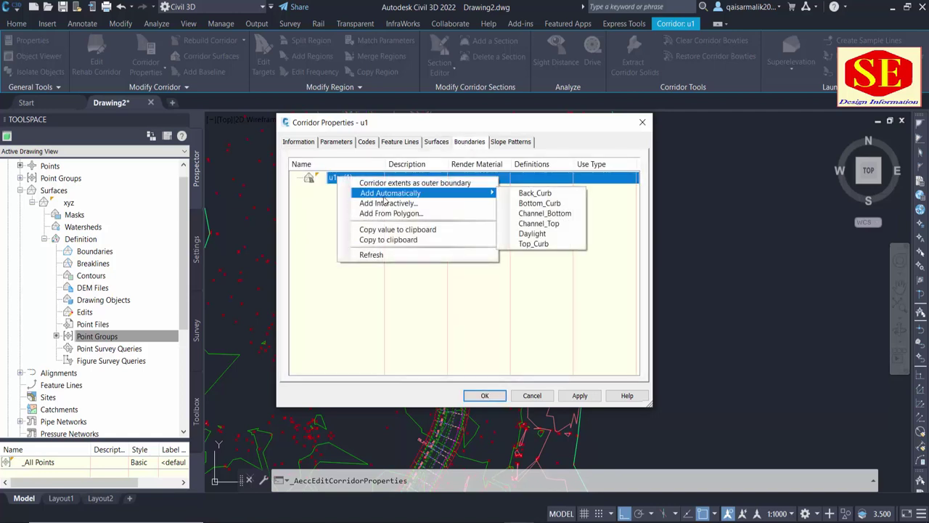
pyautogui.click(533, 234)
pyautogui.click(579, 396)
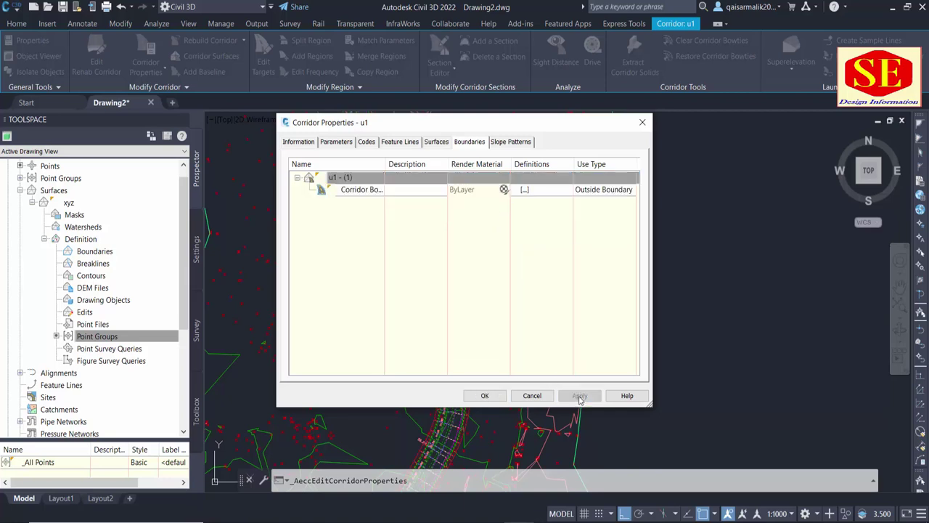
pyautogui.click(392, 233)
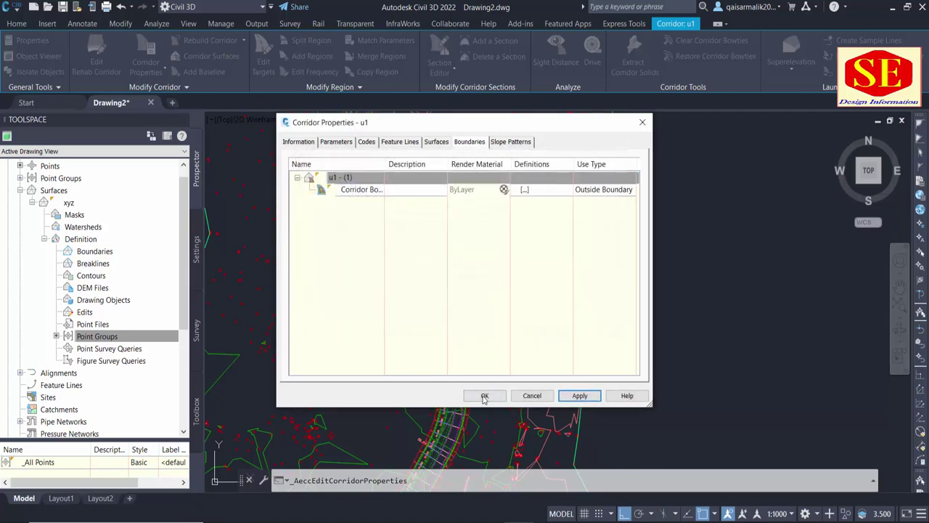
pyautogui.click(484, 395)
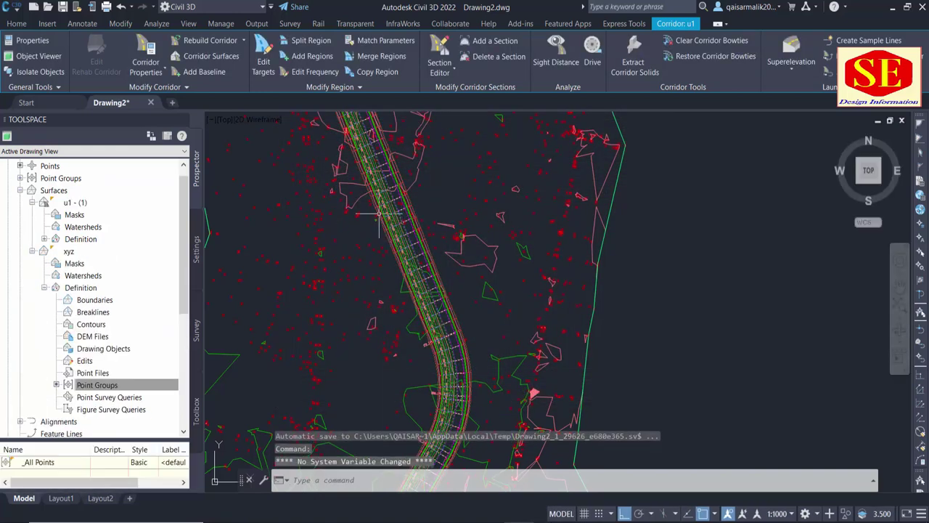
# Zoom out and pan to frame the ground surface and the corridor's south end
pyautogui.scroll(-2, 401, 216)
pyautogui.scroll(-1, 401, 216)
pyautogui.scroll(-2, 401, 216)
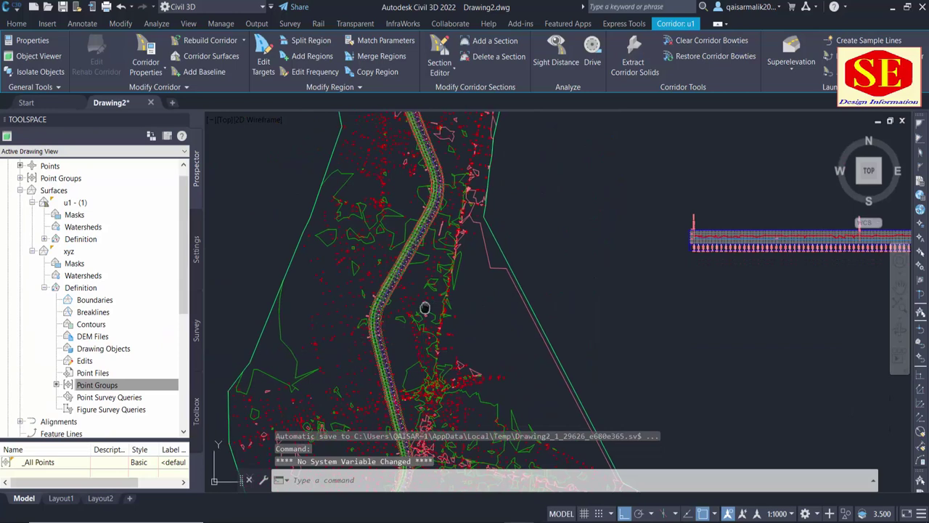
pyautogui.moveTo(426, 307); pyautogui.dragTo(426, 197, button='middle')
pyautogui.scroll(-2, 426, 197)
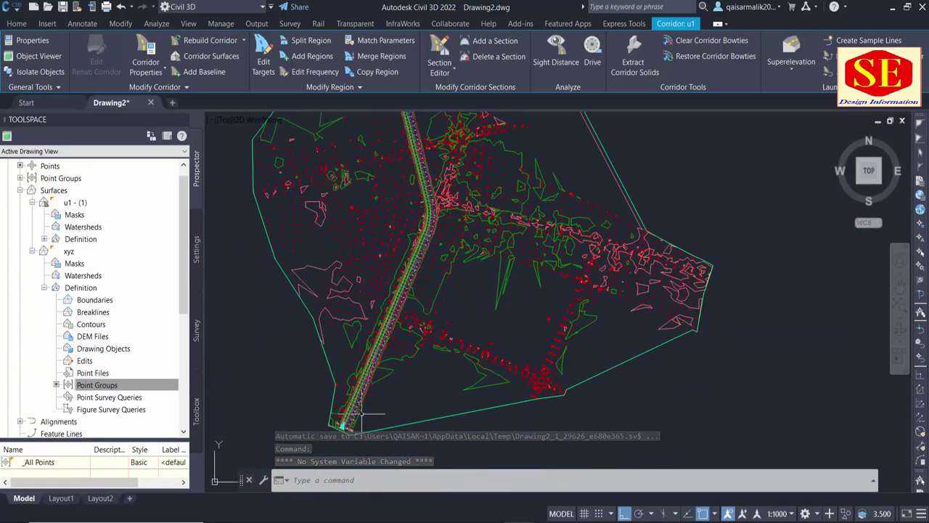
pyautogui.scroll(3, 341, 425)
pyautogui.moveTo(328, 443); pyautogui.dragTo(365, 327, button='middle')
pyautogui.scroll(2, 365, 305)
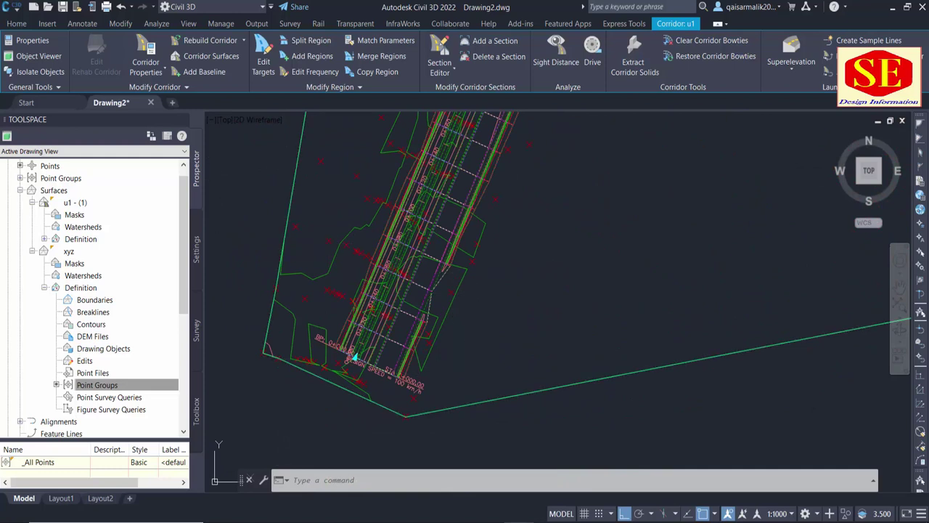
# Switch to the Realistic visual style and orbit into an oblique 3-D view
pyautogui.click(256, 120)
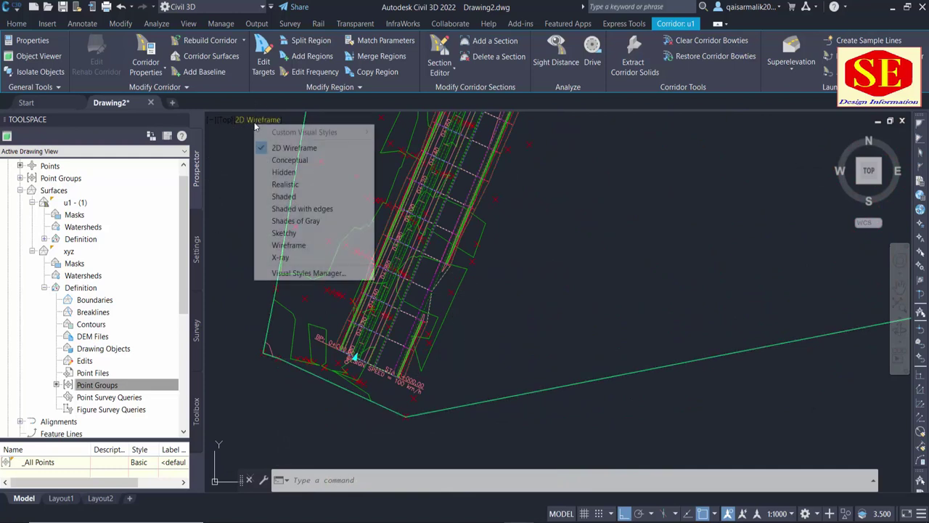
pyautogui.click(285, 184)
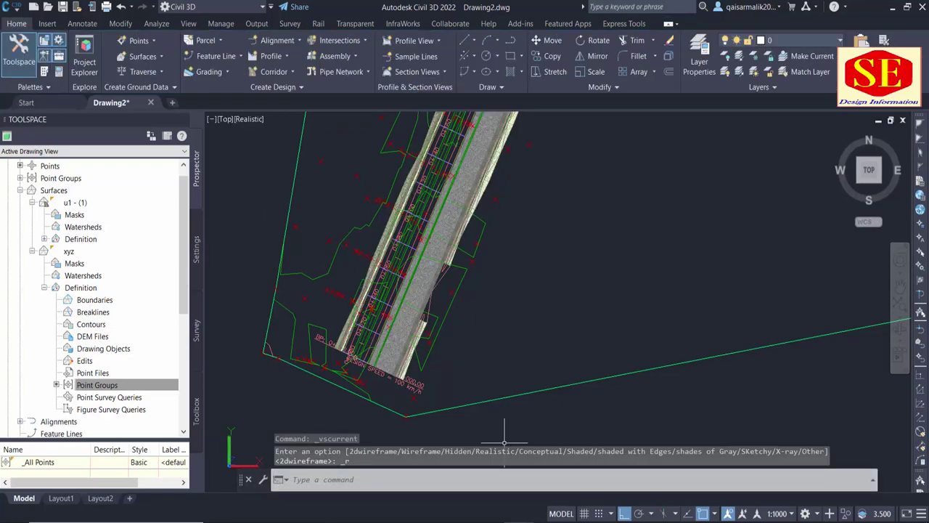
pyautogui.keyDown('shift'); pyautogui.moveTo(515, 439); pyautogui.dragTo(485, 296, button='middle'); pyautogui.keyUp('shift')
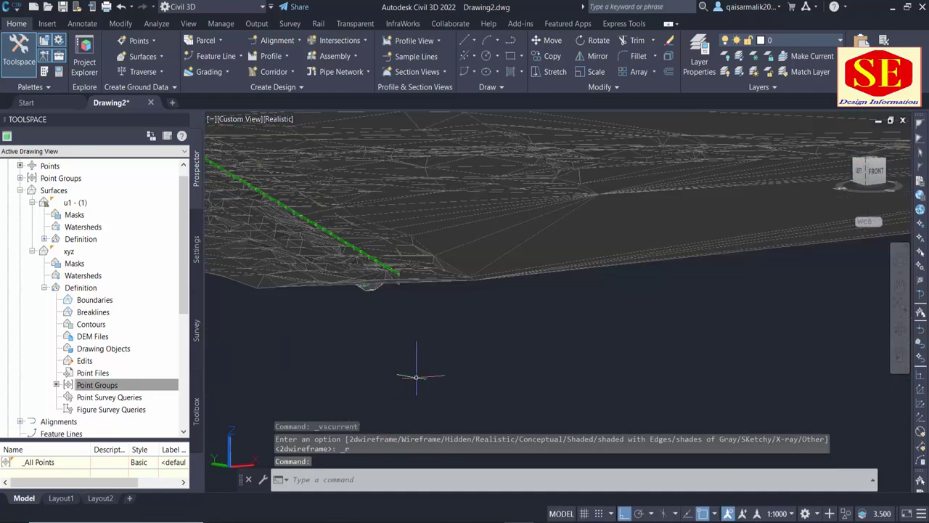
pyautogui.moveTo(426, 316)
pyautogui.keyDown('shift'); pyautogui.mouseDown(button='middle')
pyautogui.moveTo(383, 331)
pyautogui.moveTo(404, 331)
pyautogui.moveTo(415, 307)
pyautogui.moveTo(465, 305)
pyautogui.mouseUp(button='middle'); pyautogui.keyUp('shift')
# Change the xyz surface's style to _No Display in Surface Properties
pyautogui.click(479, 299)
pyautogui.rightClick(479, 297)
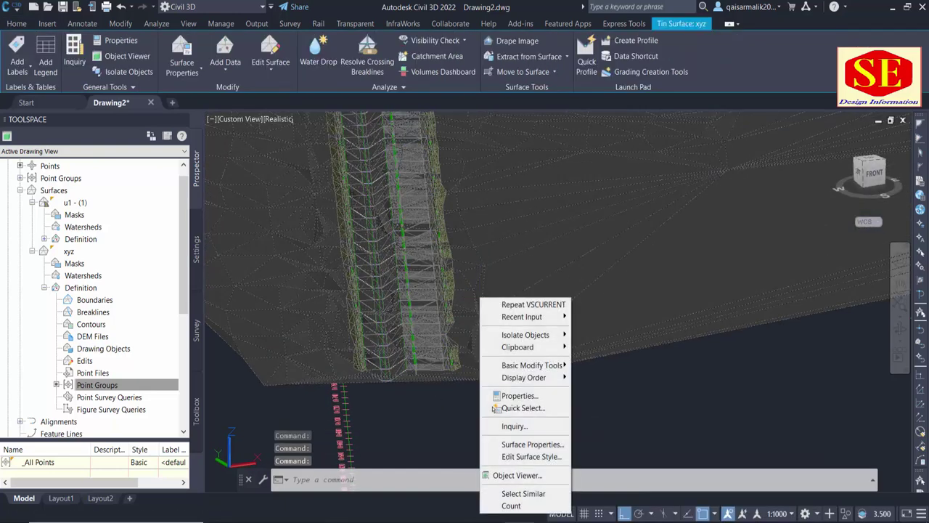
pyautogui.click(534, 444)
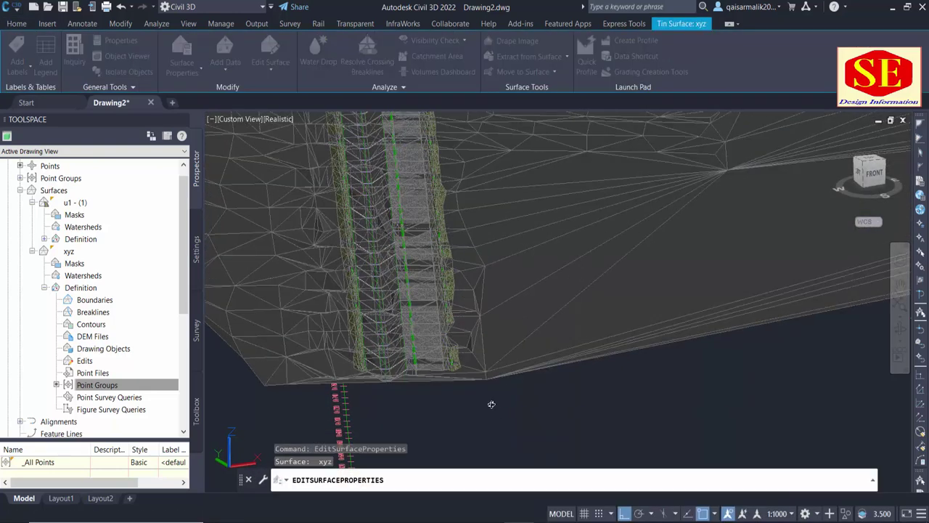
pyautogui.click(354, 159)
pyautogui.click(340, 169)
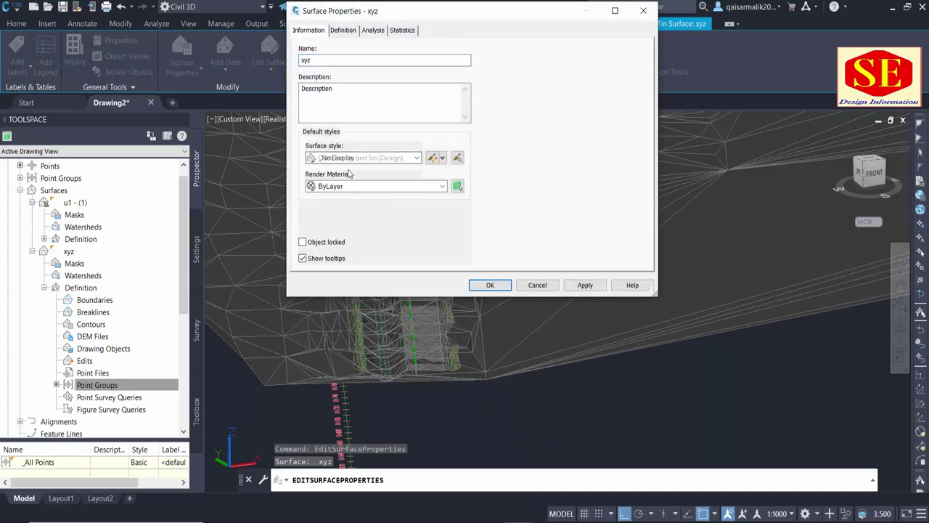
pyautogui.click(585, 286)
pyautogui.click(490, 284)
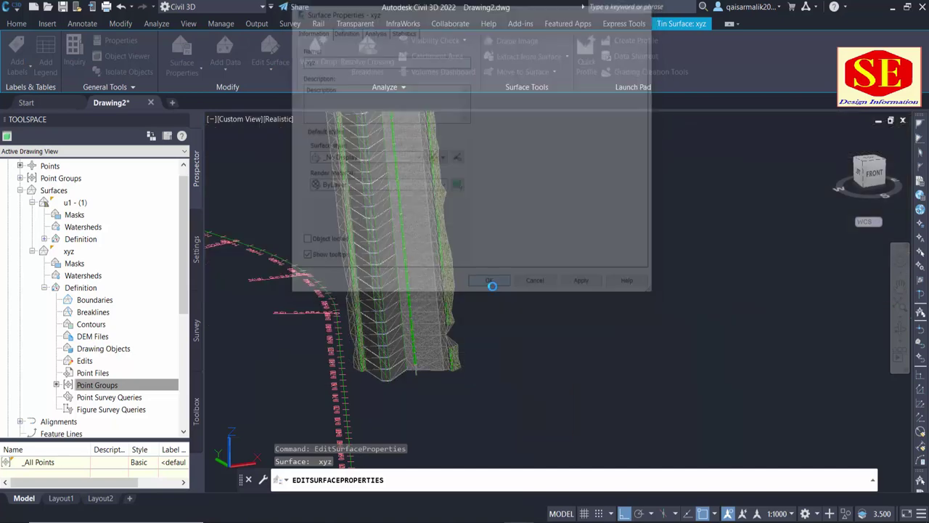
pyautogui.scroll(2, 418, 338)
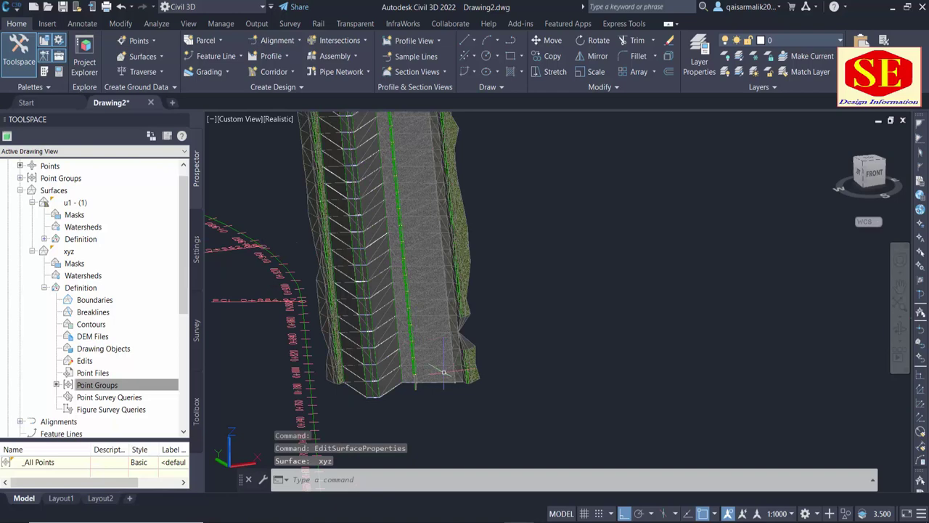
# Orbit and pan along the channel bend, undoing the change that hid the corridor
pyautogui.keyDown('shift'); pyautogui.moveTo(443, 373); pyautogui.dragTo(449, 360, button='middle'); pyautogui.keyUp('shift')
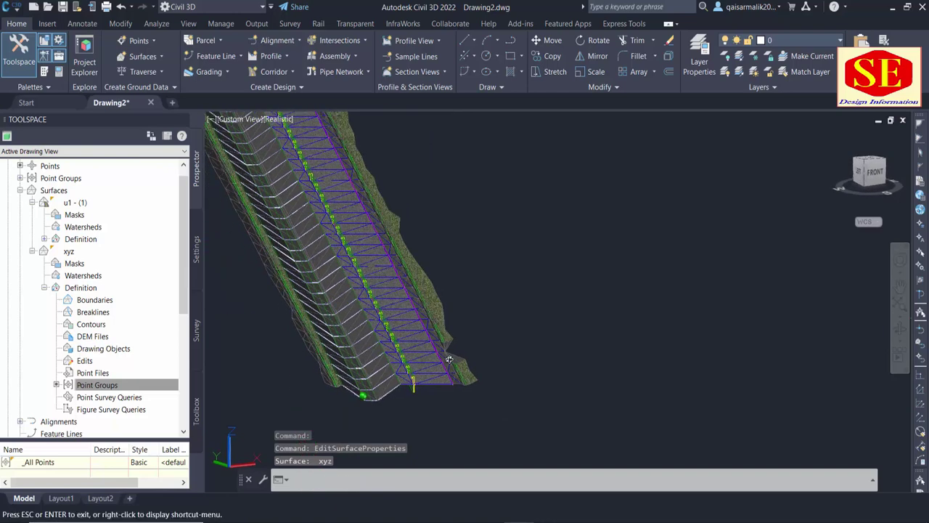
pyautogui.scroll(1, 413, 396)
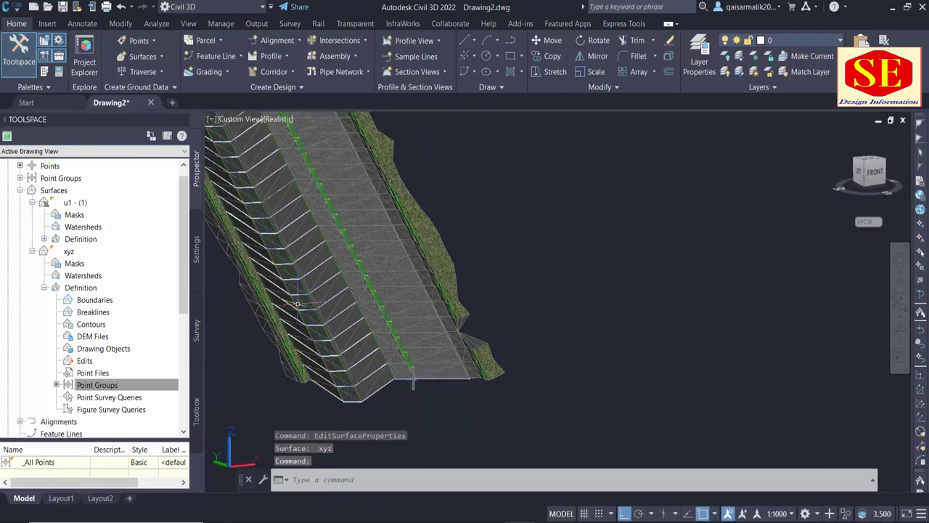
pyautogui.moveTo(297, 303)
pyautogui.mouseDown(button='middle')
pyautogui.moveTo(481, 424)
pyautogui.moveTo(397, 345)
pyautogui.mouseUp(button='middle')
pyautogui.scroll(-2, 396, 345)
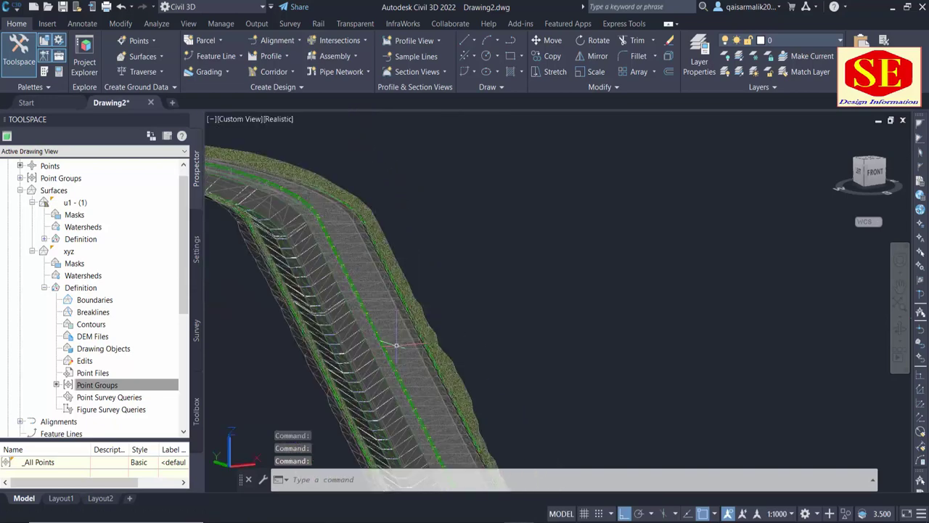
pyautogui.moveTo(305, 196); pyautogui.dragTo(608, 365, button='middle')
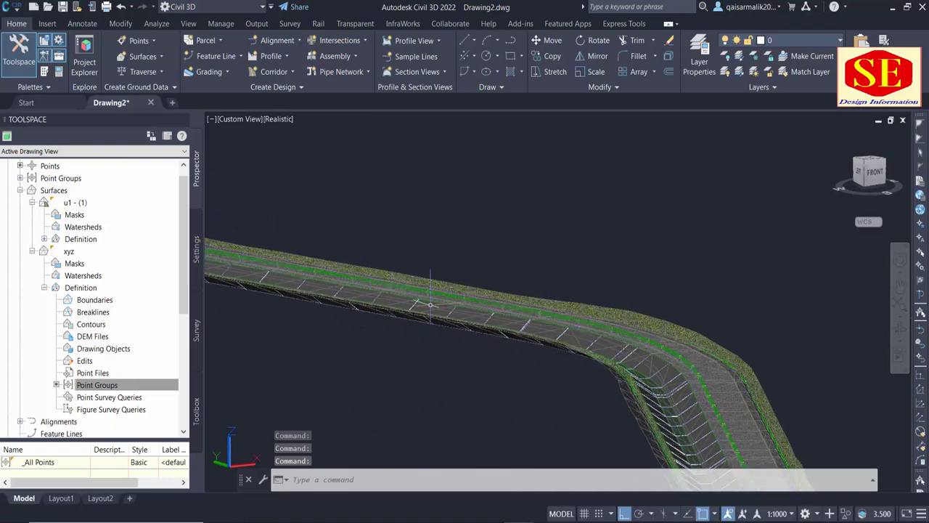
pyautogui.moveTo(430, 304); pyautogui.dragTo(419, 304, button='middle')
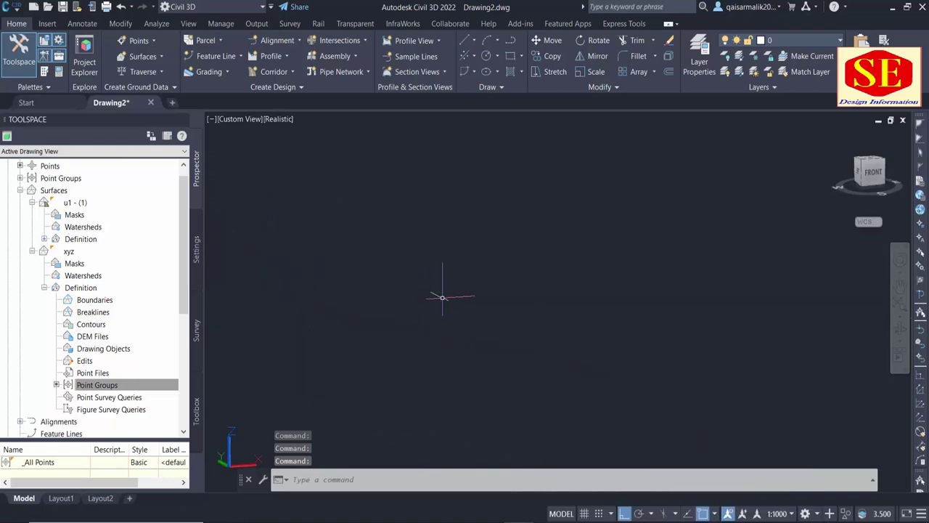
pyautogui.hotkey('ctrl', 'z')
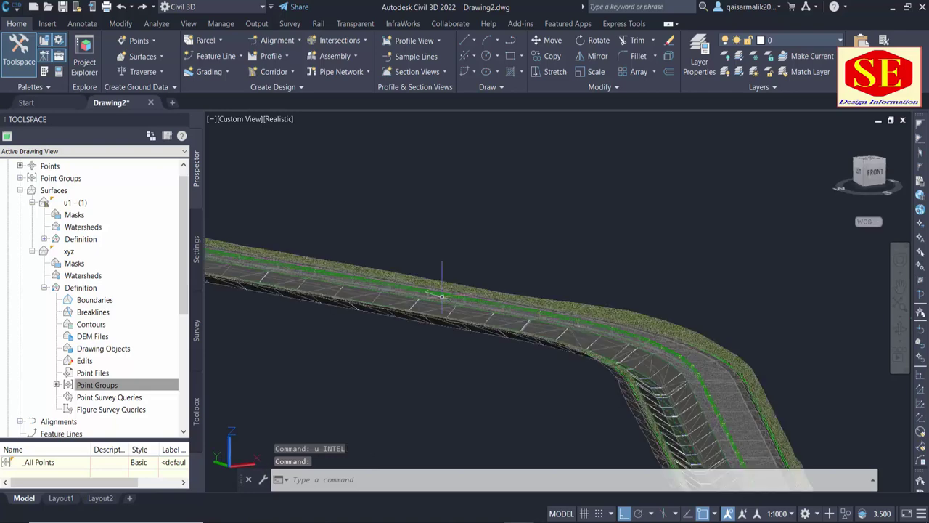
pyautogui.moveTo(326, 189); pyautogui.dragTo(356, 225, button='middle')
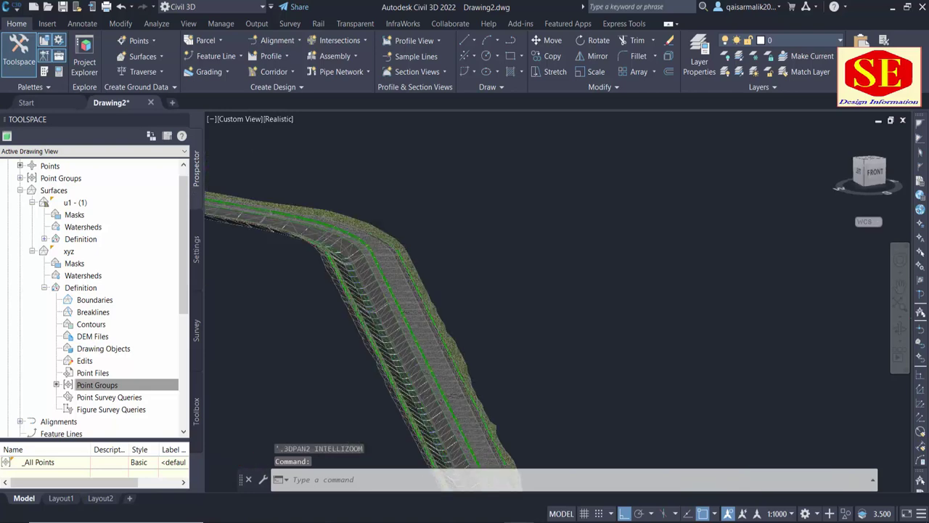
# Switch Drawing2 to the Shaded visual style and frame the corridor's lower end
pyautogui.click(276, 120)
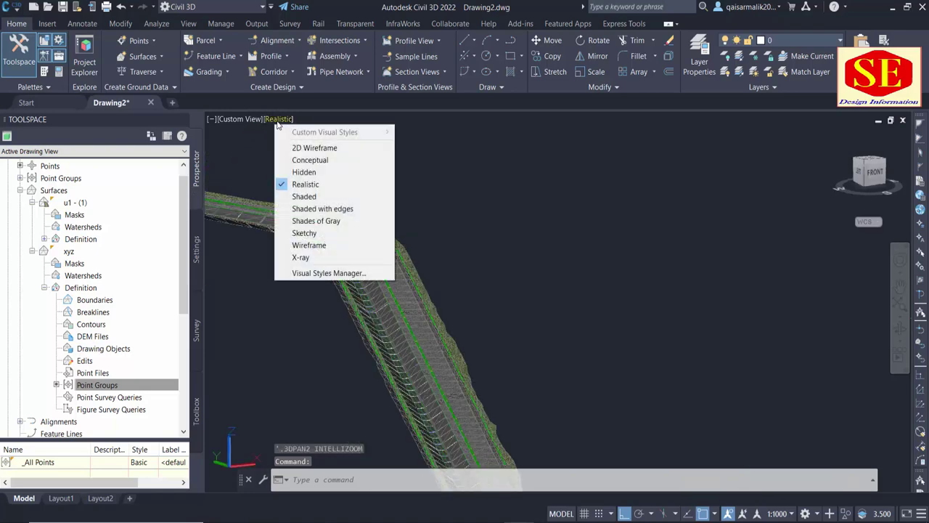
pyautogui.click(305, 196)
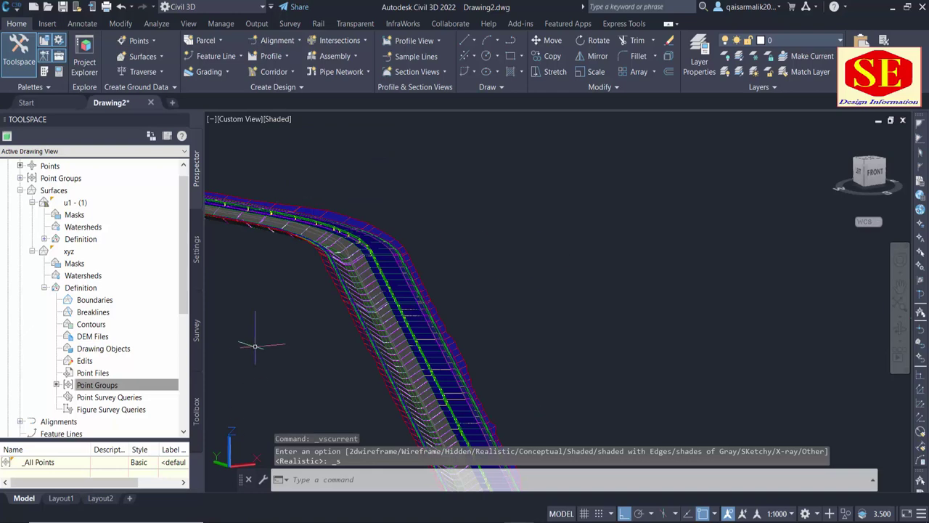
pyautogui.moveTo(255, 345)
pyautogui.mouseDown(button='middle')
pyautogui.moveTo(291, 319)
pyautogui.moveTo(355, 359)
pyautogui.mouseUp(button='middle')
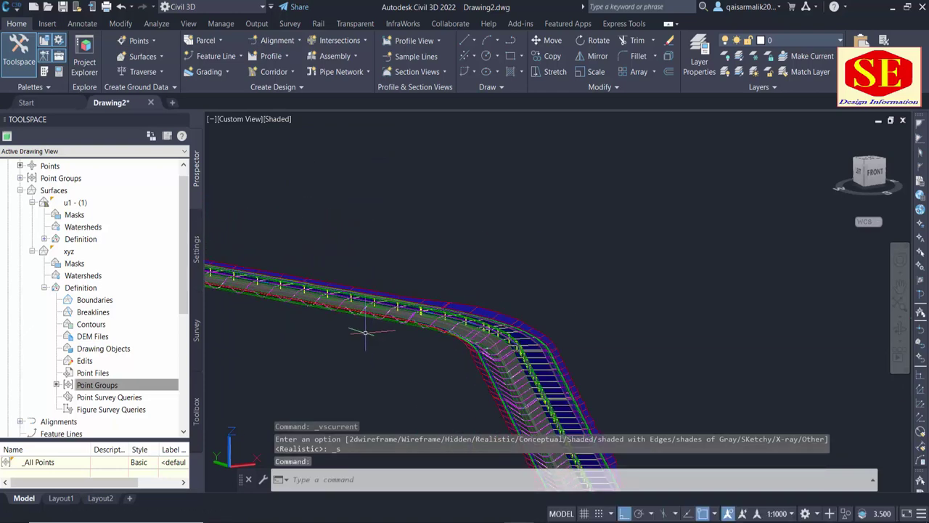
pyautogui.moveTo(435, 411); pyautogui.dragTo(378, 303)
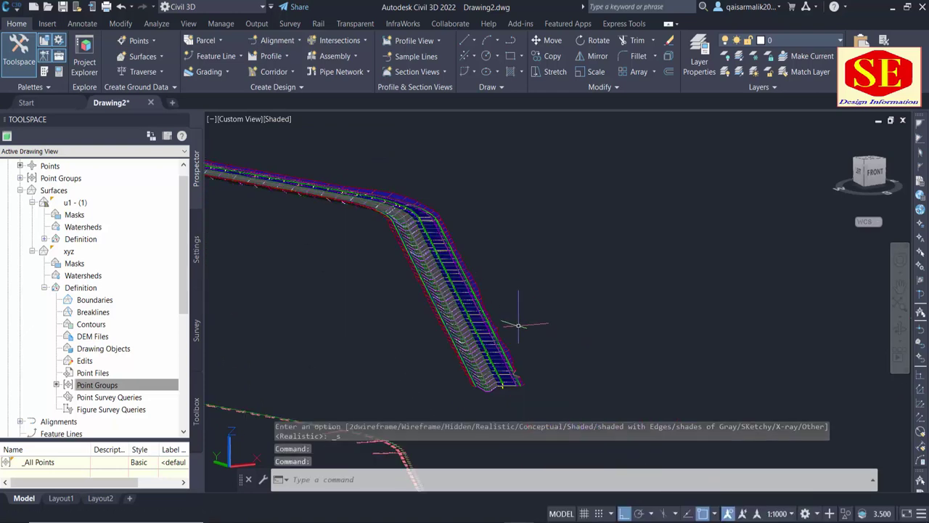
pyautogui.moveTo(377, 302); pyautogui.dragTo(494, 300, button='middle')
pyautogui.scroll(3, 494, 301)
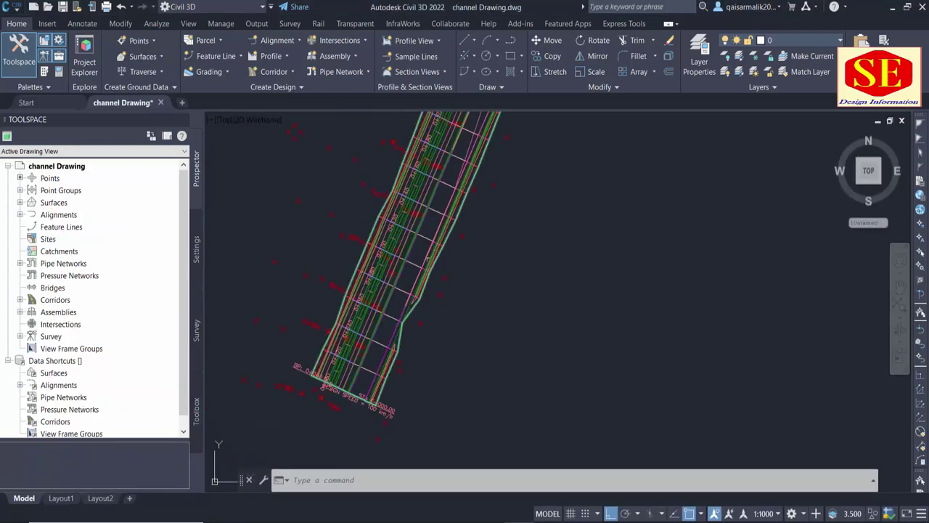
# Start a drive-through along the channel corridor feature line from the Analyze tools
pyautogui.click(164, 26)
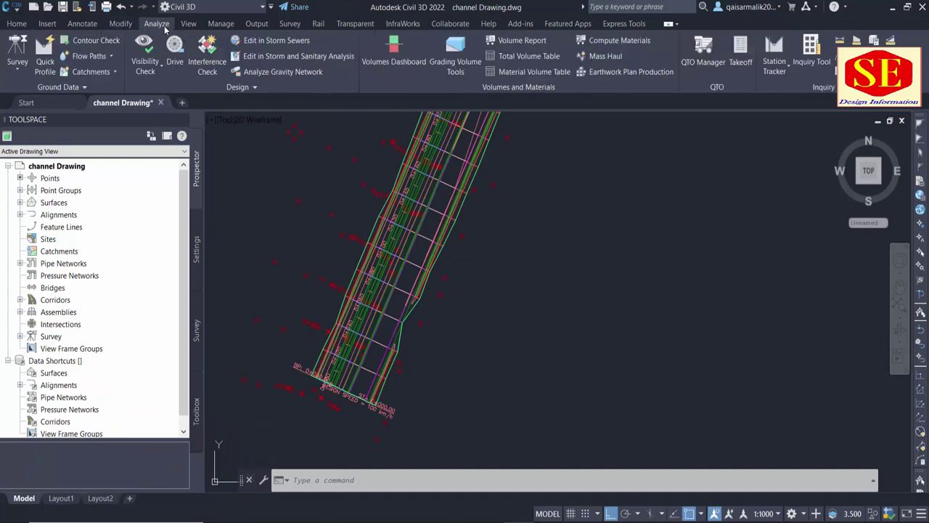
pyautogui.click(175, 61)
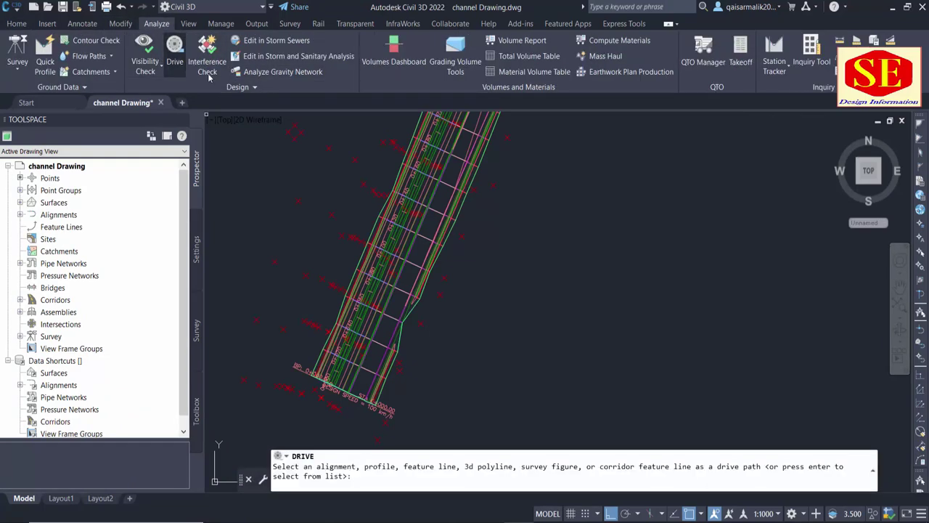
pyautogui.scroll(2, 402, 278)
pyautogui.scroll(2, 363, 291)
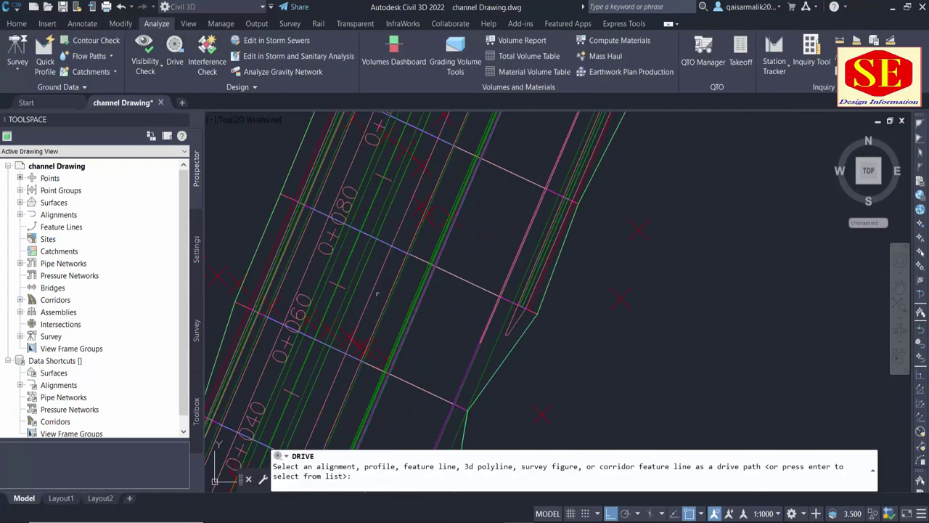
pyautogui.scroll(1, 334, 305)
pyautogui.click(329, 308)
pyautogui.click(328, 308)
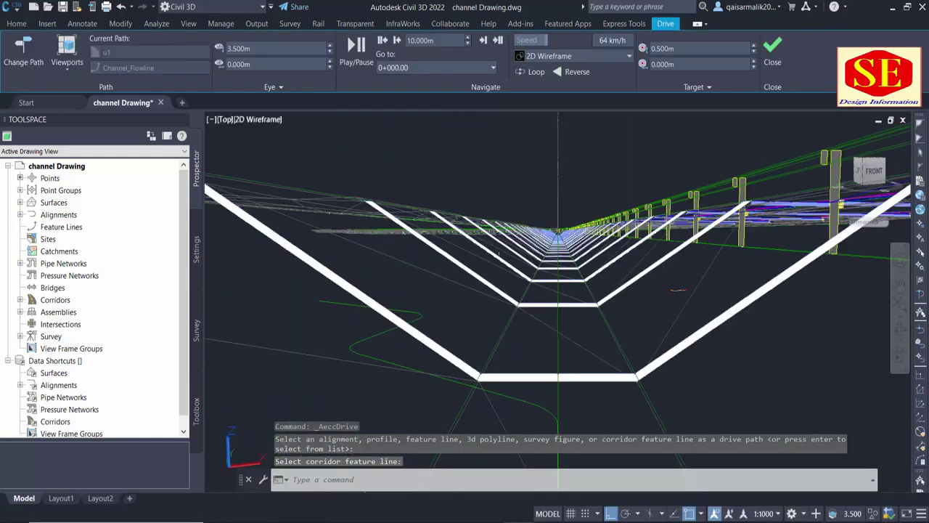
# Raise the drive eye height to 5.500m and switch the view to Conceptual style
pyautogui.click(330, 52)
pyautogui.click(330, 52)
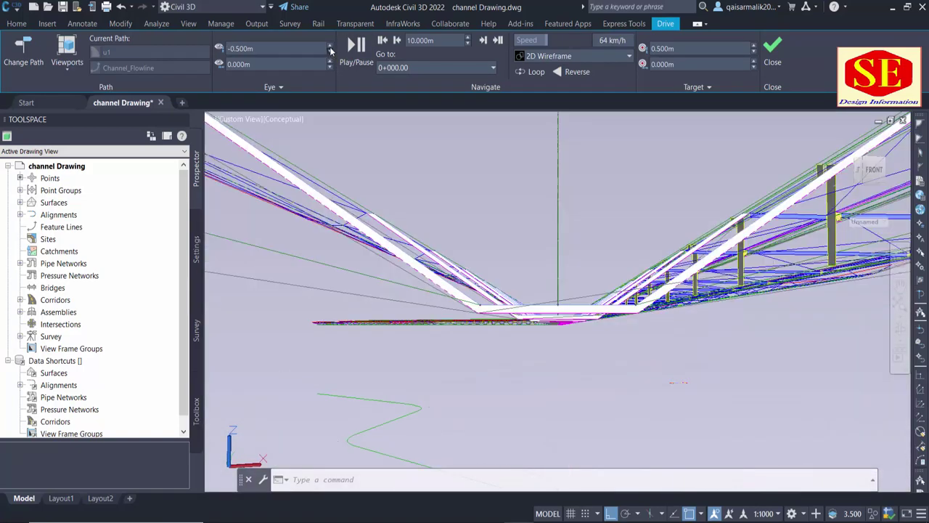
pyautogui.click(330, 46)
pyautogui.click(329, 45)
pyautogui.click(329, 46)
pyautogui.click(329, 46)
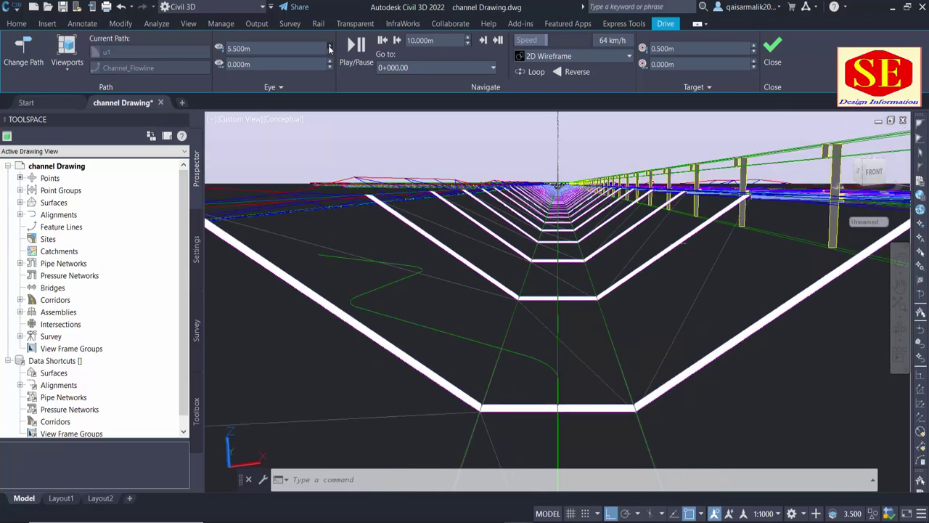
pyautogui.click(282, 120)
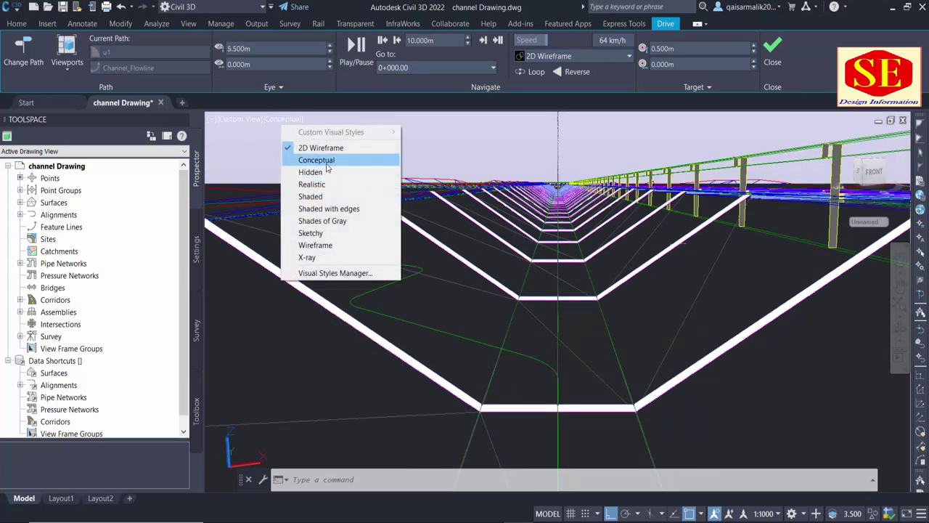
pyautogui.click(317, 159)
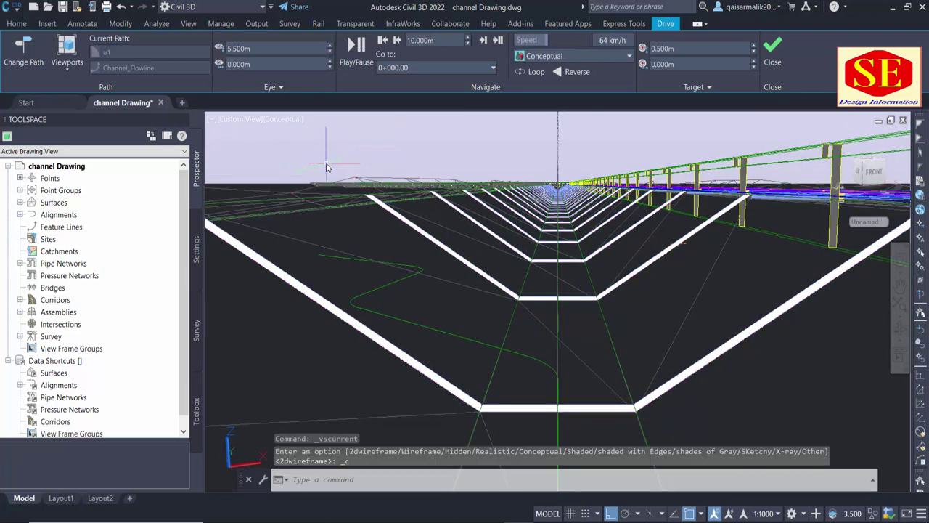
# Raise the target height to 8.500m, set target offset to 3.000m, and shift the eye sideways
pyautogui.click(755, 45)
pyautogui.click(755, 45)
pyautogui.click(755, 46)
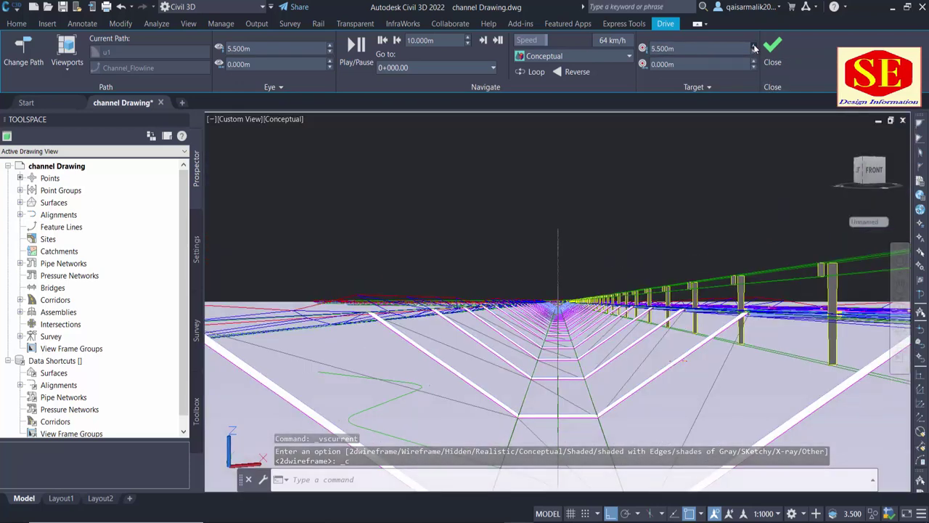
pyautogui.click(755, 45)
pyautogui.click(755, 46)
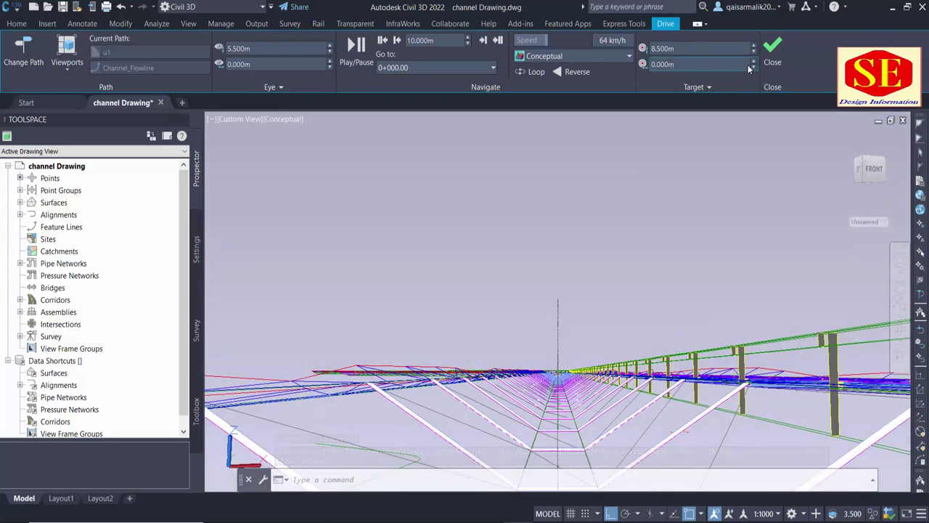
pyautogui.click(755, 62)
pyautogui.click(755, 63)
pyautogui.click(756, 62)
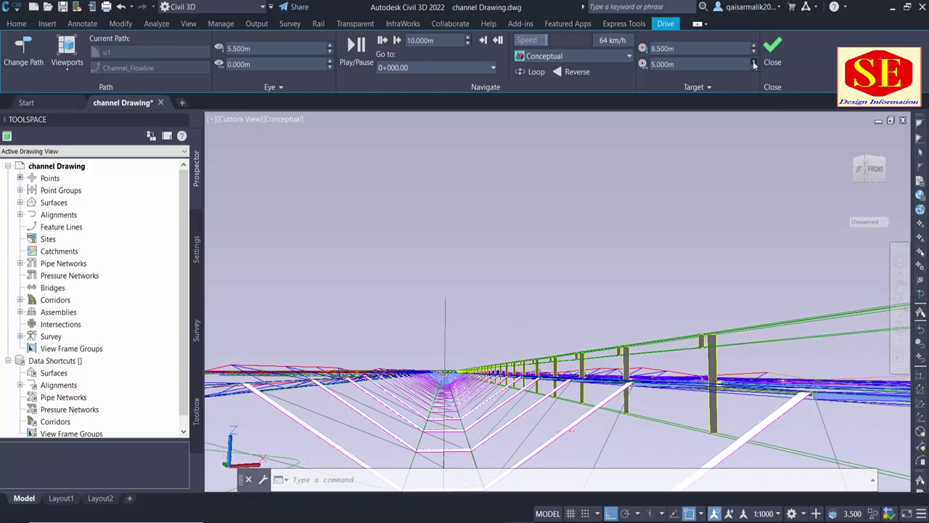
pyautogui.click(754, 67)
pyautogui.click(754, 66)
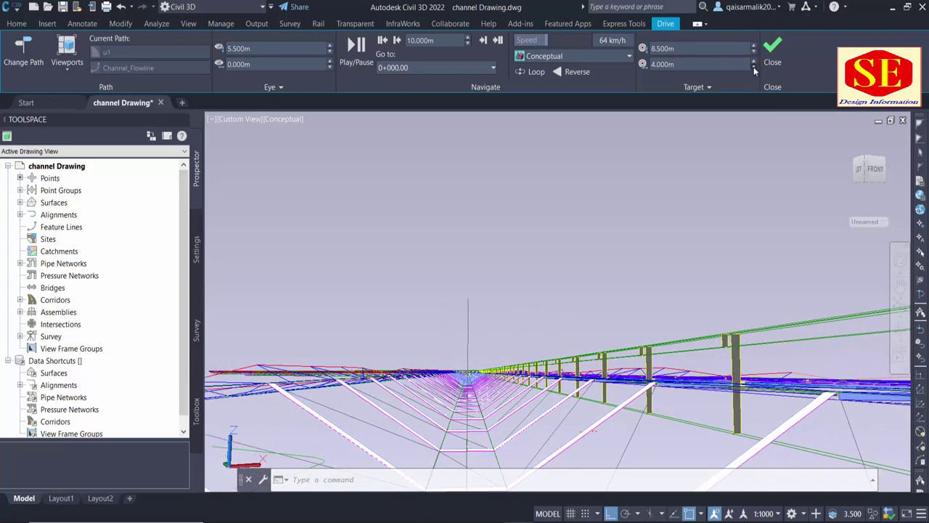
pyautogui.click(330, 61)
pyautogui.click(330, 61)
pyautogui.click(329, 61)
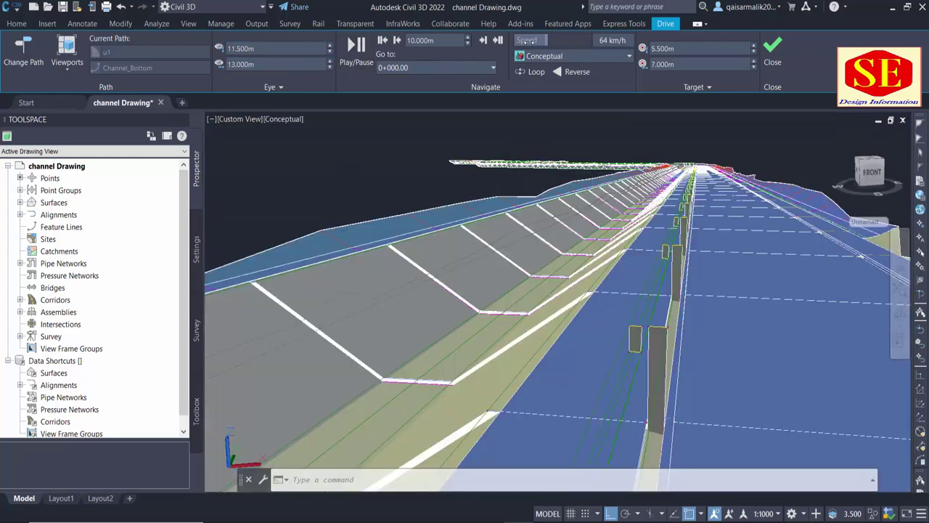
# Increase the drive speed, play the channel drive-through, then pause it
pyautogui.moveTo(575, 42); pyautogui.dragTo(622, 41)
pyautogui.click(356, 45)
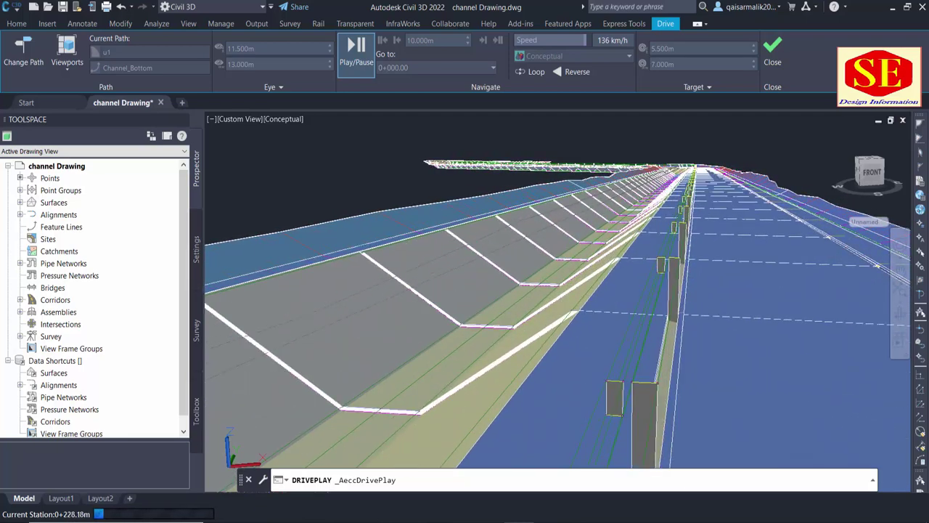
pyautogui.click(351, 52)
# Switch to Realistic style, replay the drive, then pause and close the drive-through
pyautogui.click(278, 121)
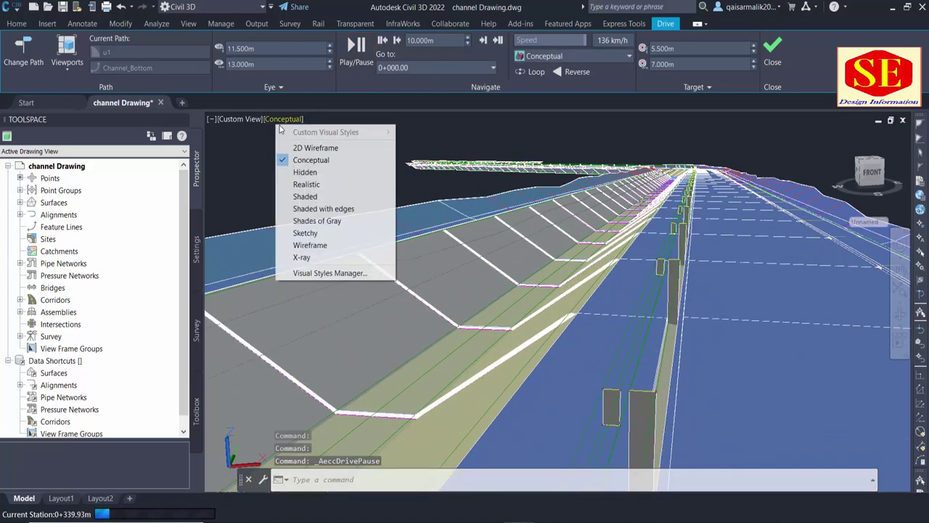
pyautogui.click(312, 184)
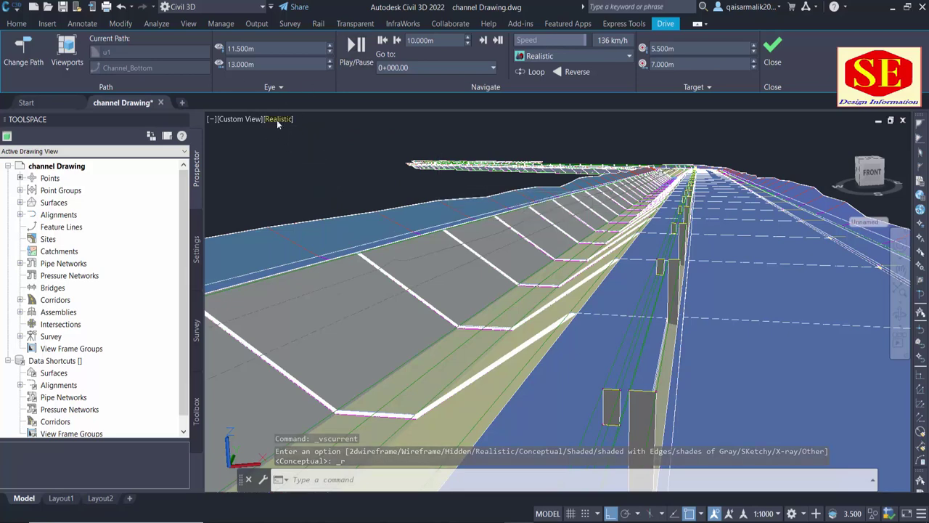
pyautogui.click(353, 46)
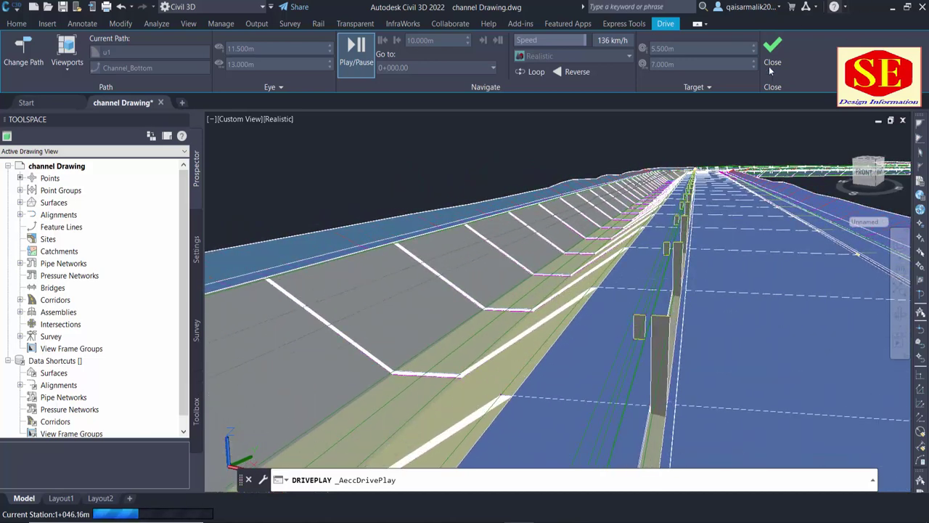
pyautogui.click(363, 47)
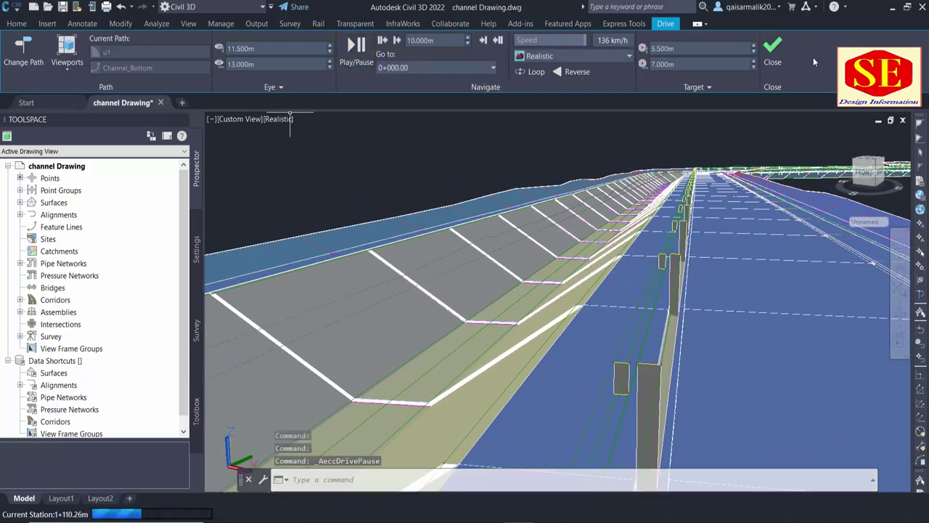
pyautogui.click(773, 49)
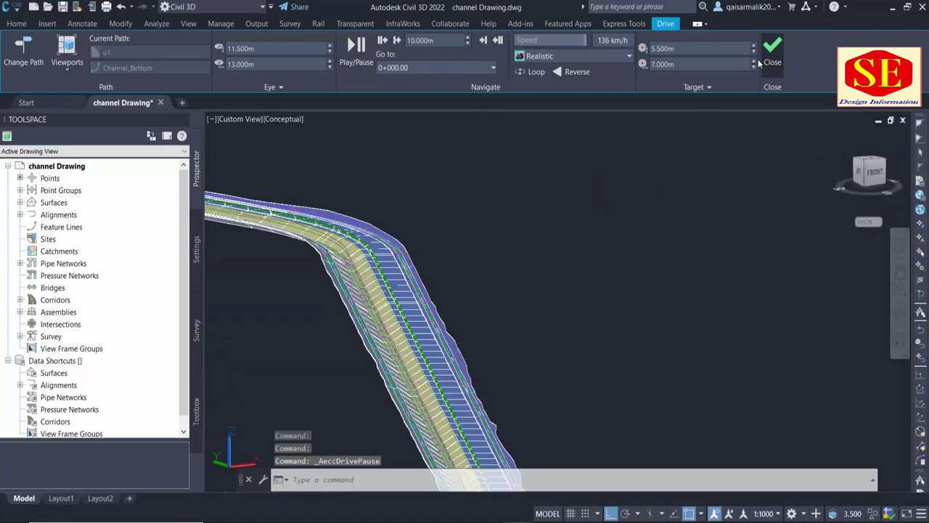
# Switch the viewport to a Top plan view of the channel
pyautogui.scroll(-2, 492, 219)
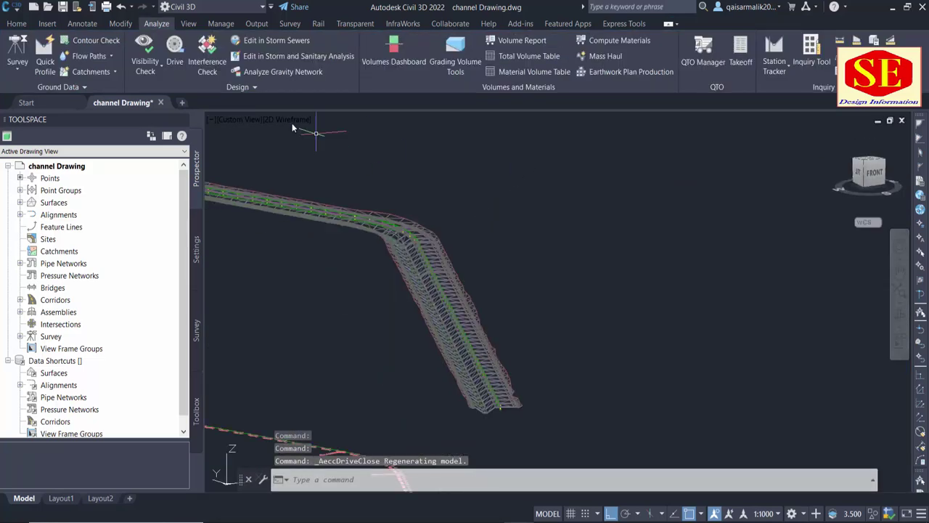
pyautogui.click(241, 120)
pyautogui.click(256, 147)
pyautogui.scroll(3, 357, 356)
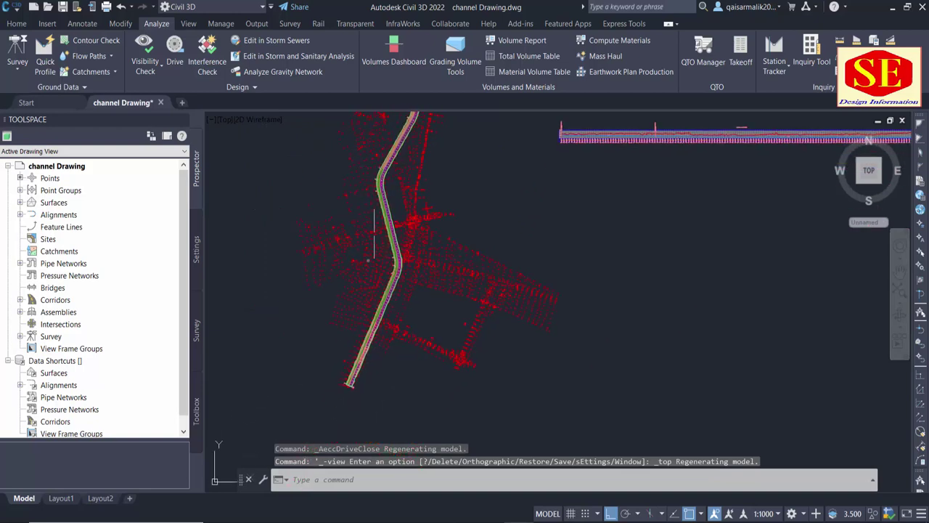
pyautogui.scroll(3, 357, 356)
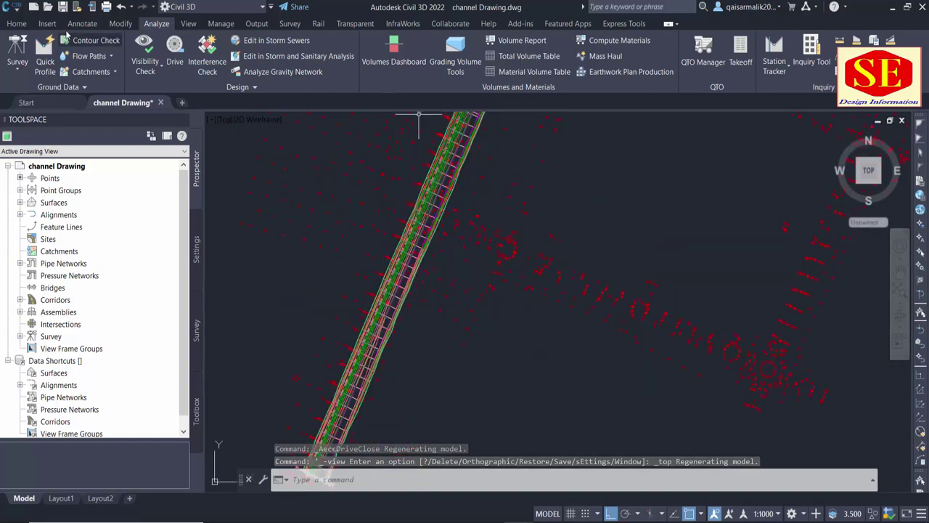
# Start Sample Lines on the Channel CL alignment and move the group dialog aside
pyautogui.click(26, 24)
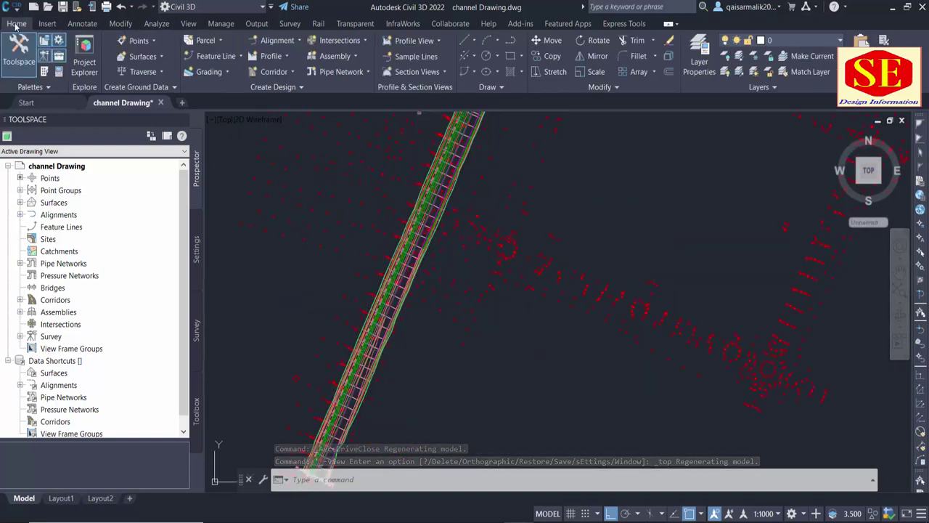
pyautogui.click(411, 56)
pyautogui.scroll(1, 404, 305)
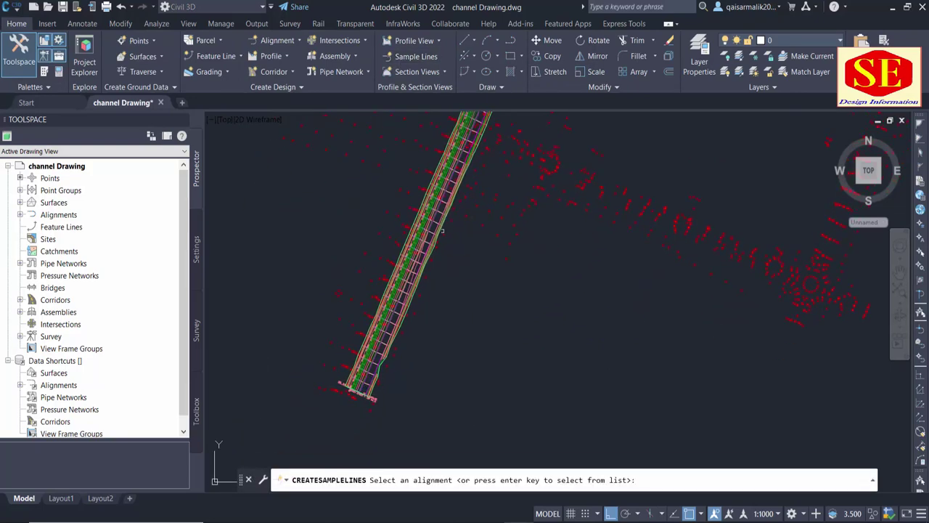
pyautogui.scroll(1, 392, 302)
pyautogui.scroll(1, 374, 297)
pyautogui.scroll(1, 359, 292)
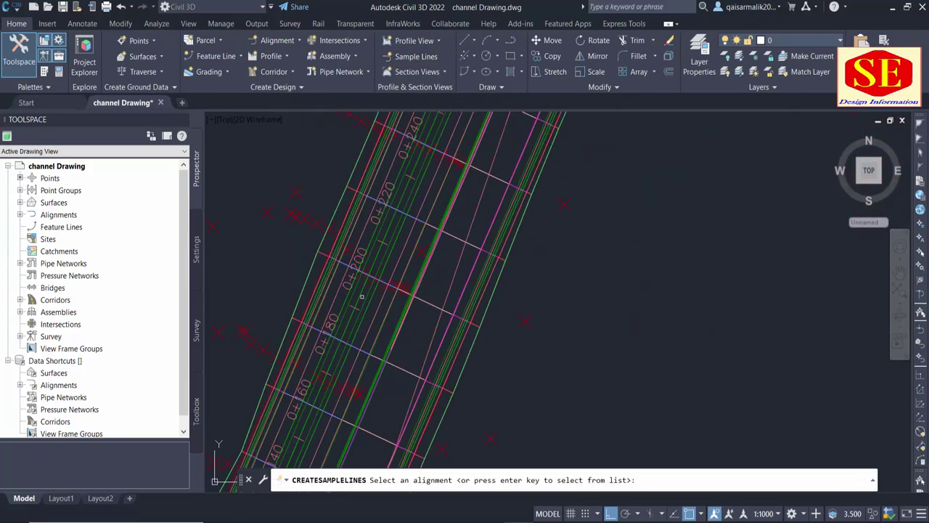
pyautogui.click(360, 293)
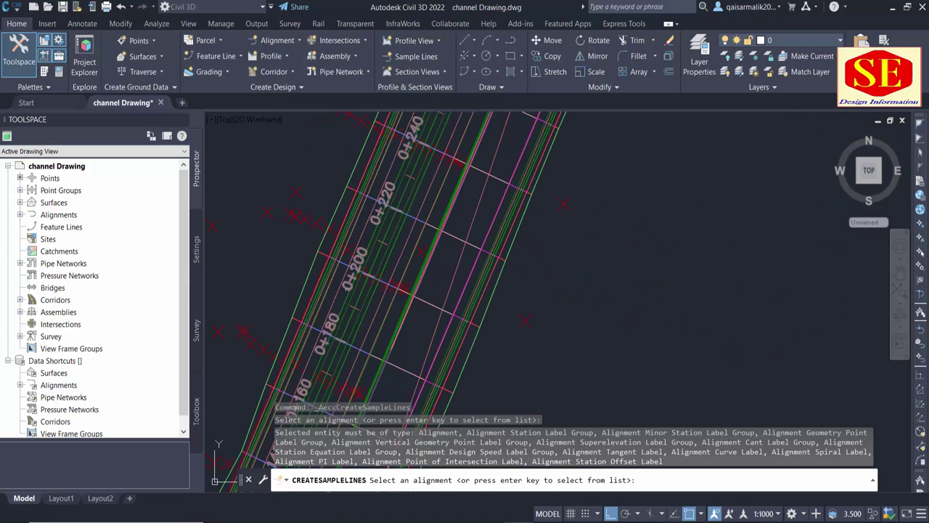
pyautogui.click(358, 289)
pyautogui.moveTo(153, 13); pyautogui.dragTo(313, 47)
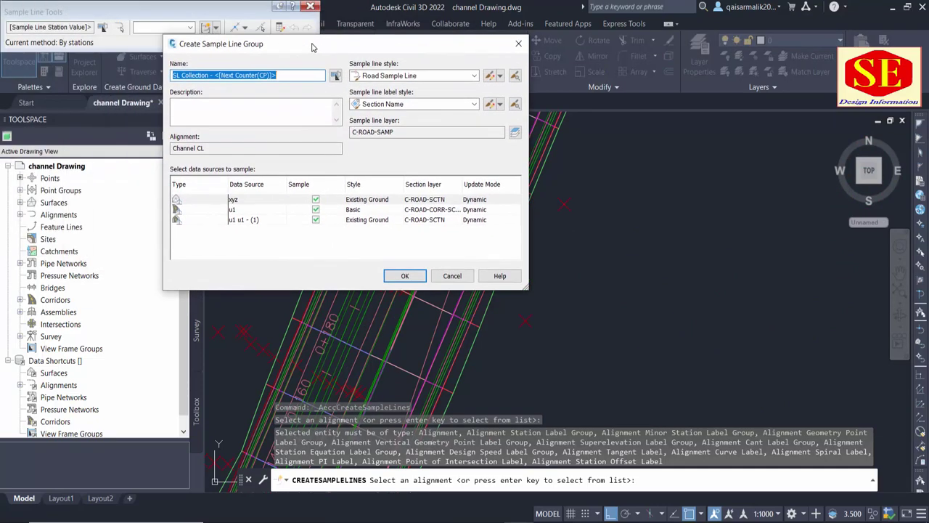
# Keep the xyz surface style and give the u1 corridor the Basic code set style
pyautogui.click(361, 203)
pyautogui.click(366, 206)
pyautogui.click(417, 282)
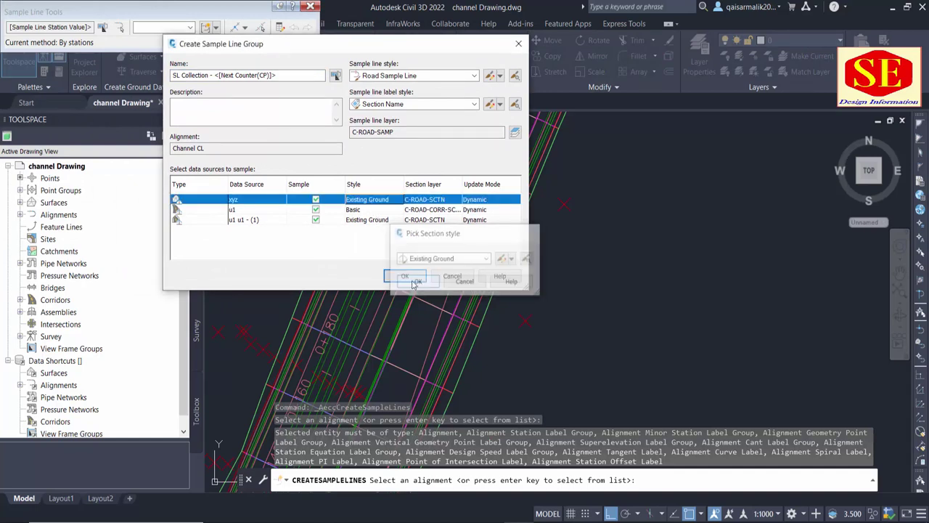
pyautogui.click(239, 222)
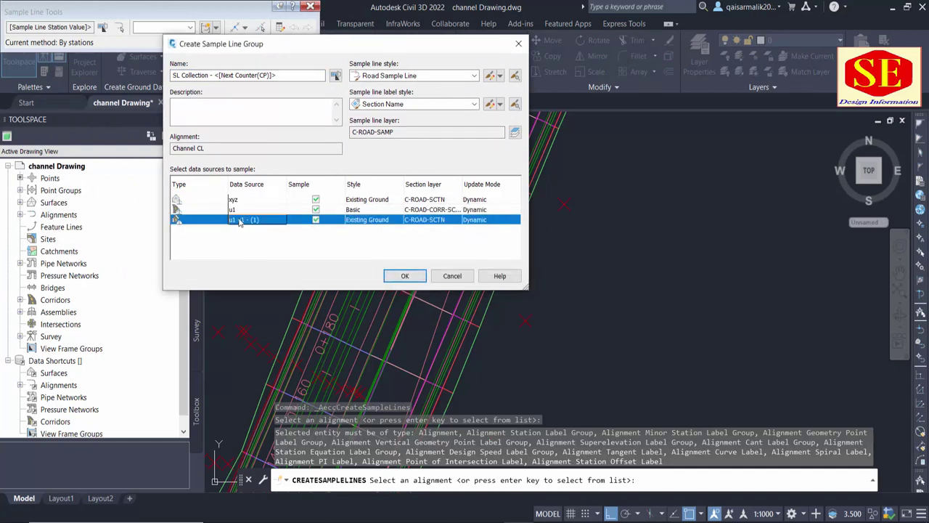
pyautogui.click(245, 210)
pyautogui.click(359, 211)
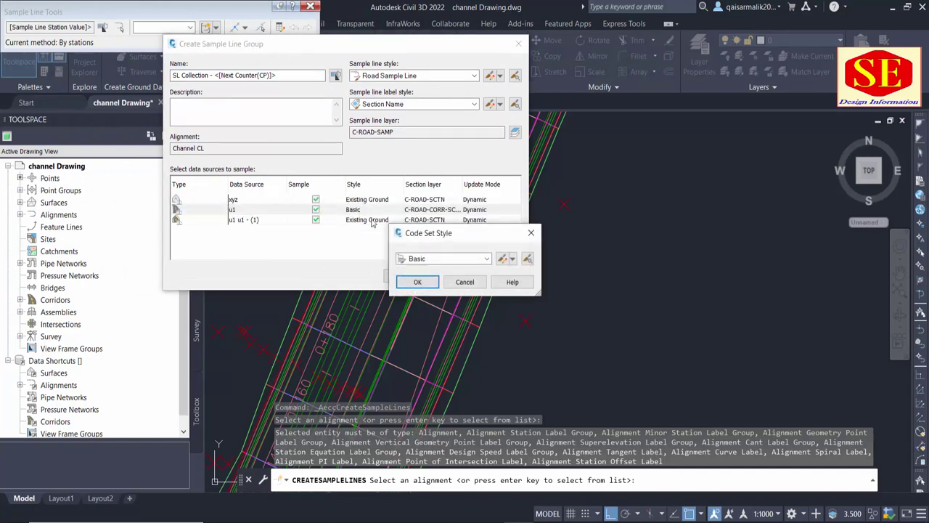
pyautogui.click(429, 261)
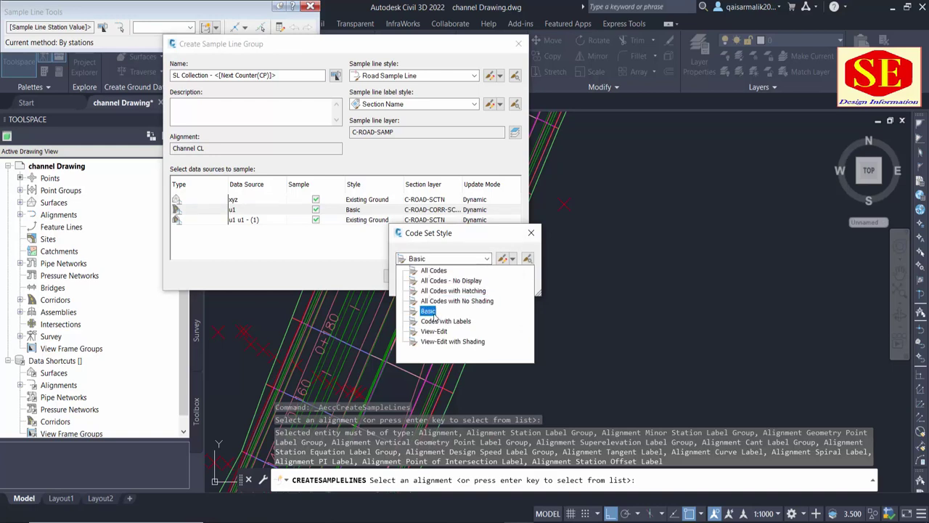
pyautogui.click(429, 312)
pyautogui.click(418, 283)
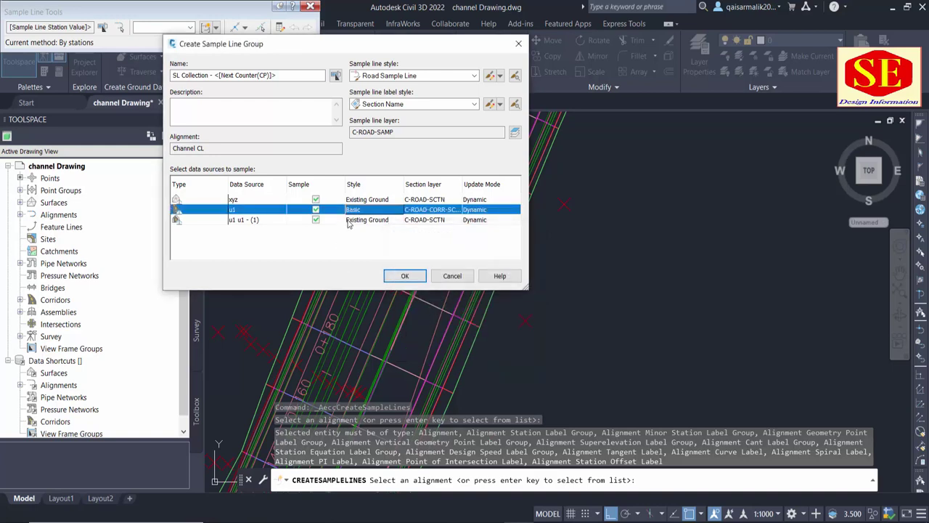
# Set the corridor surface to Finished Ground, name the group 'des', and create it
pyautogui.click(367, 221)
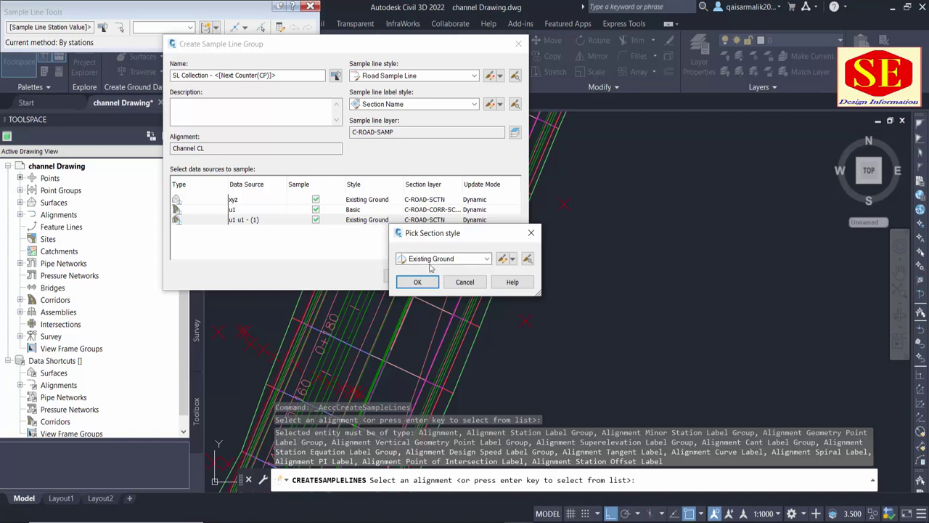
pyautogui.click(429, 264)
pyautogui.click(435, 283)
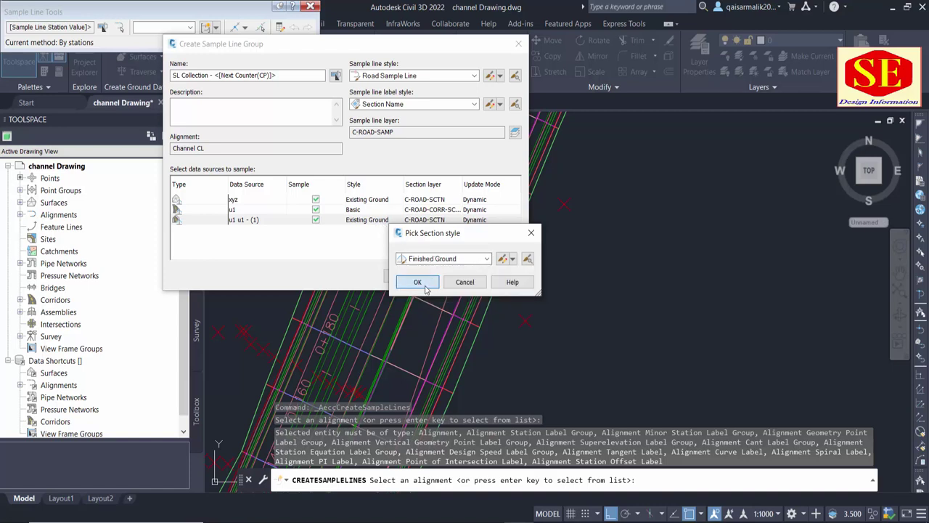
pyautogui.click(418, 282)
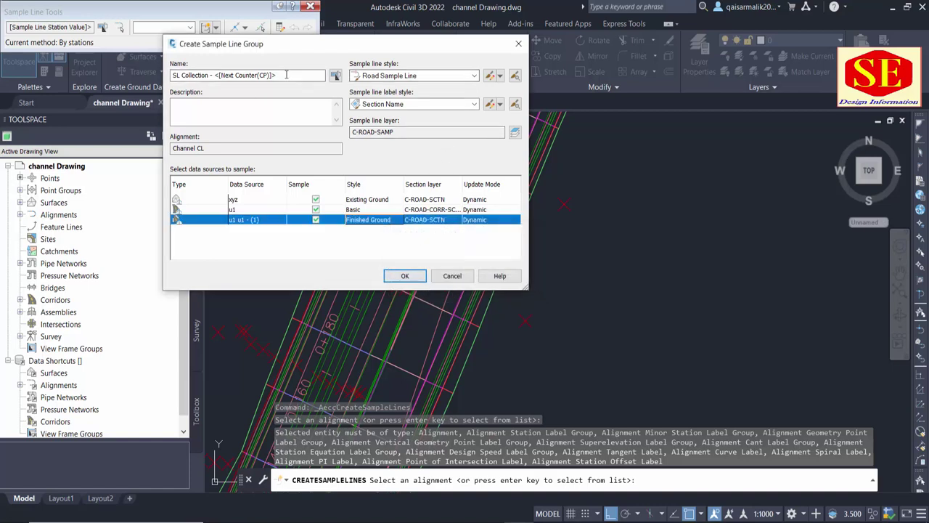
pyautogui.press('Tab')
pyautogui.write('d')
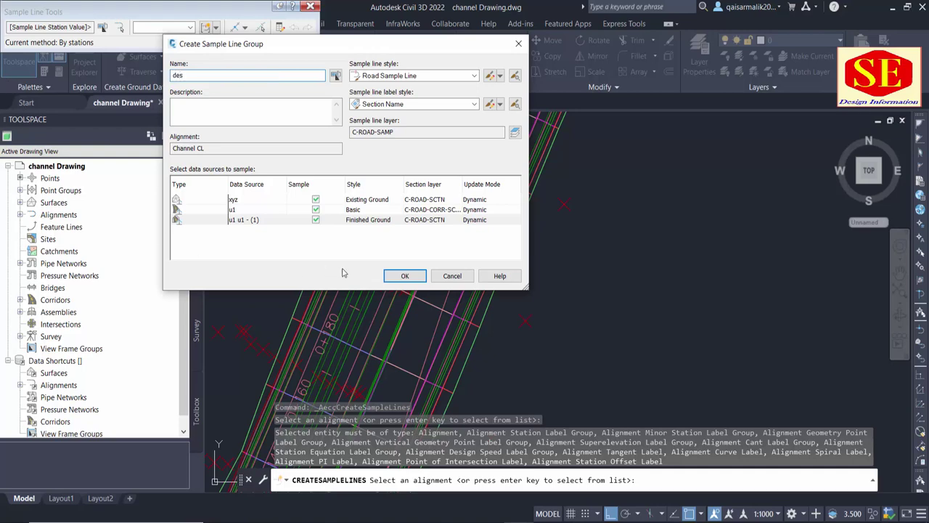
pyautogui.click(405, 276)
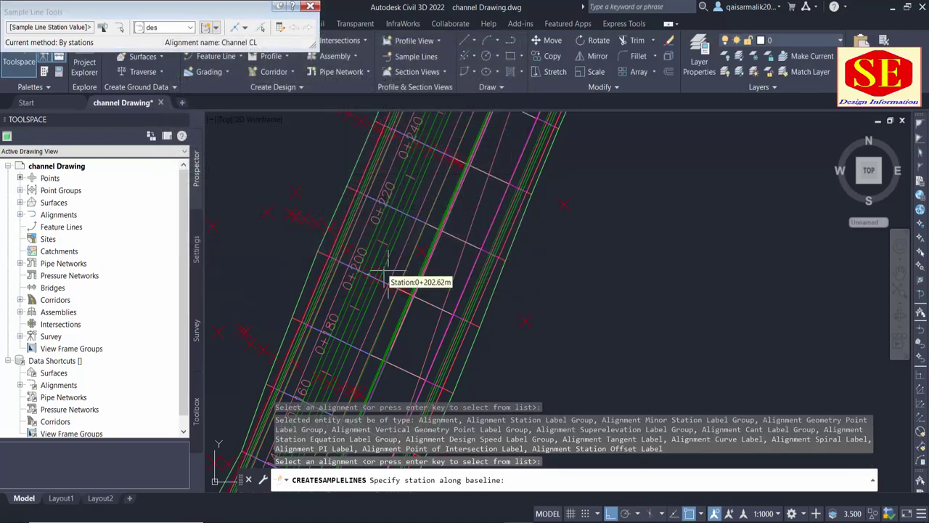
# Sample by range of stations with range start, range end, horizontal geometry and superelevation set True
pyautogui.click(246, 27)
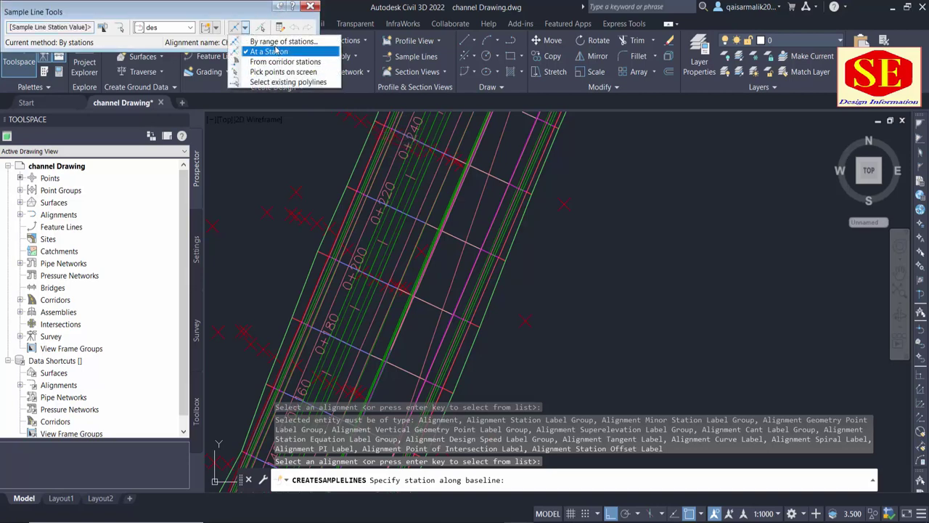
pyautogui.click(272, 39)
pyautogui.scroll(-1, 186, 119)
pyautogui.scroll(-4, 186, 119)
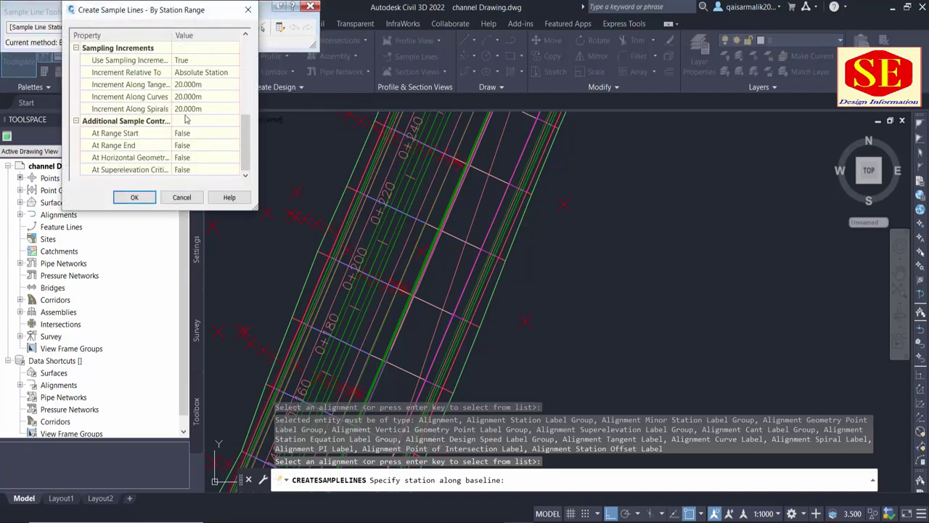
pyautogui.click(187, 134)
pyautogui.click(187, 134)
pyautogui.click(190, 156)
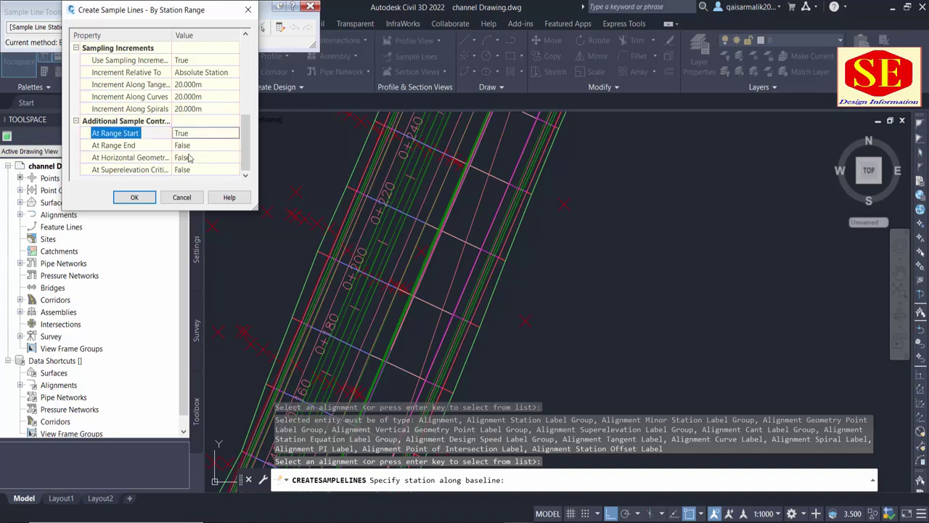
pyautogui.click(187, 147)
pyautogui.click(187, 147)
pyautogui.click(181, 168)
pyautogui.click(188, 158)
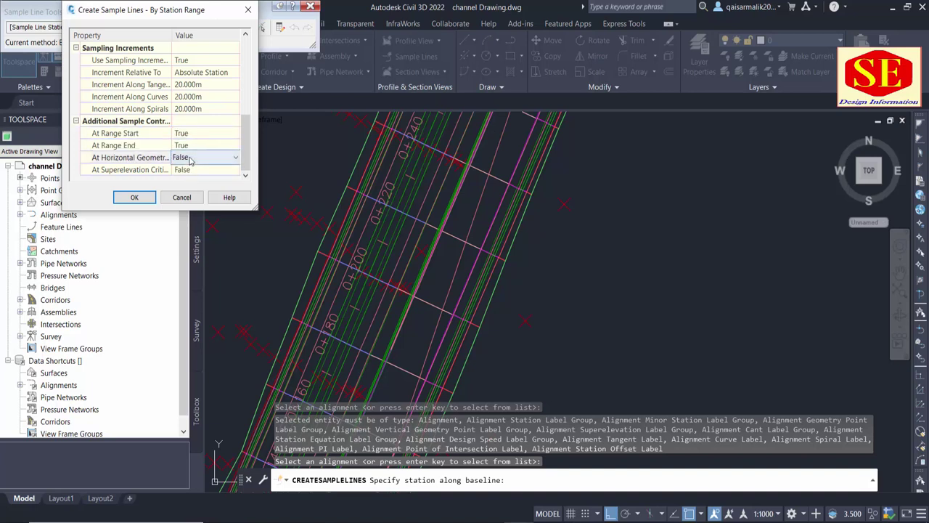
pyautogui.click(188, 158)
pyautogui.click(191, 181)
pyautogui.click(187, 170)
pyautogui.click(187, 170)
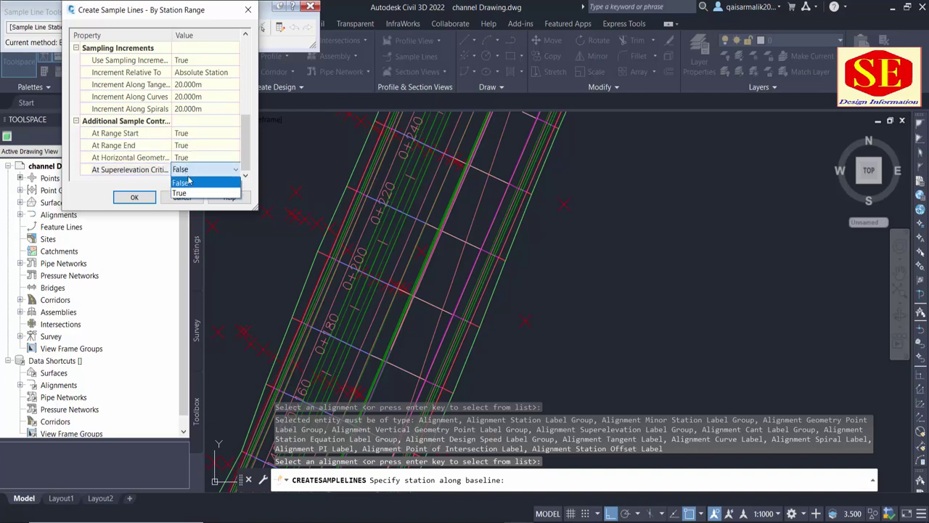
pyautogui.click(191, 193)
# Set swath widths to 20m left and 50m right and generate the sample lines
pyautogui.click(188, 84)
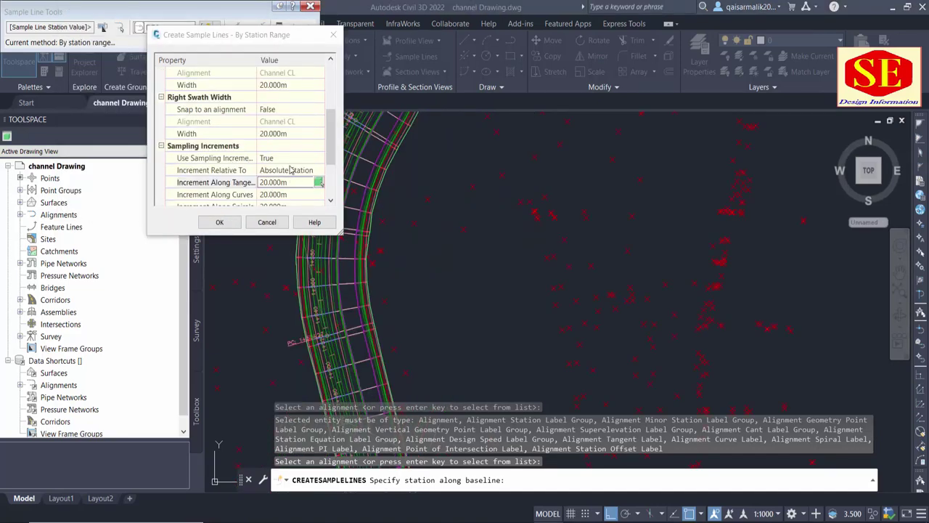
pyautogui.scroll(1, 291, 169)
pyautogui.click(282, 123)
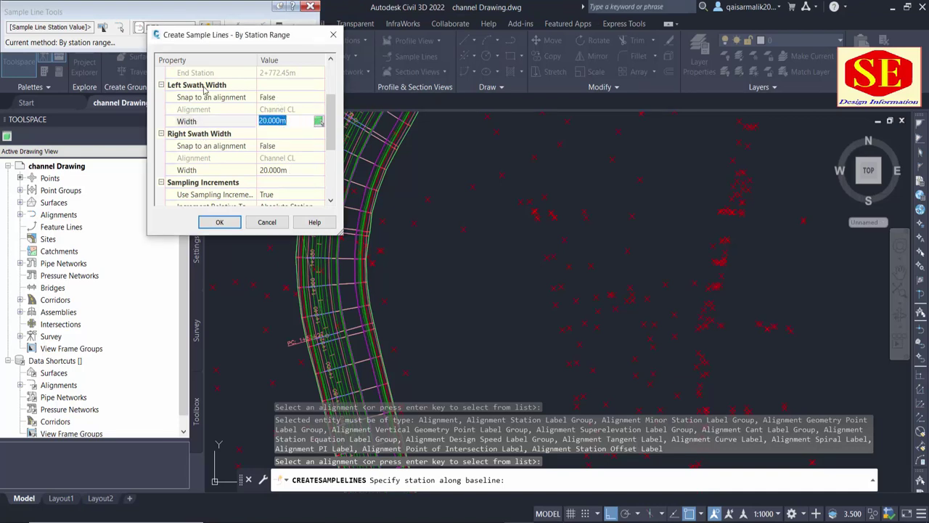
pyautogui.click(276, 171)
pyautogui.write('50')
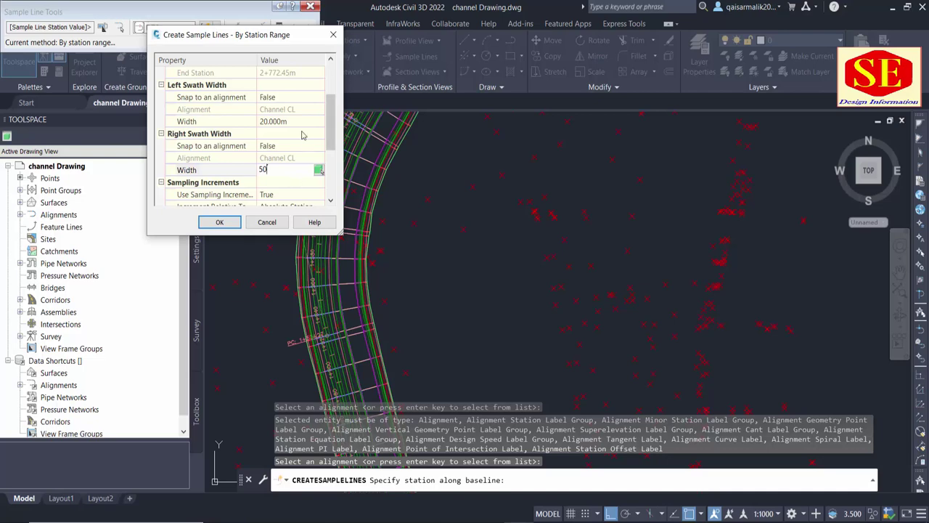
pyautogui.click(285, 121)
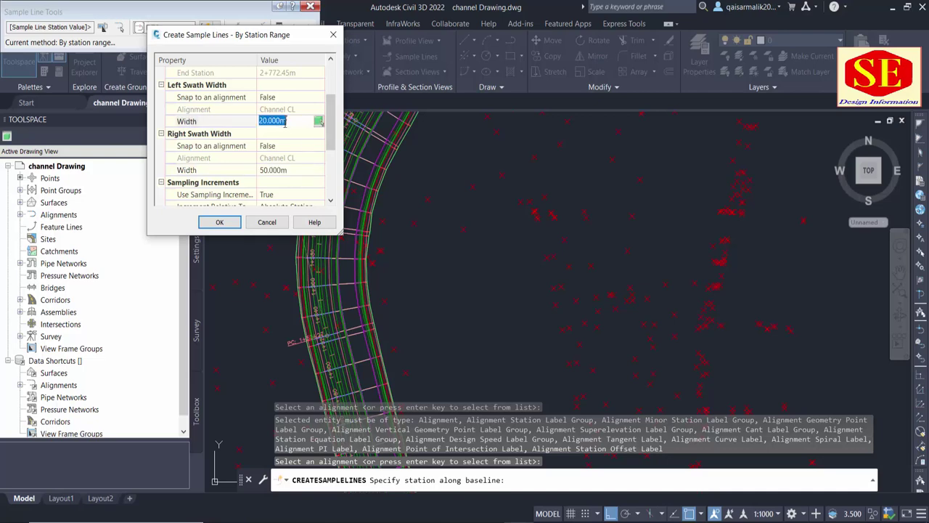
pyautogui.click(219, 223)
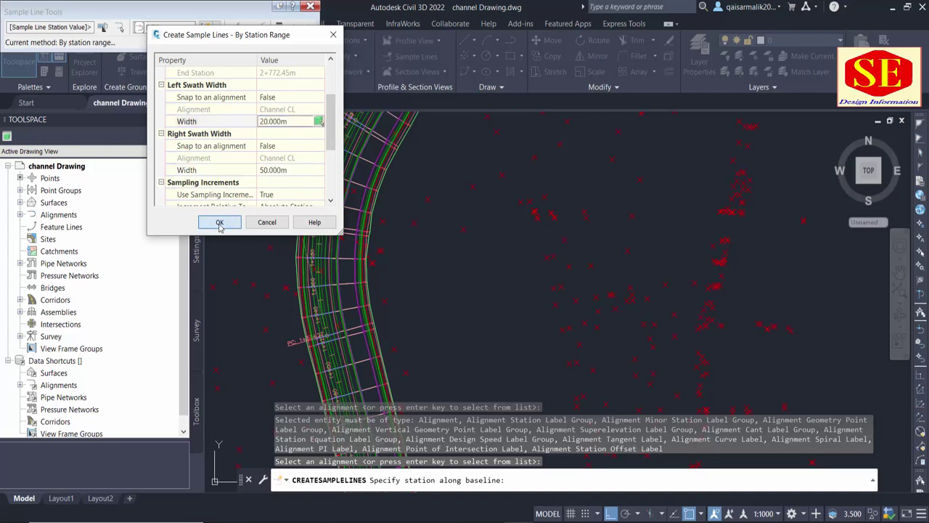
pyautogui.click(415, 190)
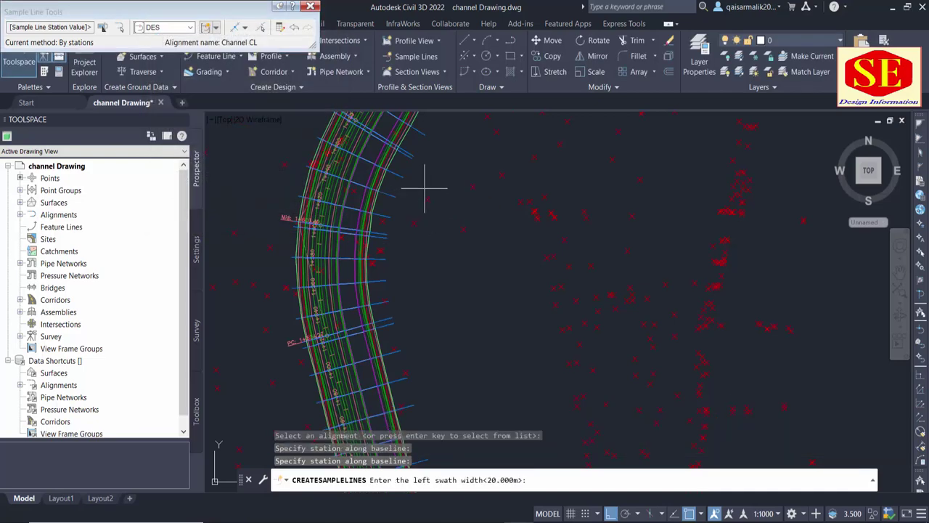
# Accept the default swath width, end sample line creation, and review the station-labelled lines
pyautogui.press('Return')
pyautogui.press('Return')
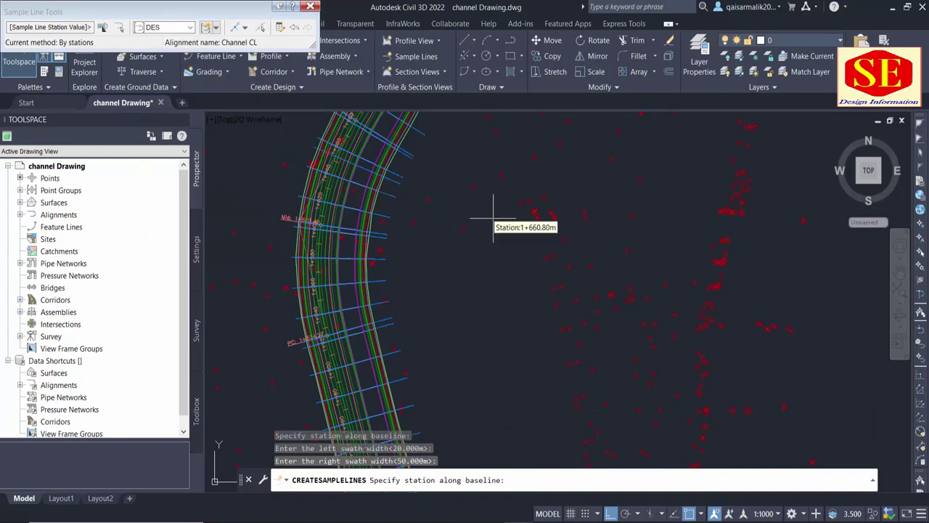
pyautogui.press('Return')
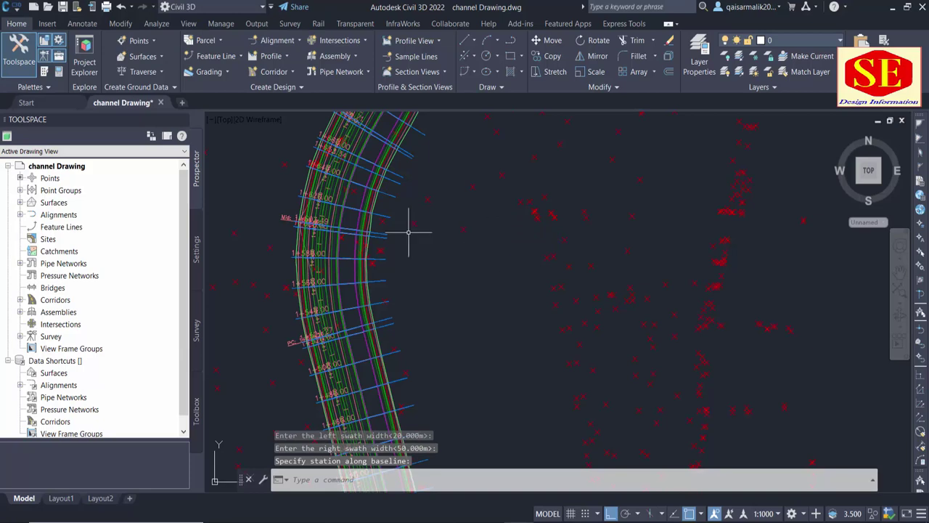
pyautogui.scroll(-1, 409, 232)
pyautogui.scroll(-1, 435, 291)
pyautogui.scroll(-1, 452, 300)
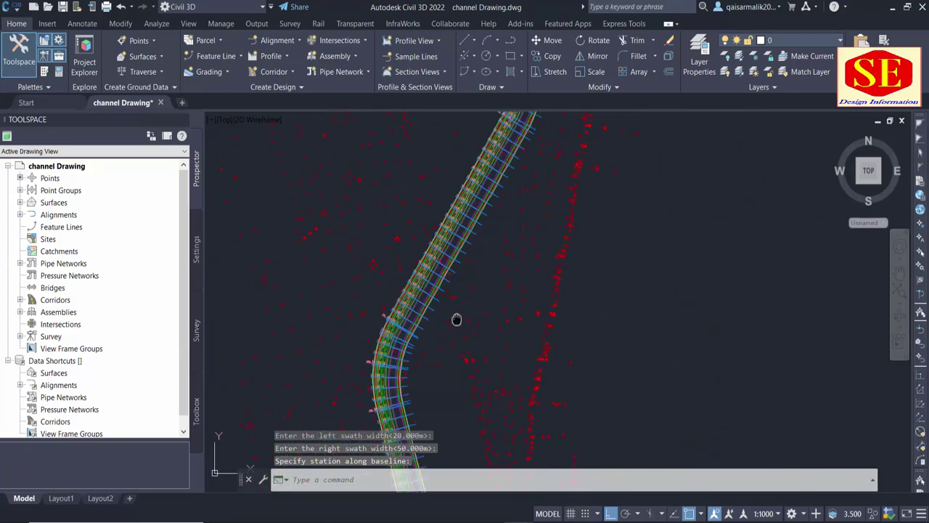
pyautogui.moveTo(483, 339); pyautogui.dragTo(473, 239, button='middle')
pyautogui.scroll(2, 437, 326)
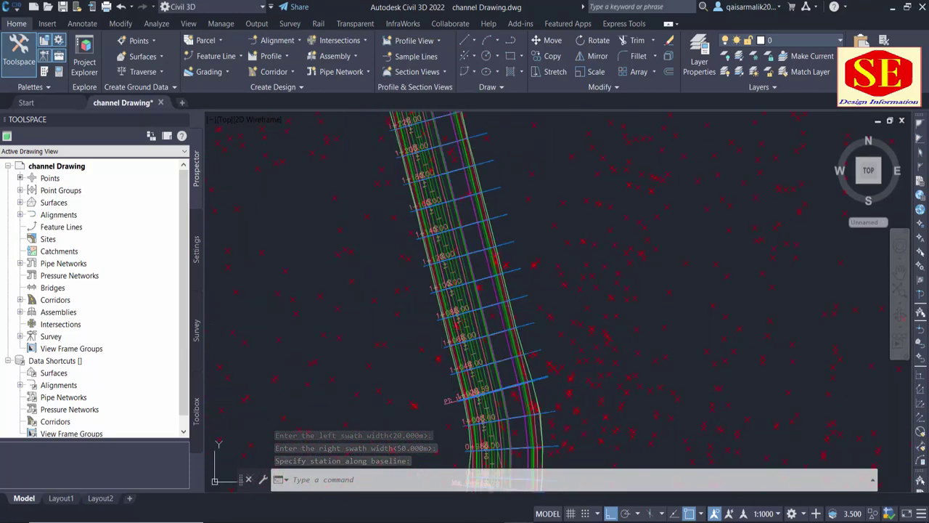
pyautogui.moveTo(557, 302); pyautogui.dragTo(465, 291, button='middle')
pyautogui.scroll(-3, 462, 289)
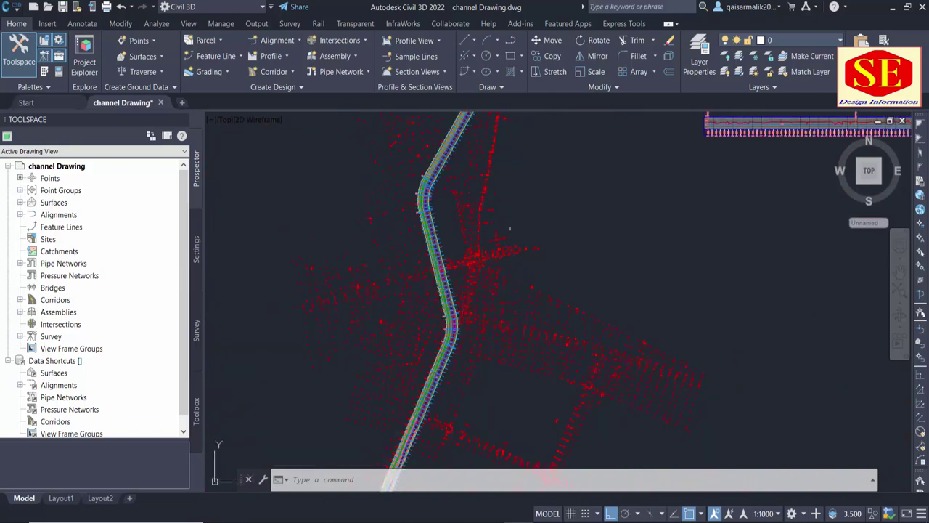
pyautogui.moveTo(509, 228)
pyautogui.mouseDown(button='middle')
pyautogui.moveTo(450, 326)
pyautogui.moveTo(443, 361)
pyautogui.mouseUp(button='middle')
# Run Create Multiple Section Views with automatic -20 m to 50 m offsets and elevation range
pyautogui.click(426, 75)
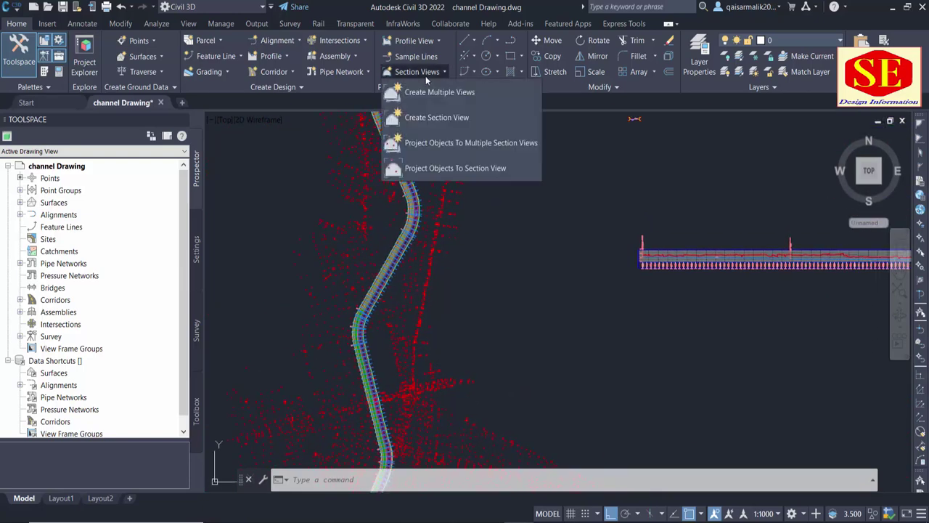
pyautogui.click(445, 93)
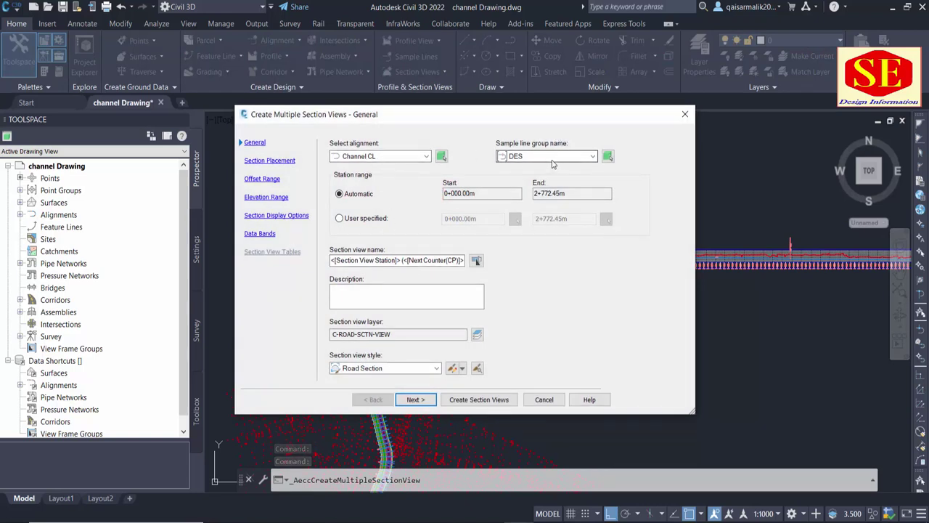
pyautogui.click(415, 399)
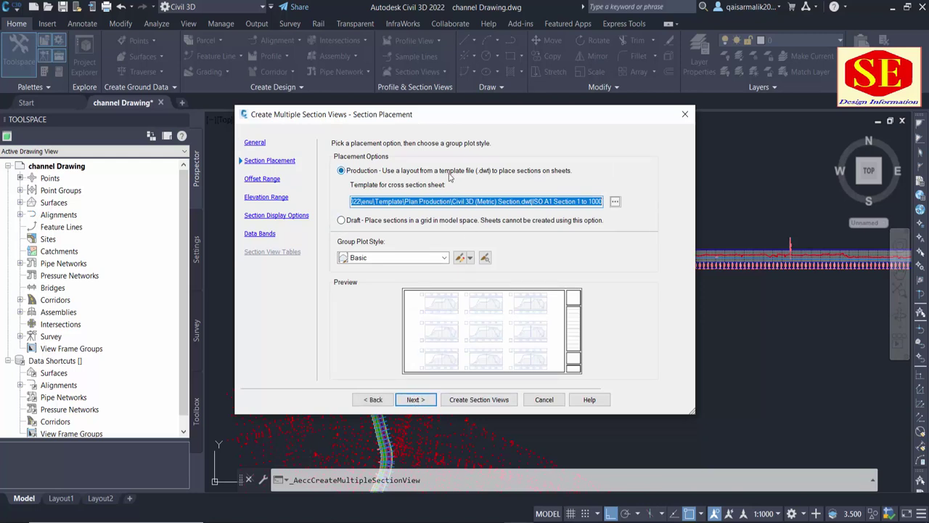
pyautogui.click(415, 401)
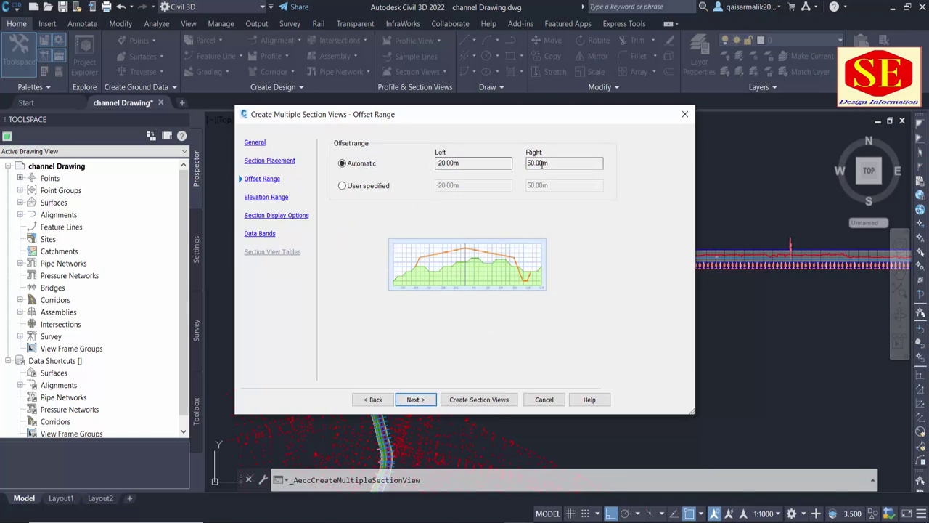
pyautogui.click(416, 400)
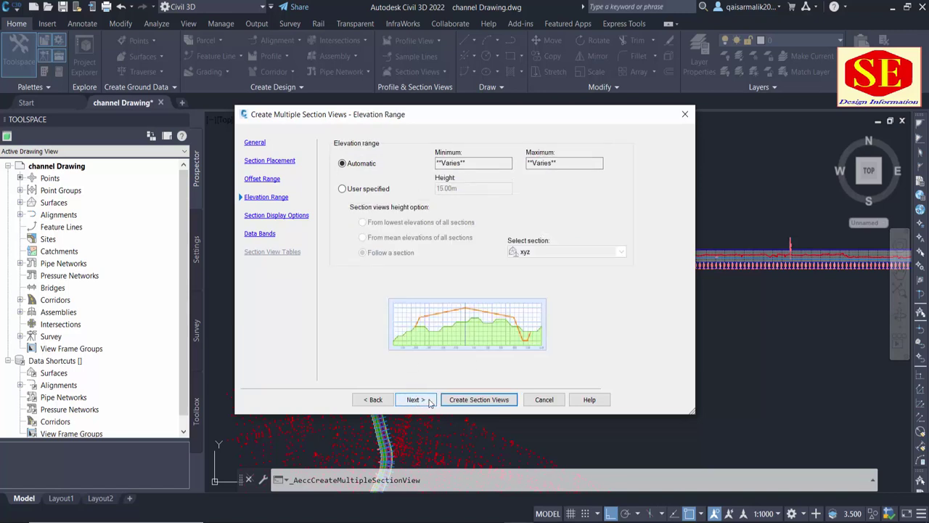
pyautogui.click(428, 404)
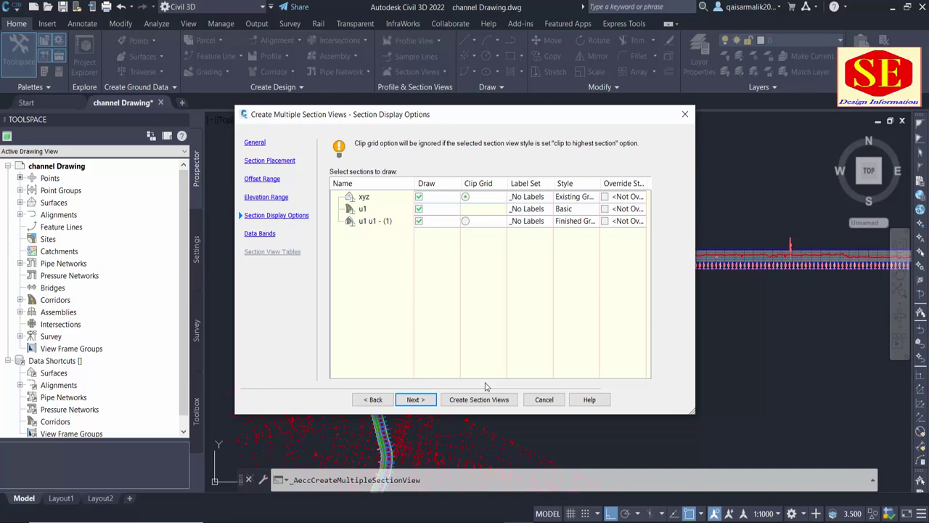
pyautogui.click(415, 400)
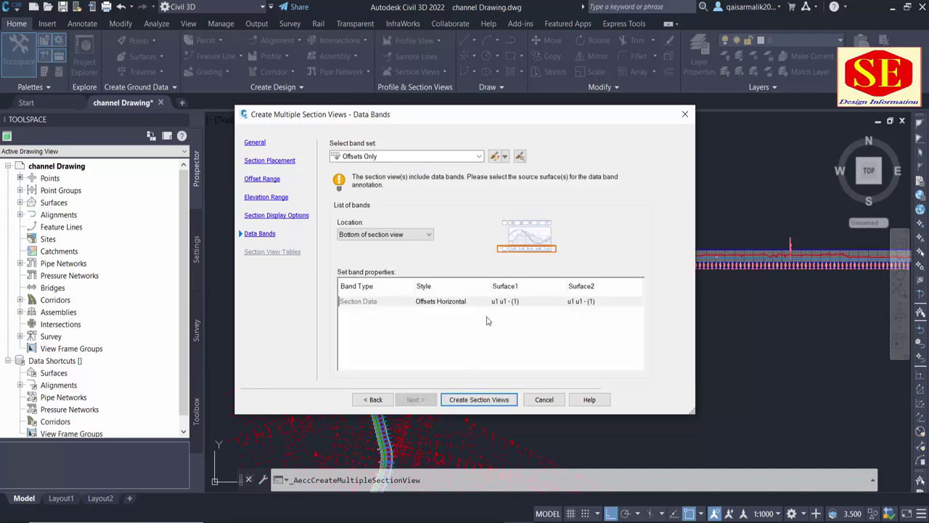
pyautogui.click(479, 399)
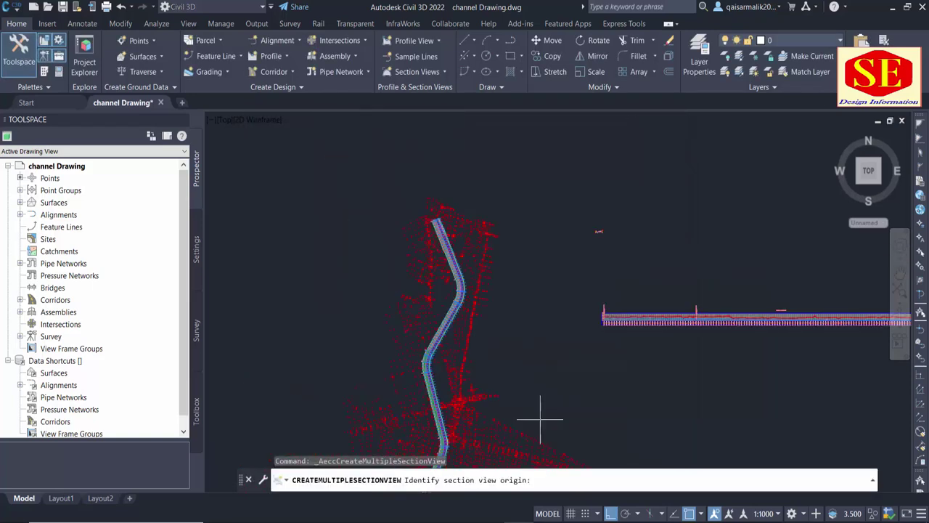
# Pick an origin above the plan to place the section view sheet grids
pyautogui.click(561, 230)
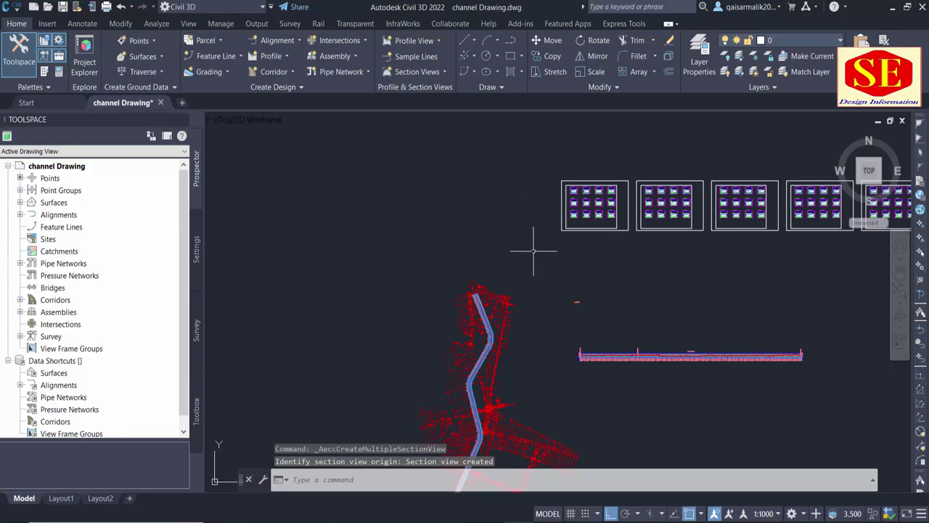
pyautogui.scroll(5, 567, 310)
pyautogui.scroll(5, 566, 311)
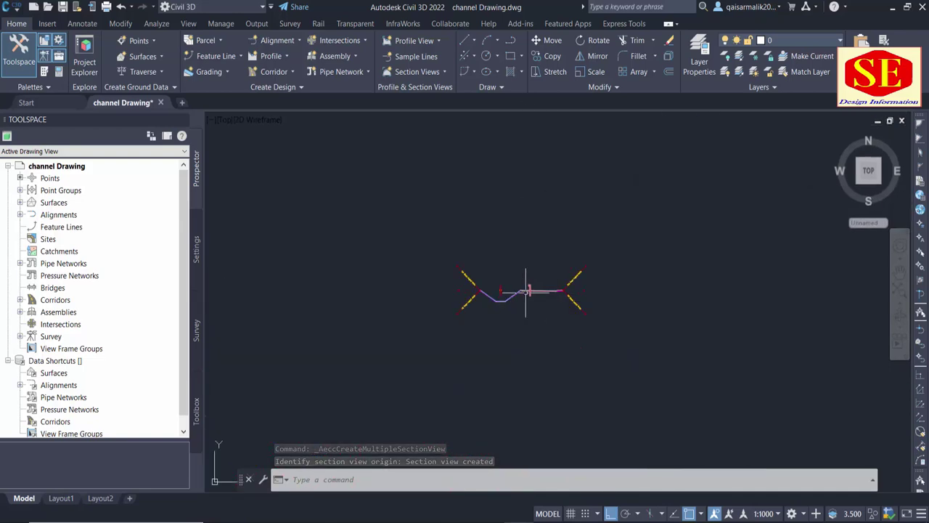
pyautogui.scroll(2, 529, 294)
pyautogui.scroll(-3, 518, 340)
pyautogui.scroll(-3, 518, 340)
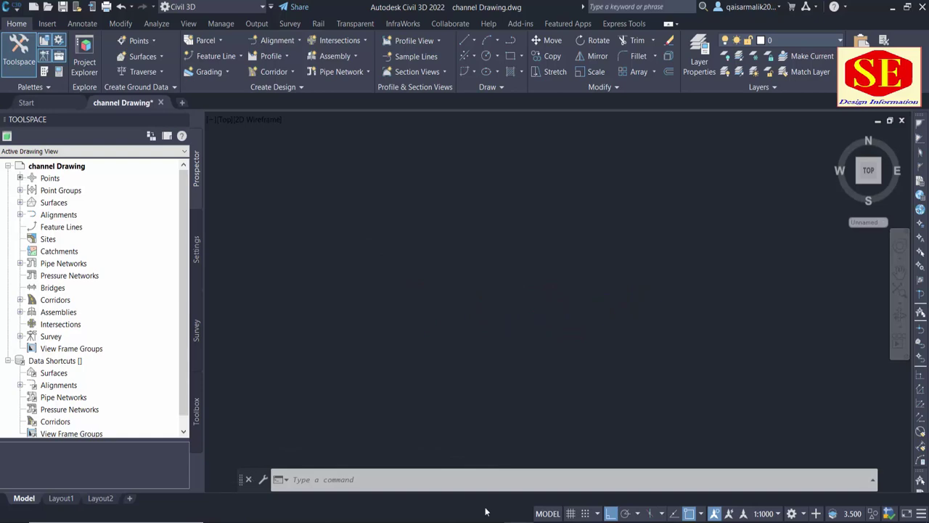
pyautogui.scroll(-2, 484, 290)
pyautogui.scroll(3, 484, 179)
pyautogui.scroll(2, 656, 201)
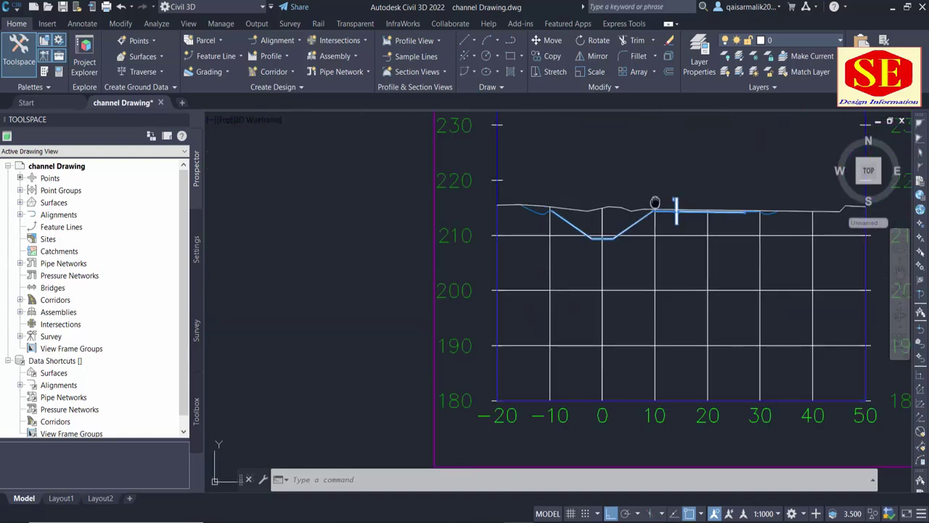
pyautogui.scroll(2, 475, 250)
pyautogui.scroll(2, 436, 267)
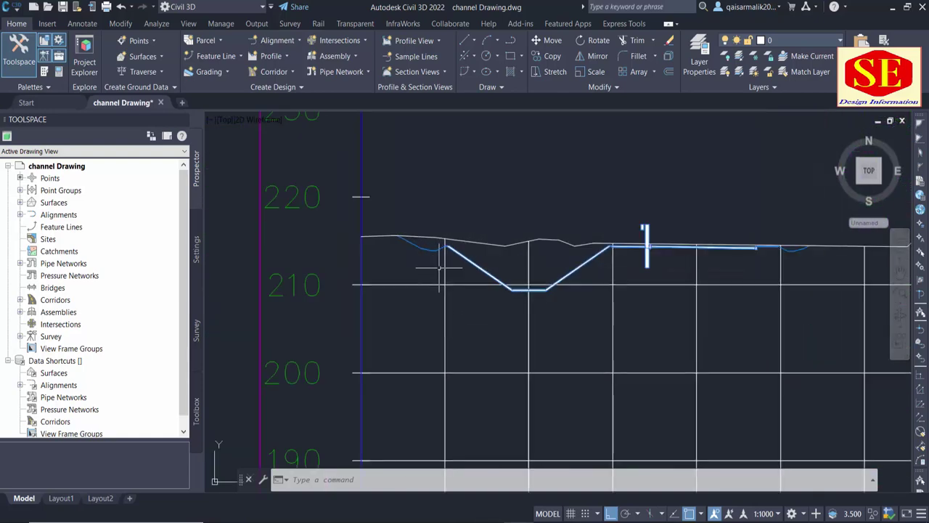
pyautogui.scroll(-3, 395, 295)
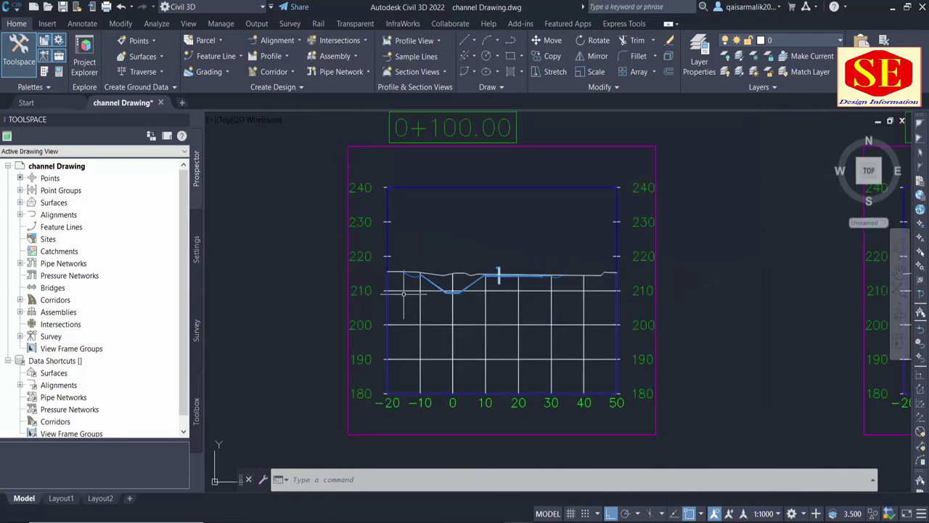
# Pan across the sheet grids to inspect section views around 0+160.00 and 0+200.00
pyautogui.moveTo(376, 272)
pyautogui.mouseDown(button='middle')
pyautogui.moveTo(692, 312)
pyautogui.moveTo(472, 291)
pyautogui.mouseUp(button='middle')
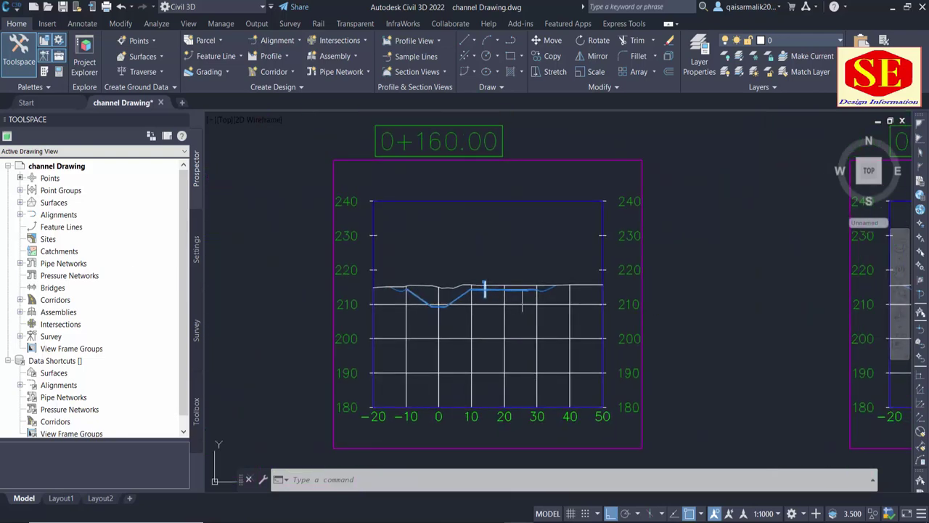
pyautogui.scroll(3, 477, 259)
pyautogui.scroll(-5, 419, 229)
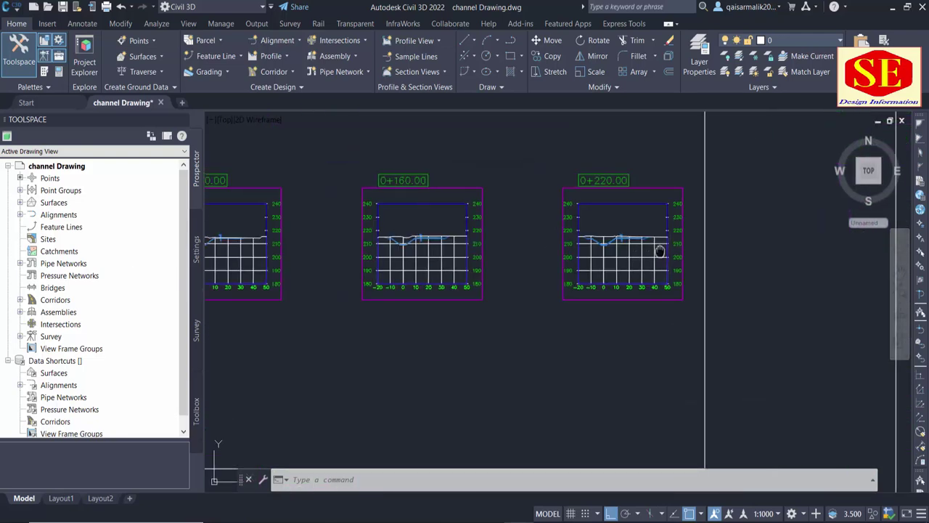
pyautogui.moveTo(600, 252); pyautogui.dragTo(612, 395, button='middle')
pyautogui.scroll(4, 592, 244)
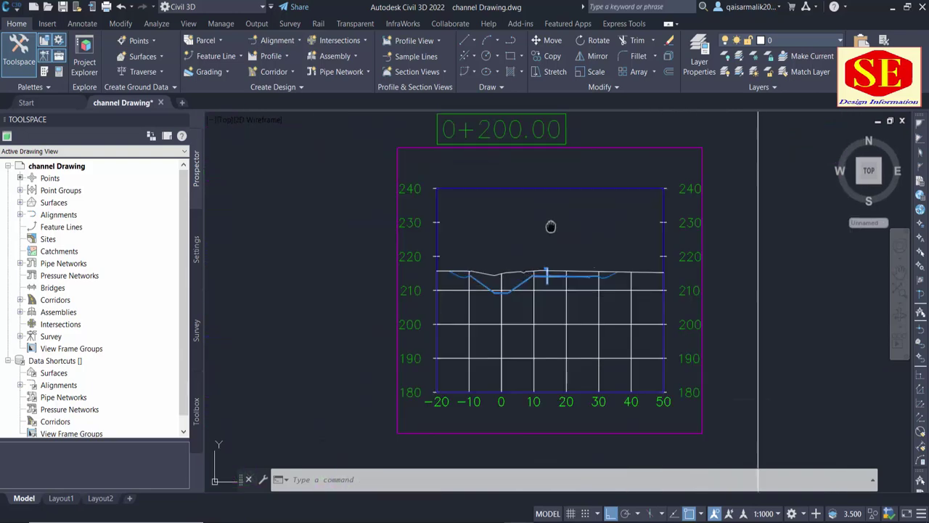
pyautogui.moveTo(550, 228)
pyautogui.mouseDown(button='middle')
pyautogui.moveTo(556, 290)
pyautogui.moveTo(574, 274)
pyautogui.mouseUp(button='middle')
pyautogui.scroll(-4, 560, 259)
pyautogui.scroll(-1, 581, 269)
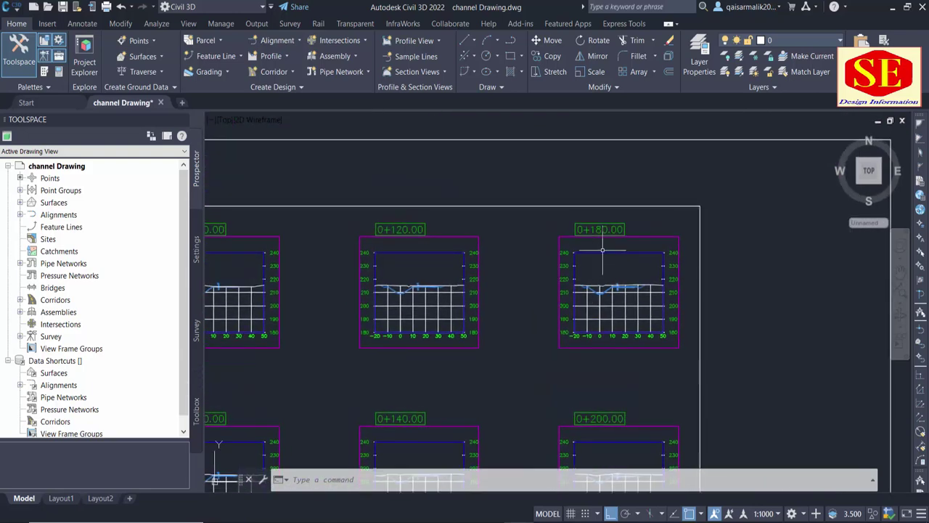
pyautogui.scroll(-4, 656, 261)
pyautogui.moveTo(655, 262); pyautogui.dragTo(332, 271, button='middle')
pyautogui.scroll(3, 784, 273)
pyautogui.scroll(2, 784, 273)
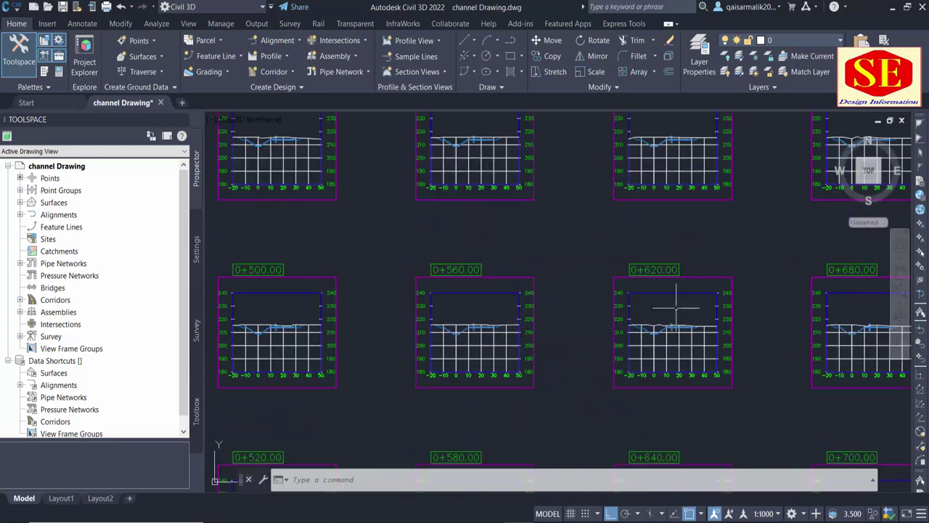
pyautogui.scroll(4, 622, 322)
pyautogui.scroll(-4, 487, 244)
pyautogui.scroll(-3, 486, 244)
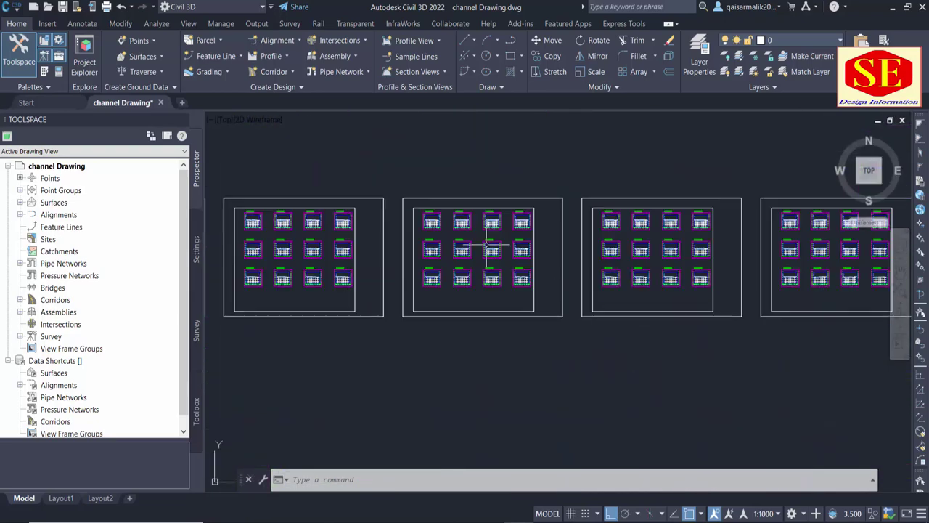
pyautogui.moveTo(487, 244); pyautogui.dragTo(632, 164, button='middle')
pyautogui.scroll(-3, 632, 231)
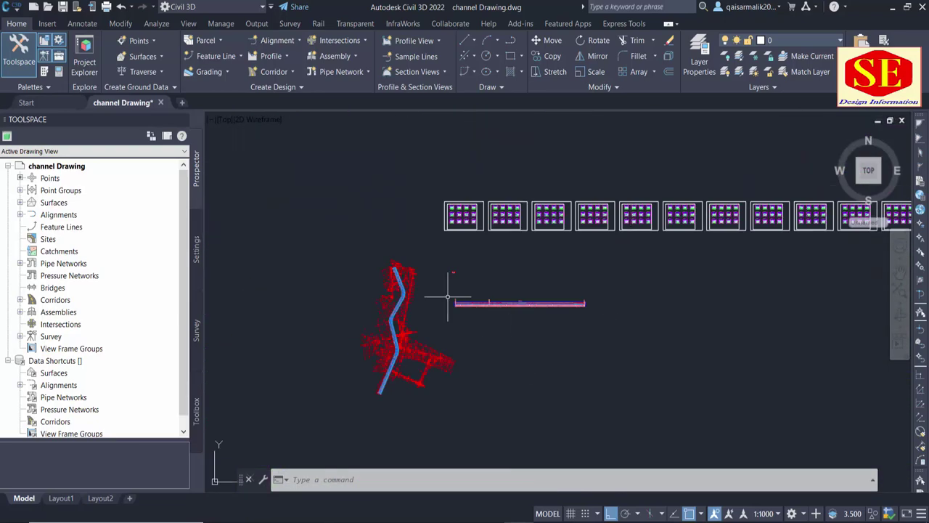
pyautogui.scroll(5, 448, 297)
pyautogui.scroll(3, 480, 227)
pyautogui.scroll(1, 551, 258)
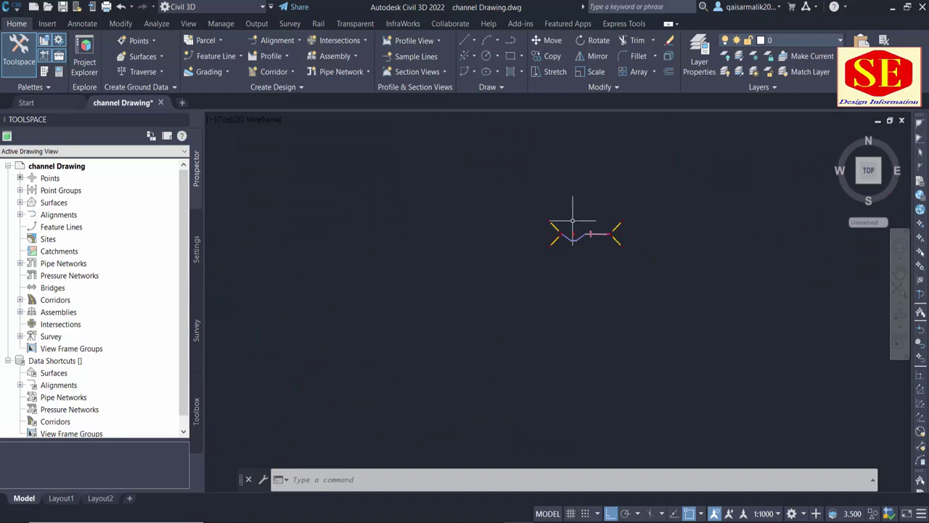
pyautogui.scroll(3, 573, 220)
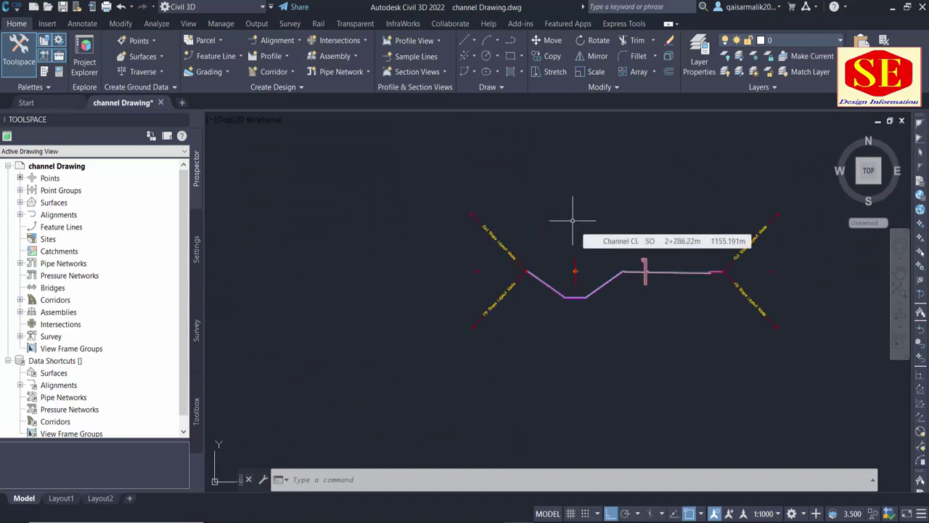
pyautogui.moveTo(586, 289); pyautogui.dragTo(490, 300, button='middle')
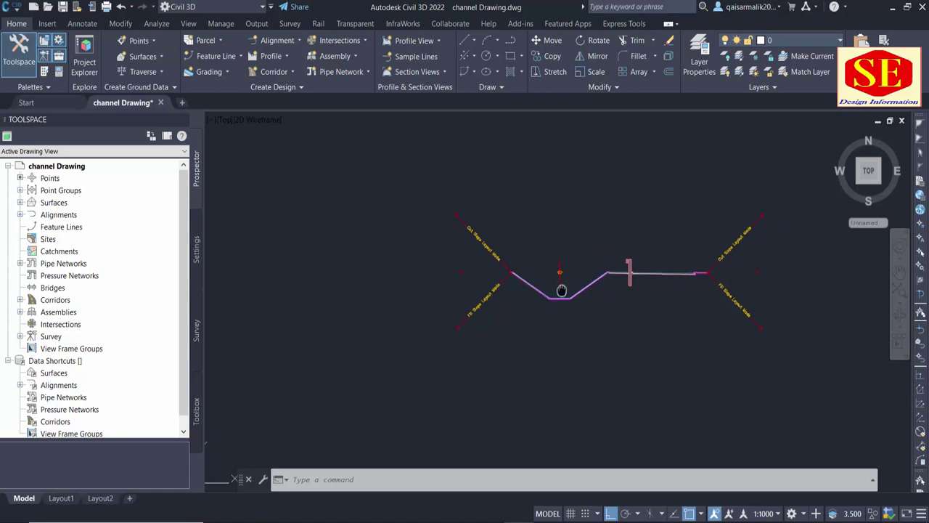
pyautogui.scroll(2, 490, 300)
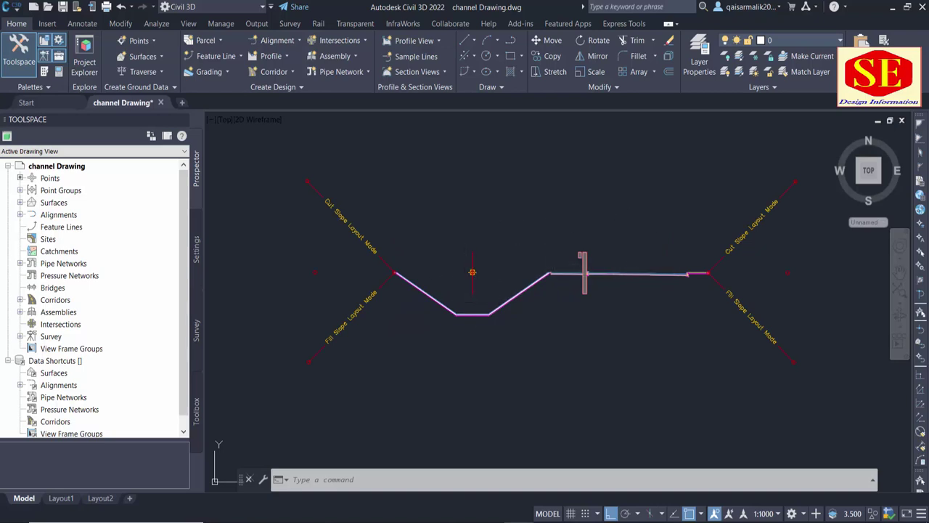
pyautogui.scroll(-3, 503, 257)
pyautogui.scroll(-6, 503, 258)
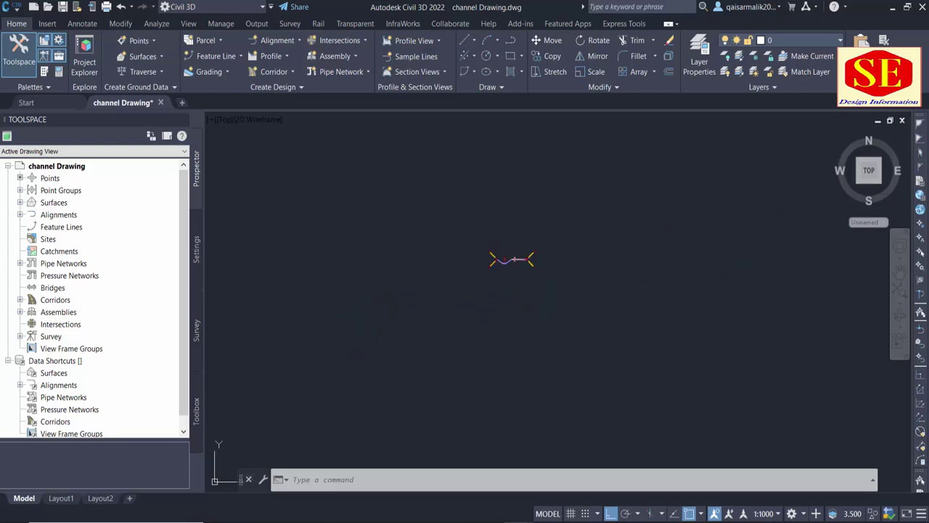
pyautogui.moveTo(522, 316); pyautogui.dragTo(521, 249, button='middle')
pyautogui.scroll(-3, 521, 249)
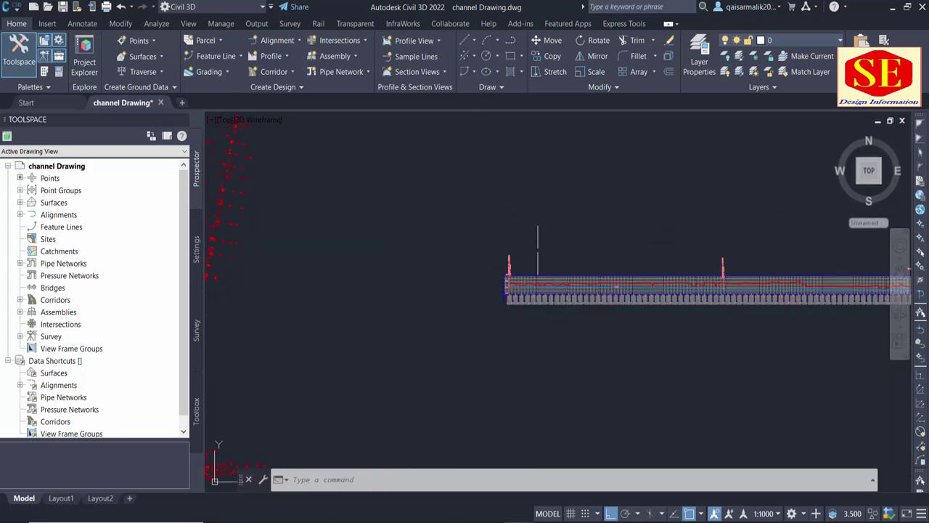
pyautogui.scroll(-3, 576, 255)
pyautogui.moveTo(421, 377)
pyautogui.mouseDown(button='middle')
pyautogui.moveTo(442, 252)
pyautogui.moveTo(421, 378)
pyautogui.mouseUp(button='middle')
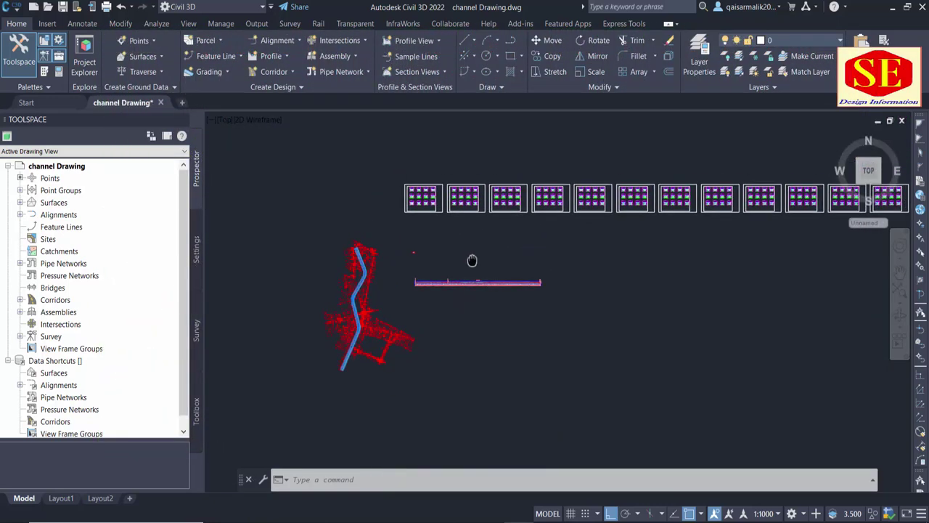
pyautogui.scroll(5, 473, 262)
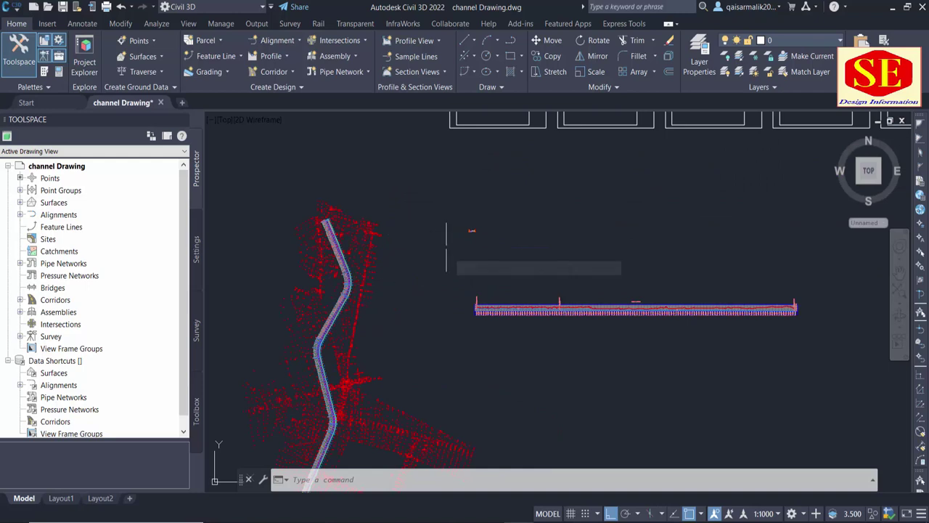